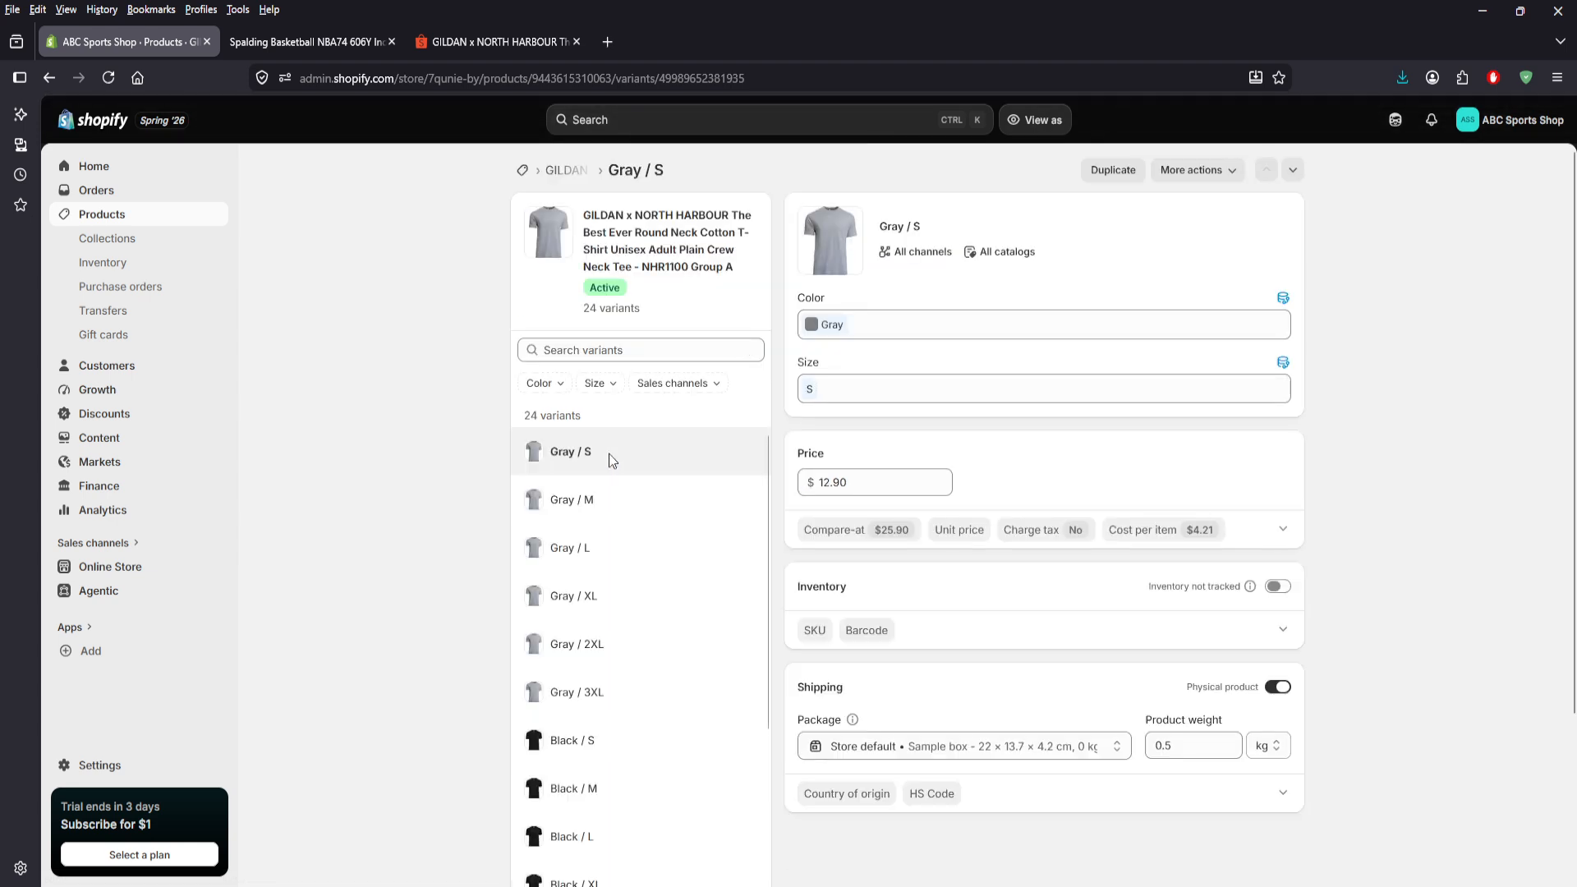
- Turn on inventory tracking for the Gray / S variant of the GILDAN x NORTH HARBOUR T-shirt
click(1279, 587)
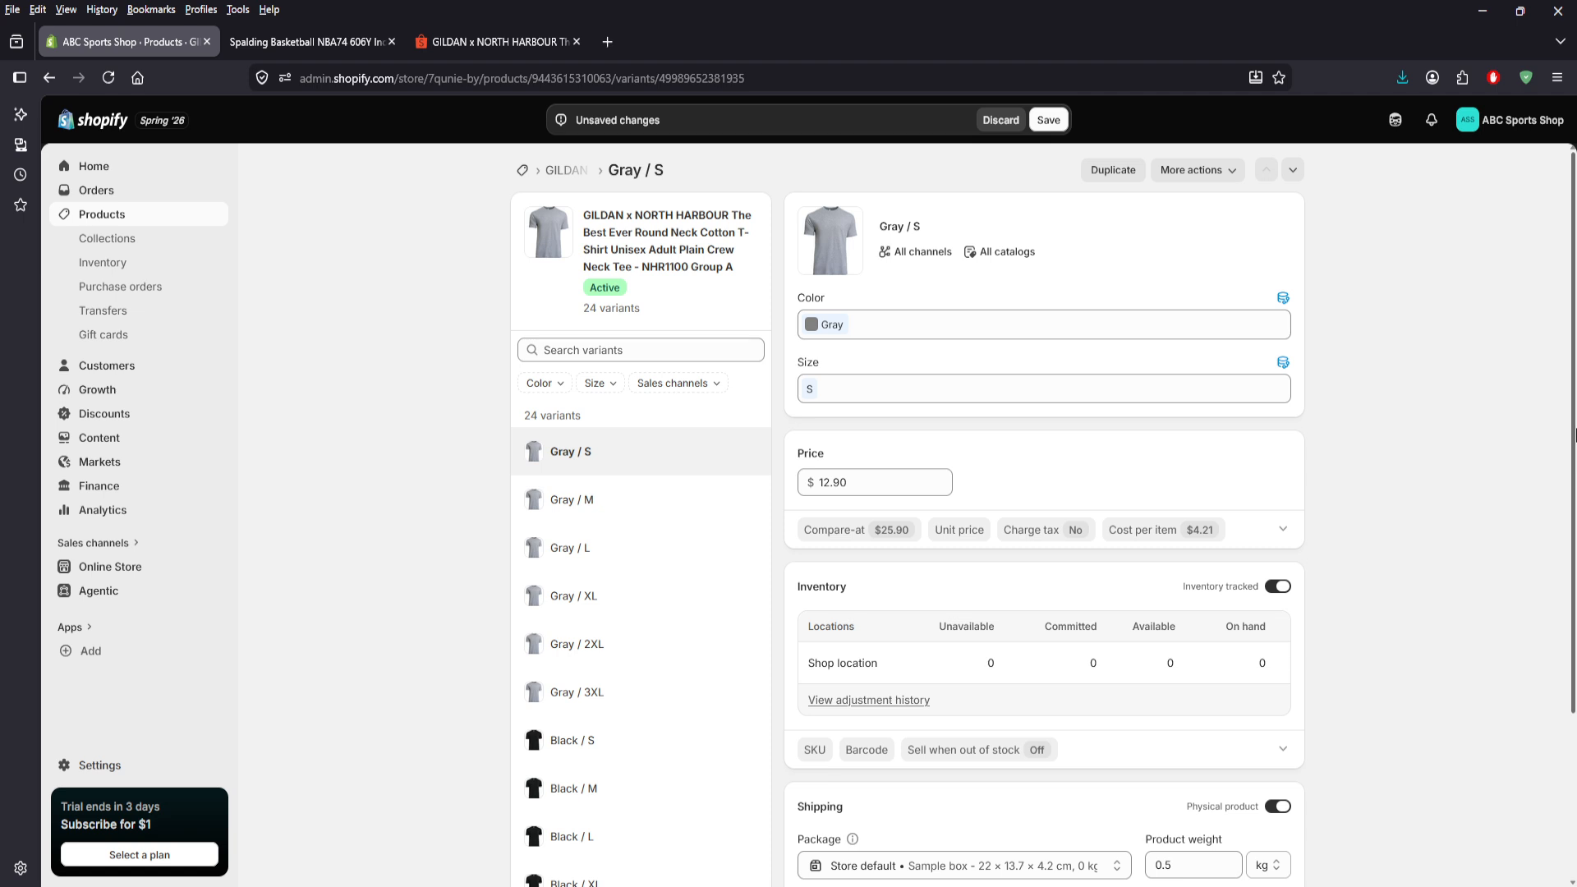
scroll(1574, 421, down, 3)
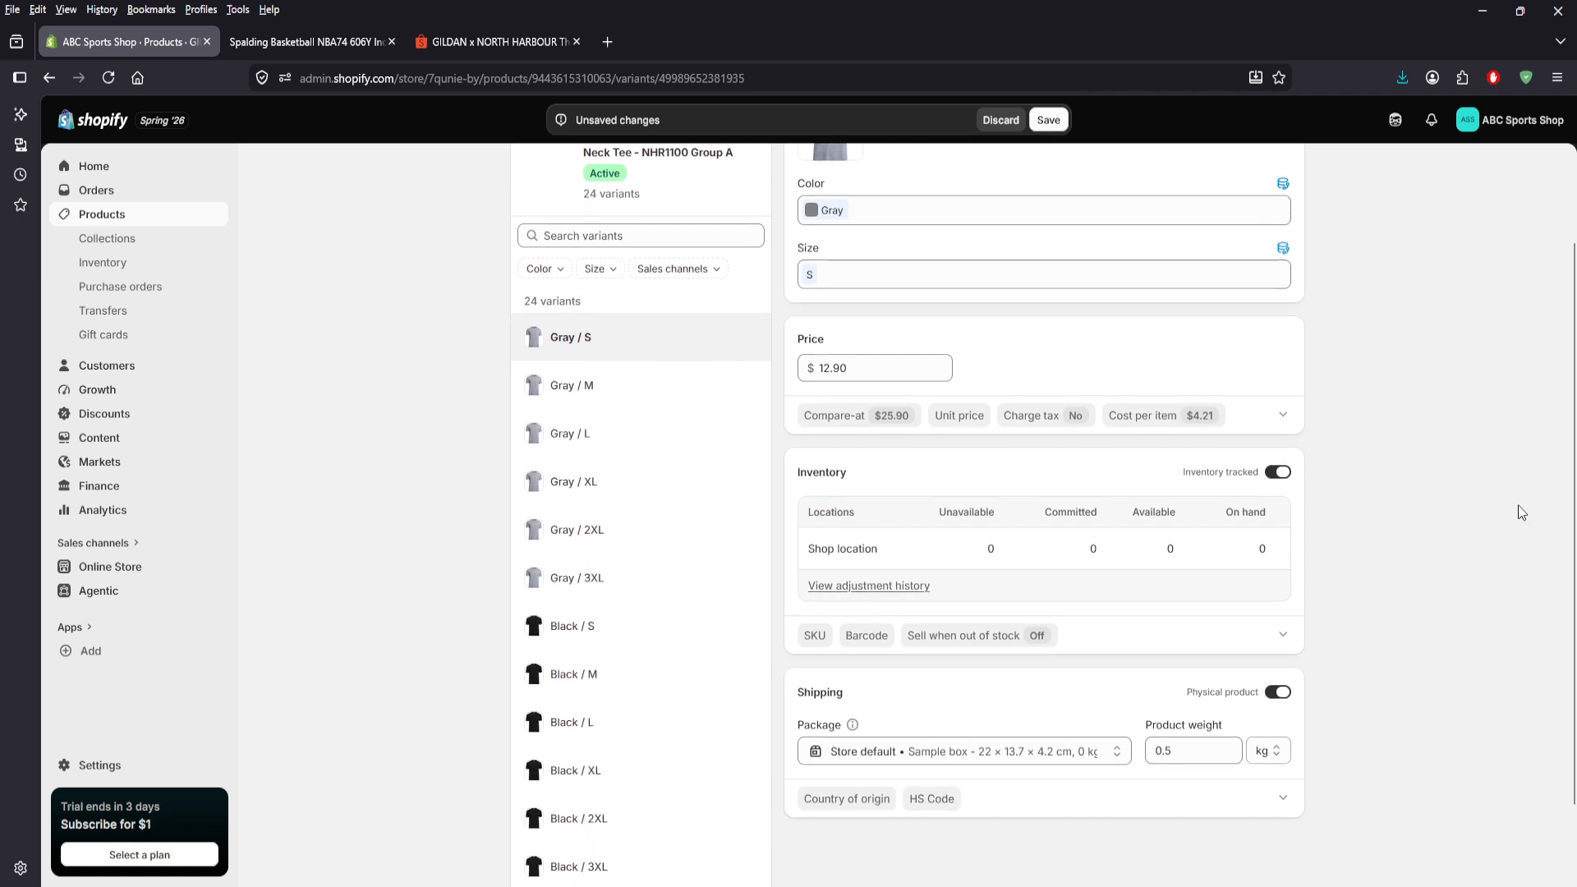
click(1170, 551)
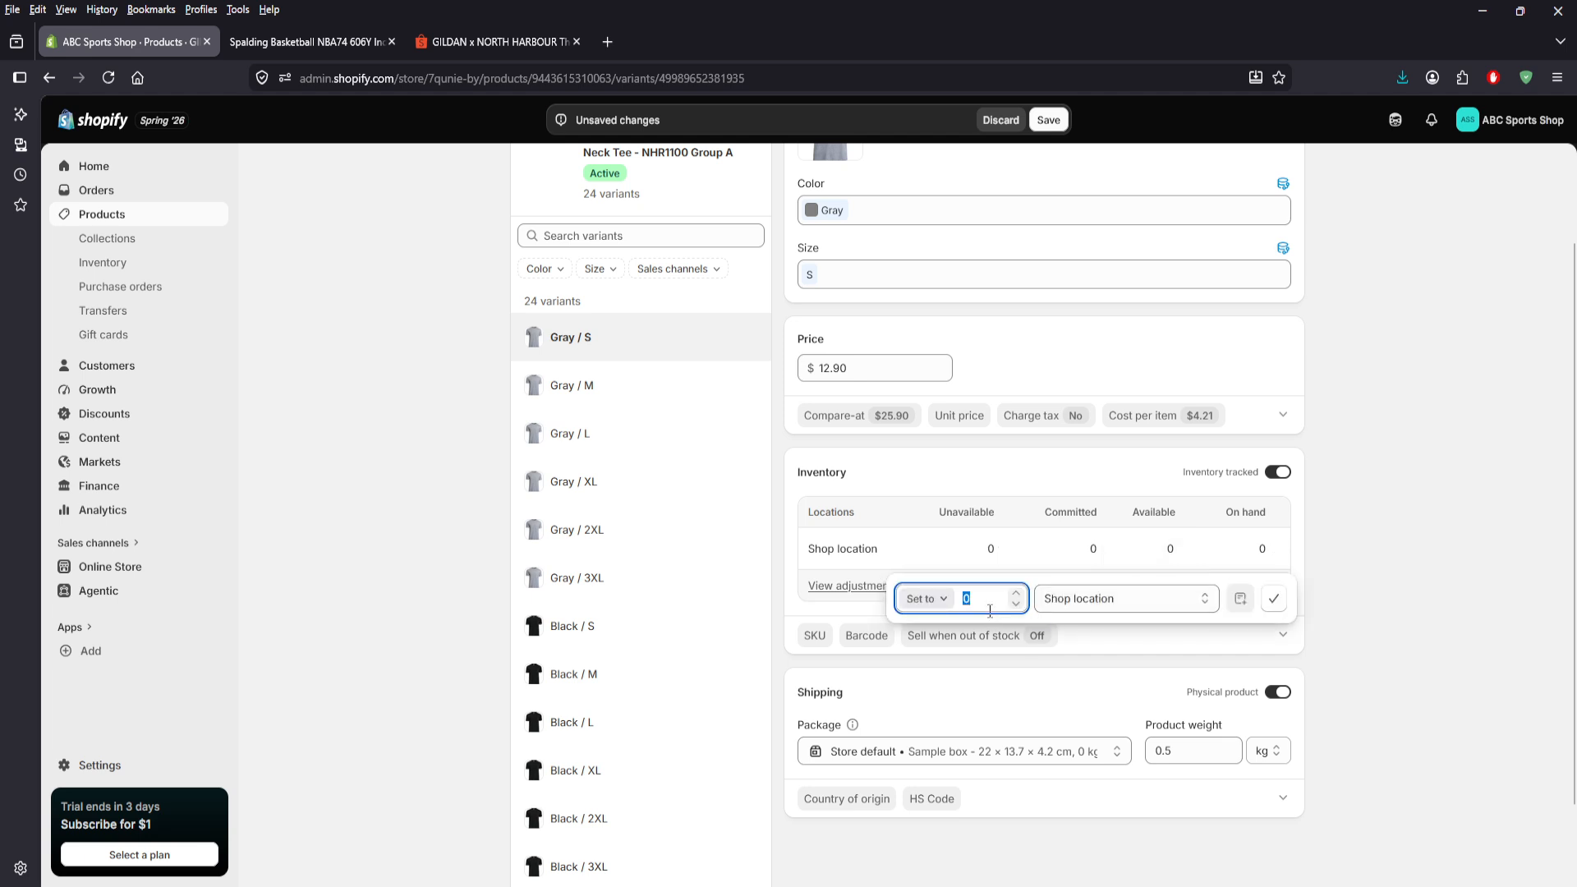
text(100)
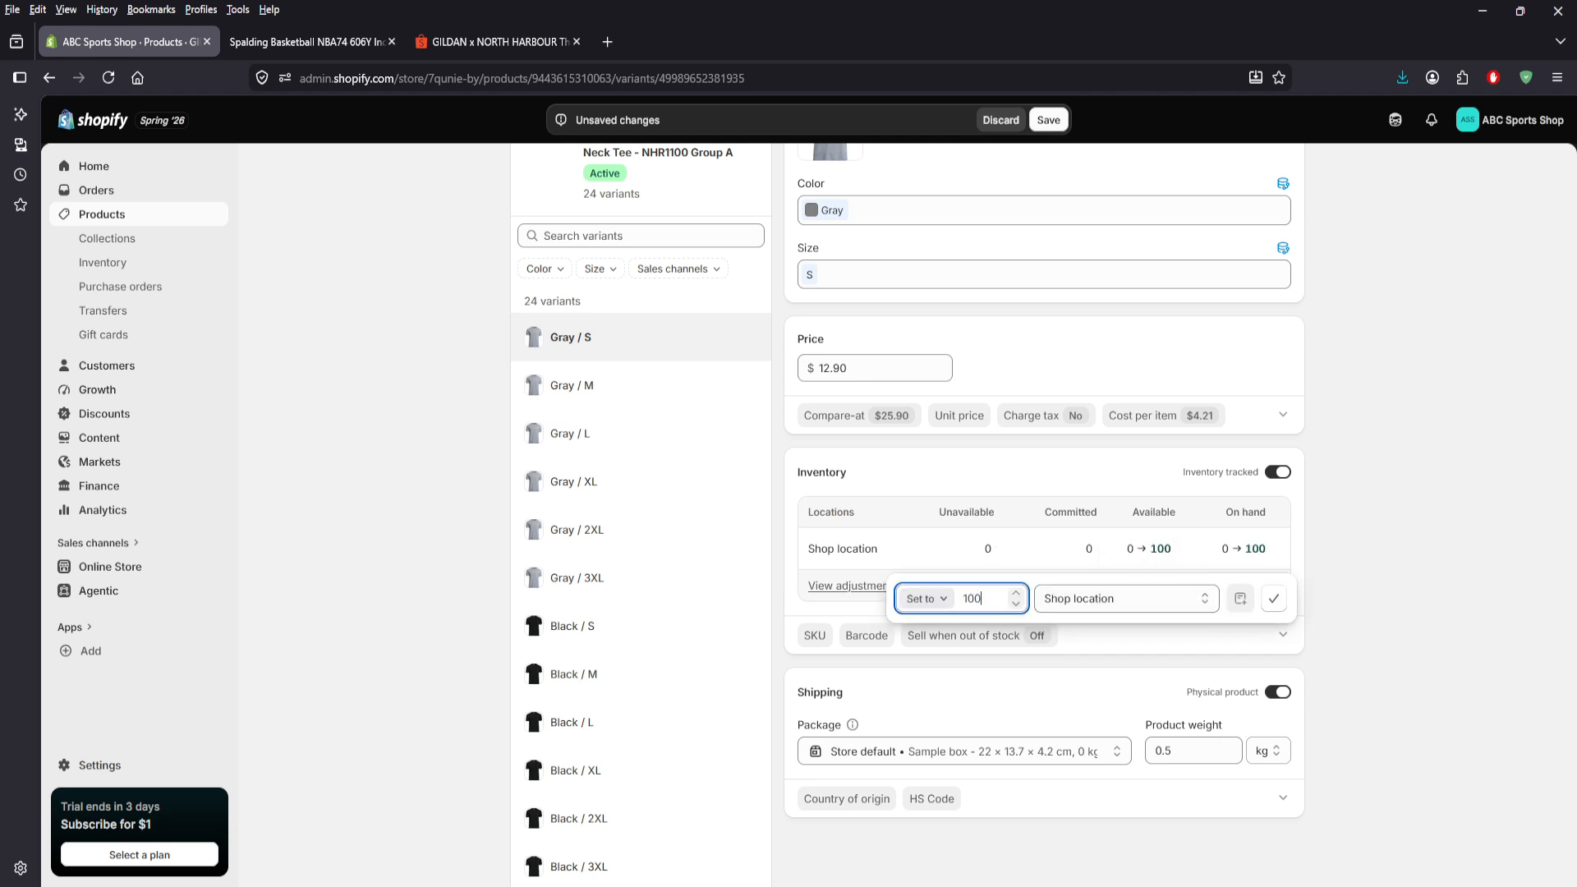
click(1377, 650)
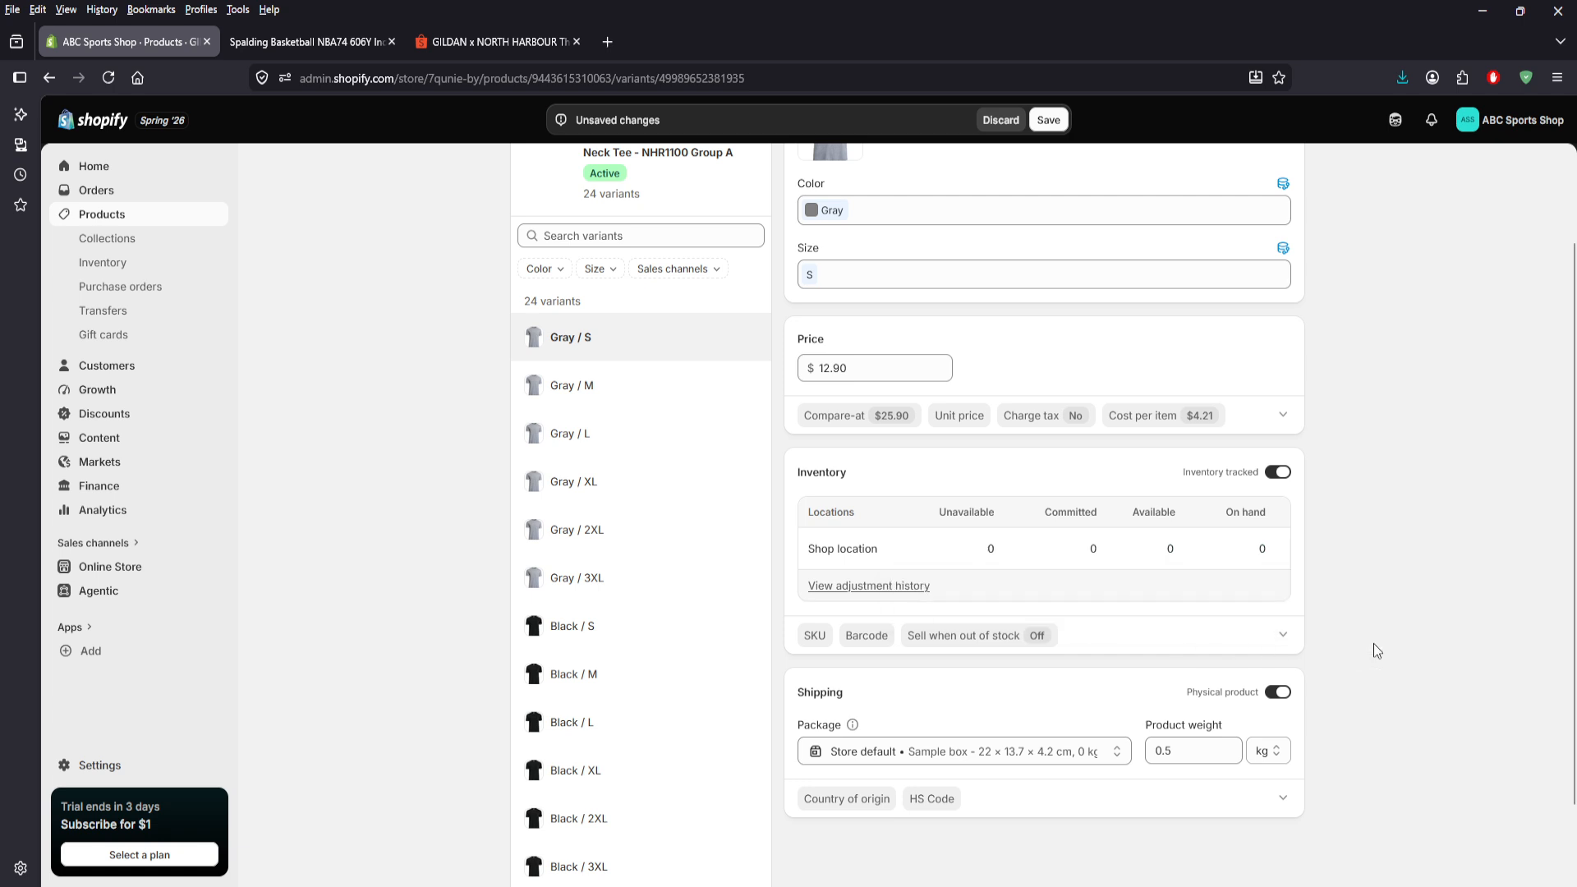
click(584, 387)
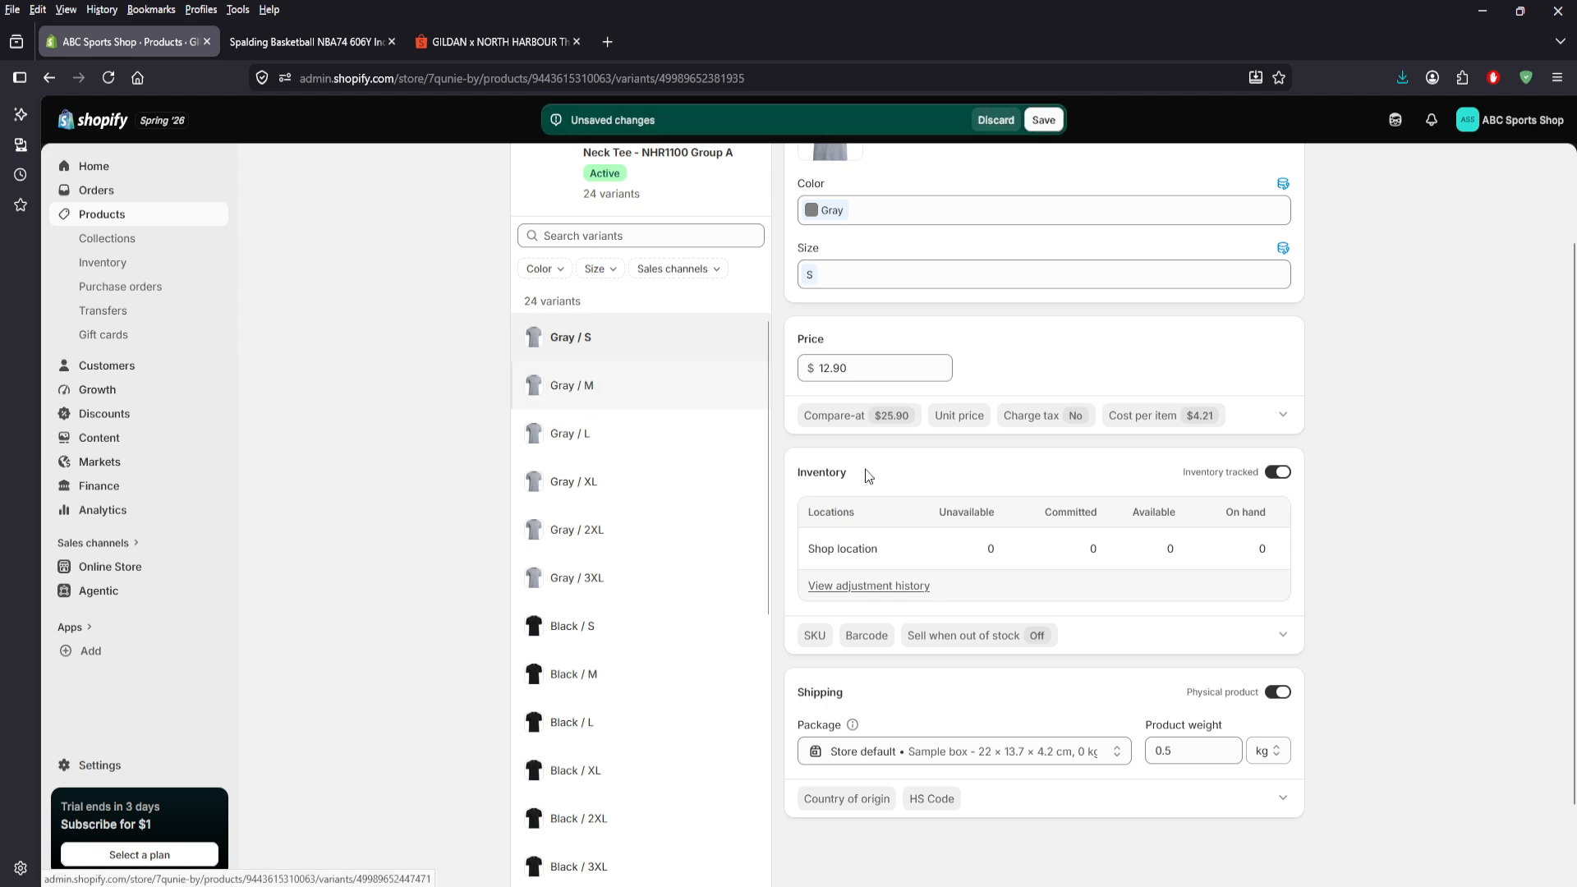
click(1171, 549)
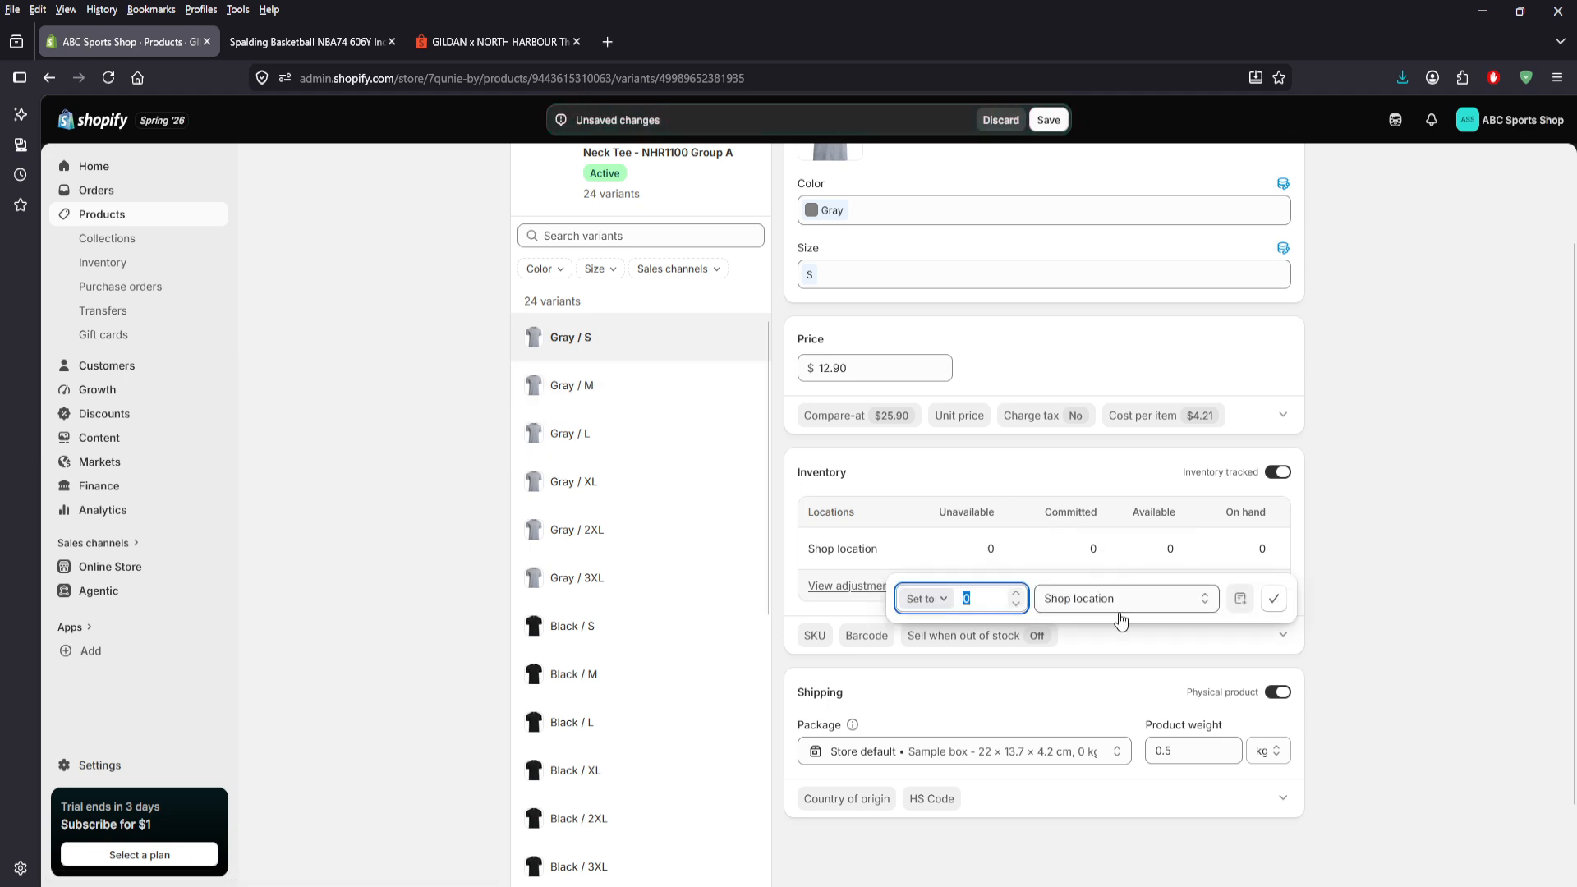
text(100)
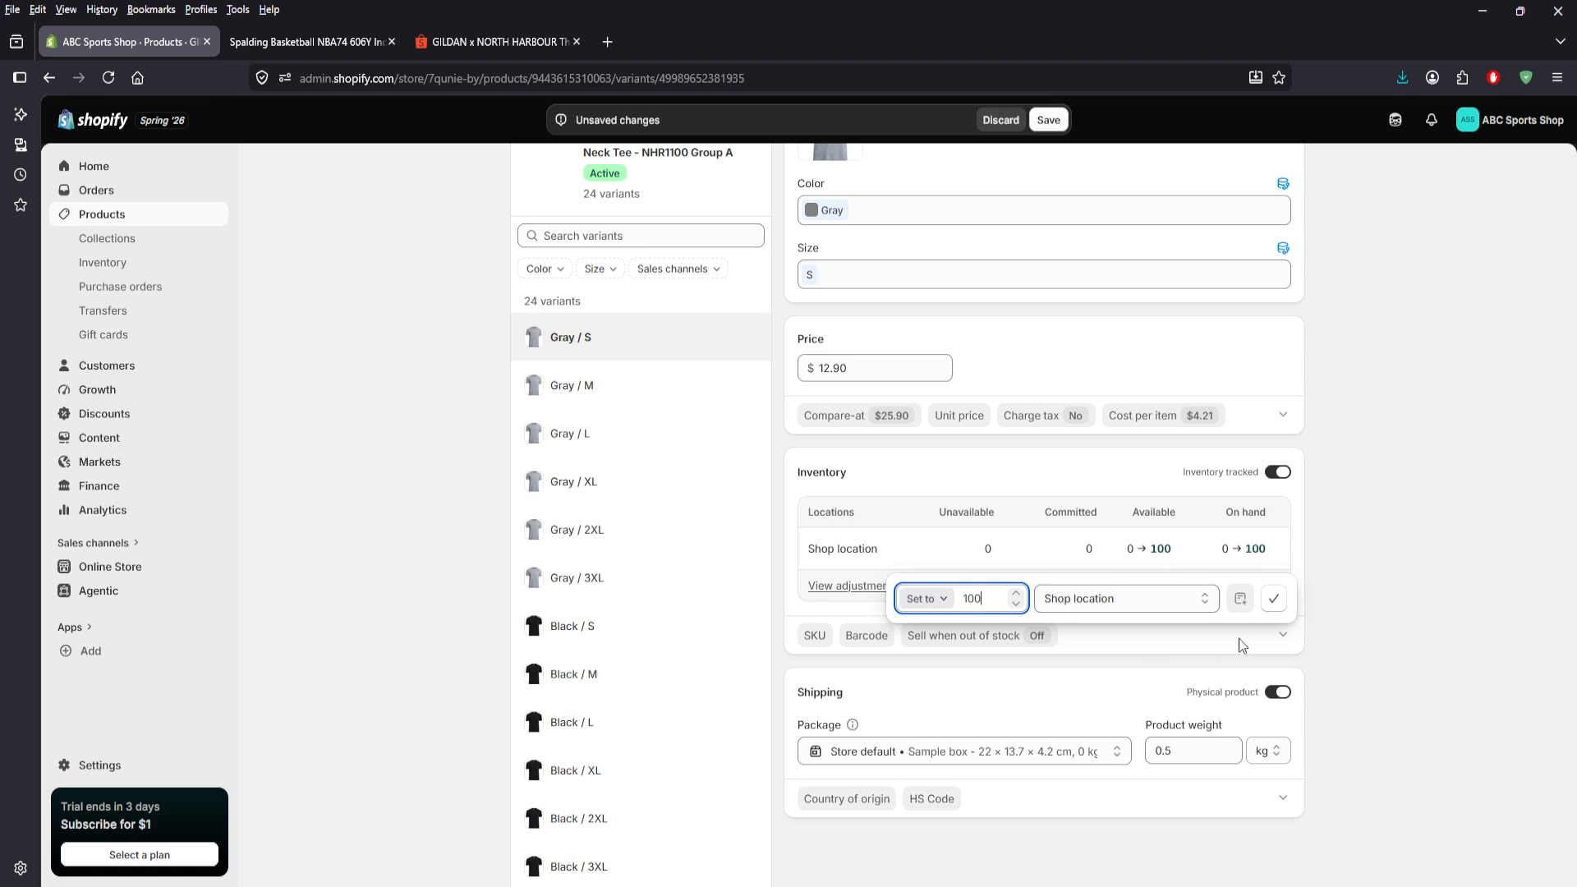
click(1371, 630)
click(1170, 564)
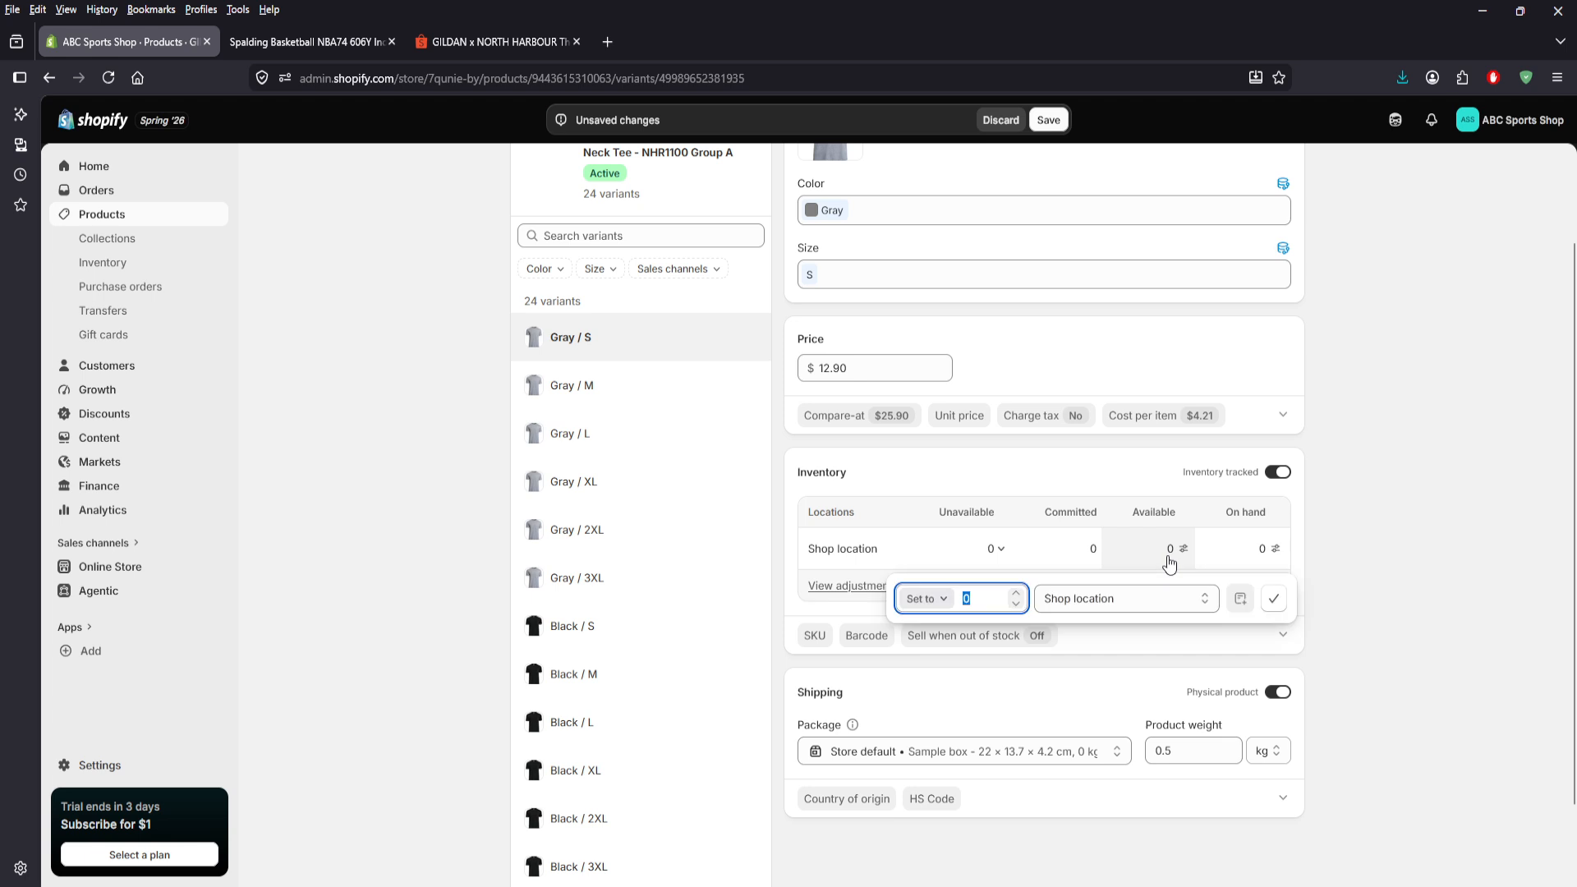
click(1278, 603)
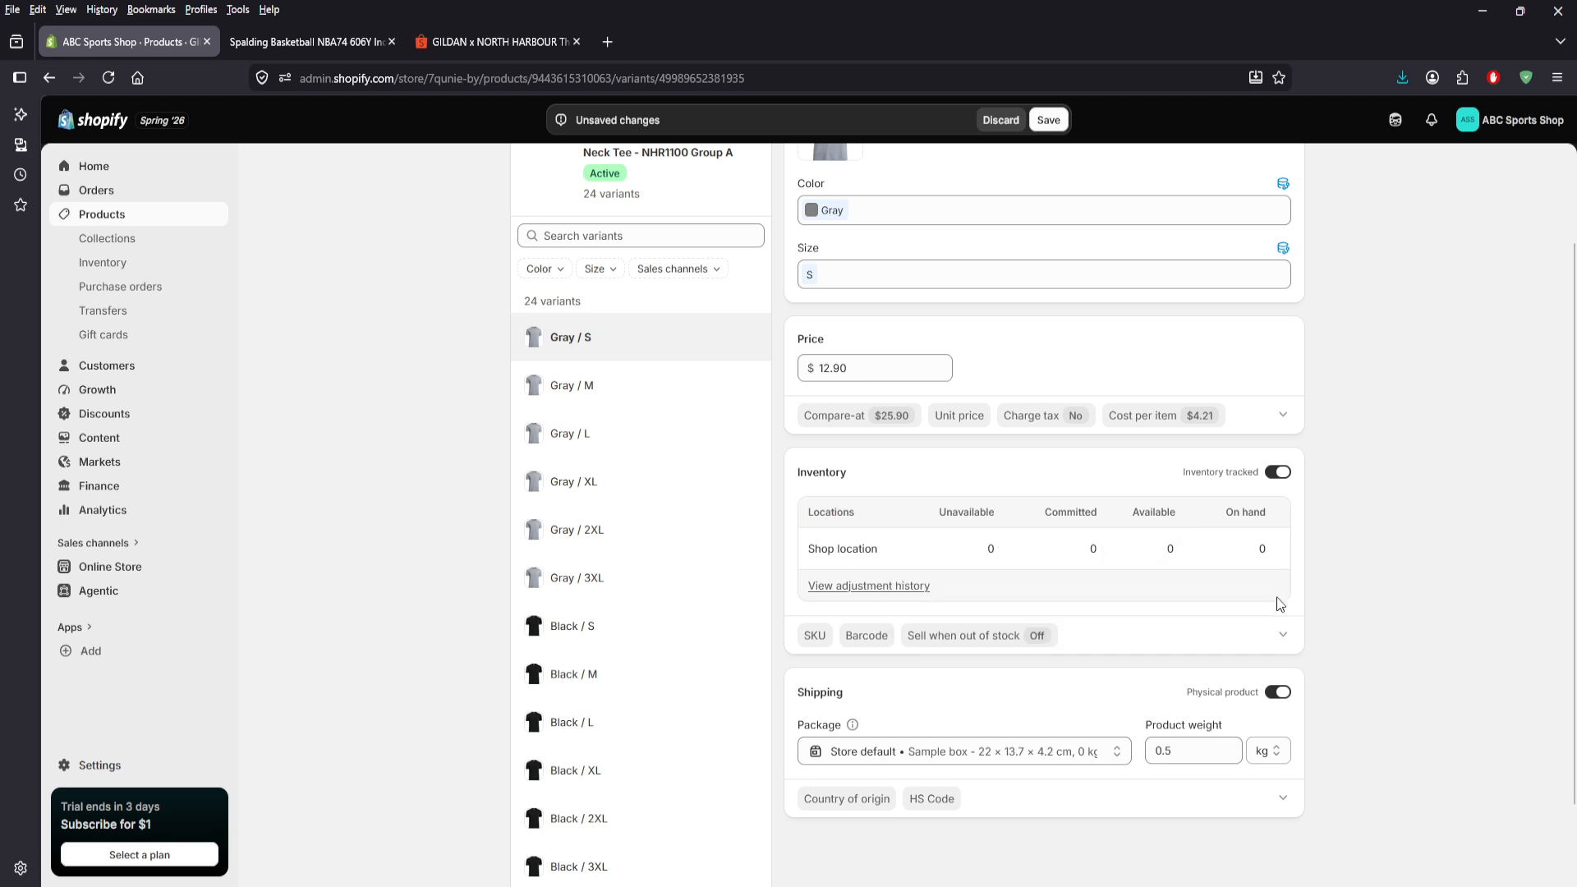
- Set the Gray / S variant's available quantity at Shop location to 100 and save the variant
click(1170, 549)
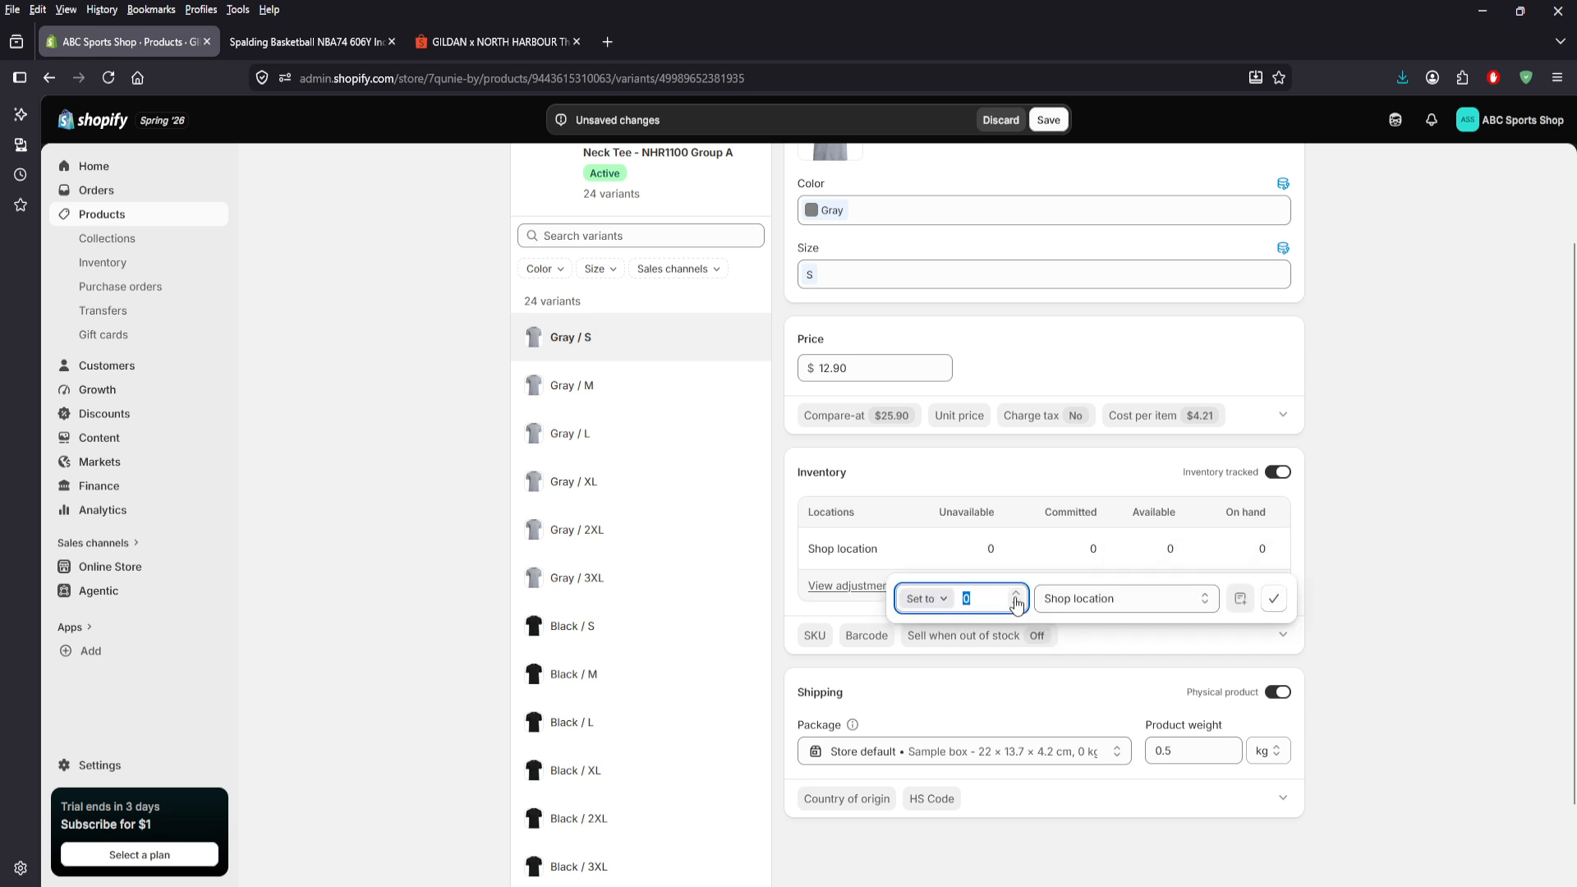
text(100)
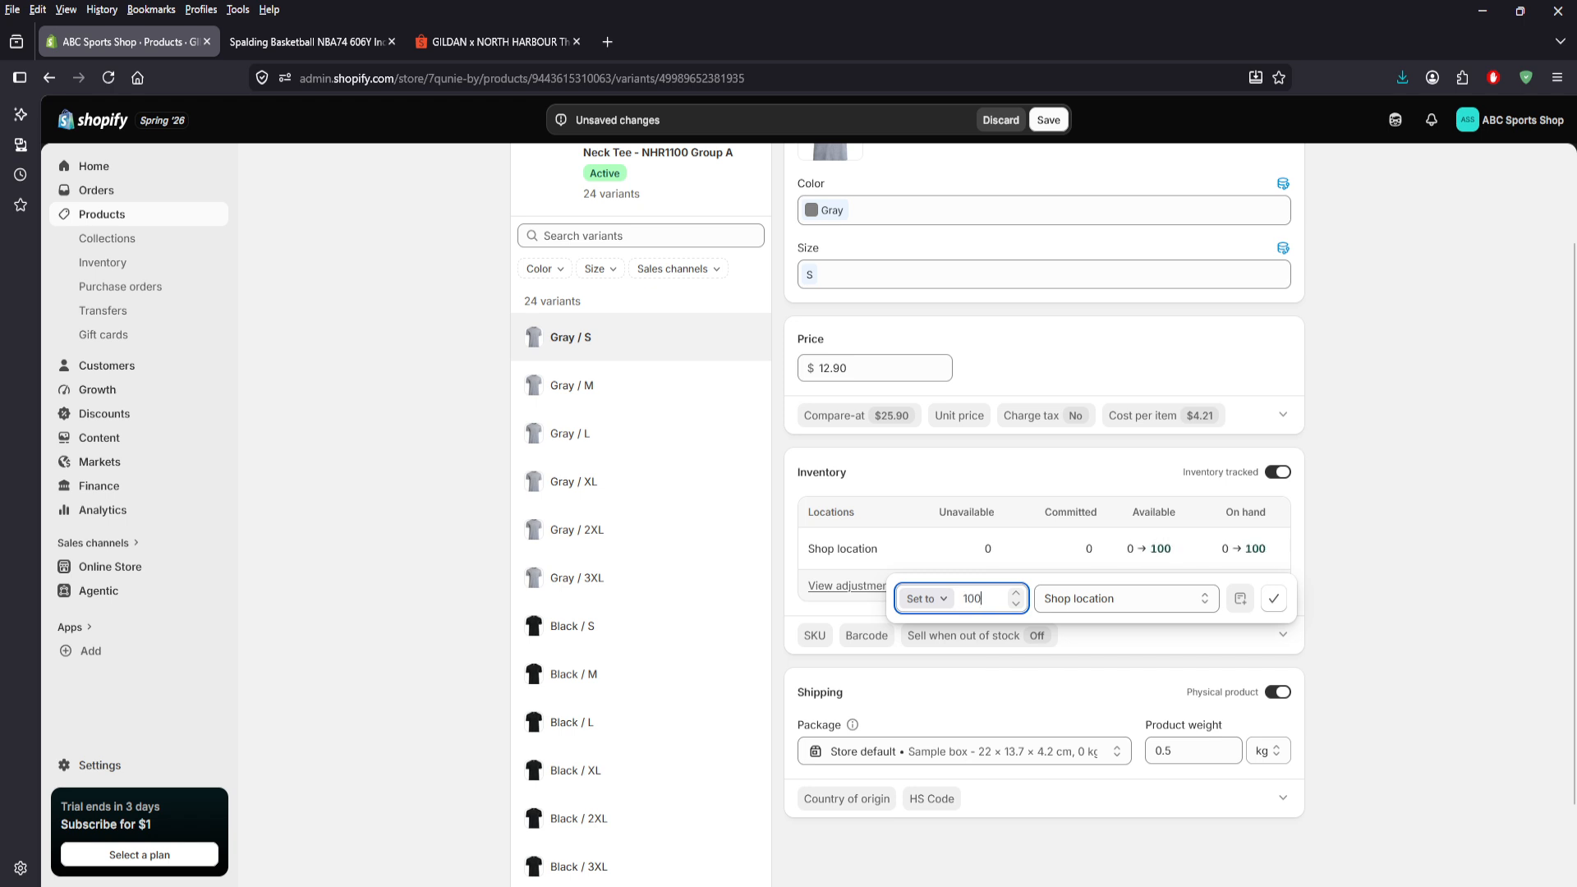
click(1270, 605)
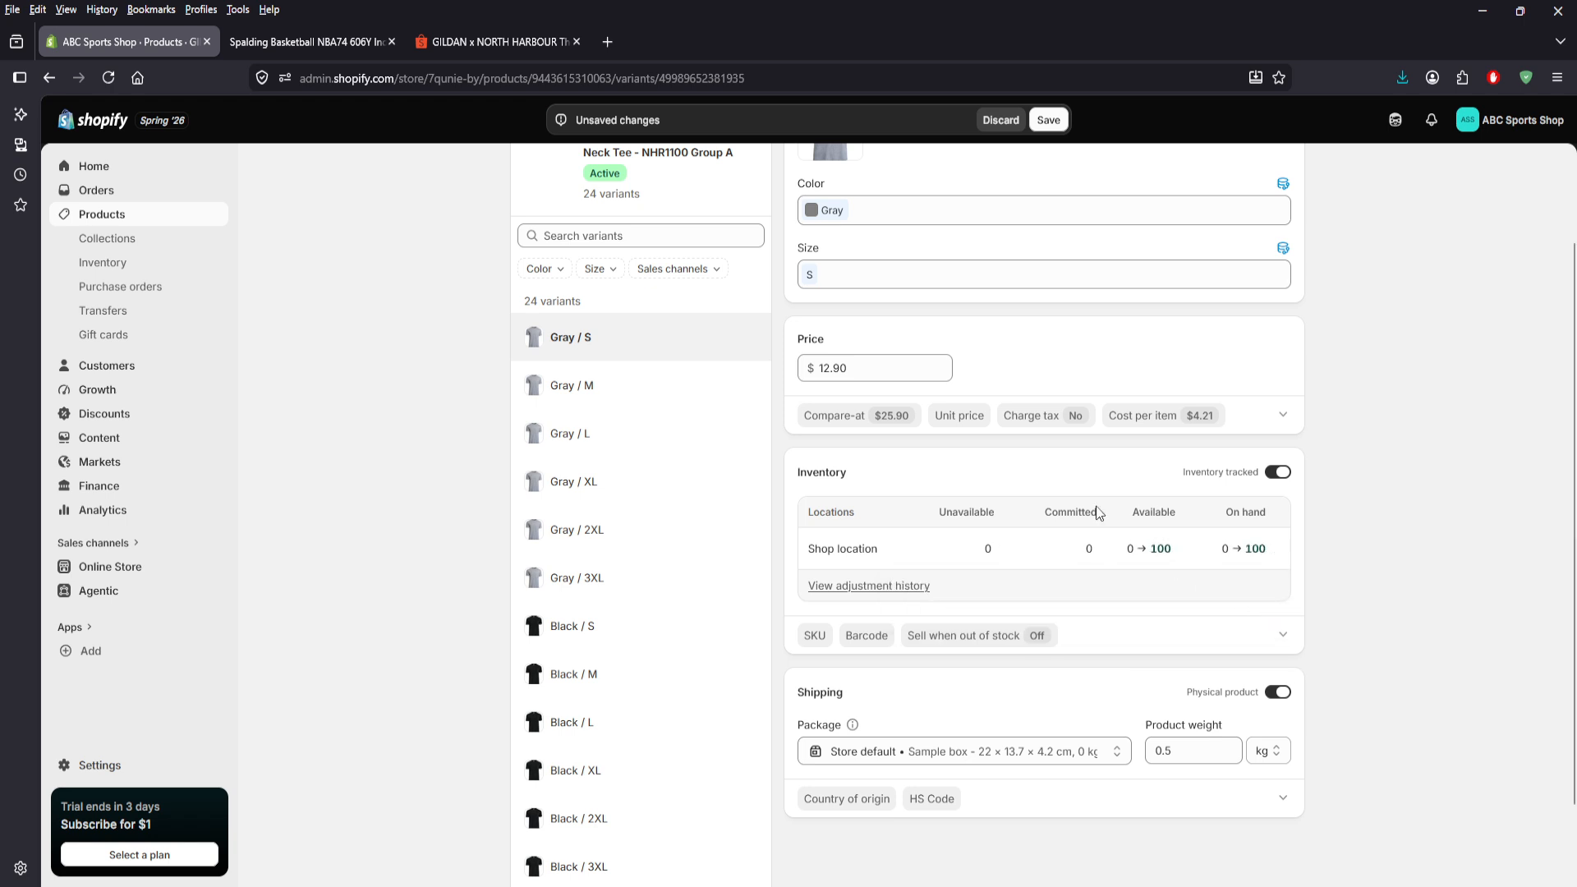
scroll(1575, 535, up, 2)
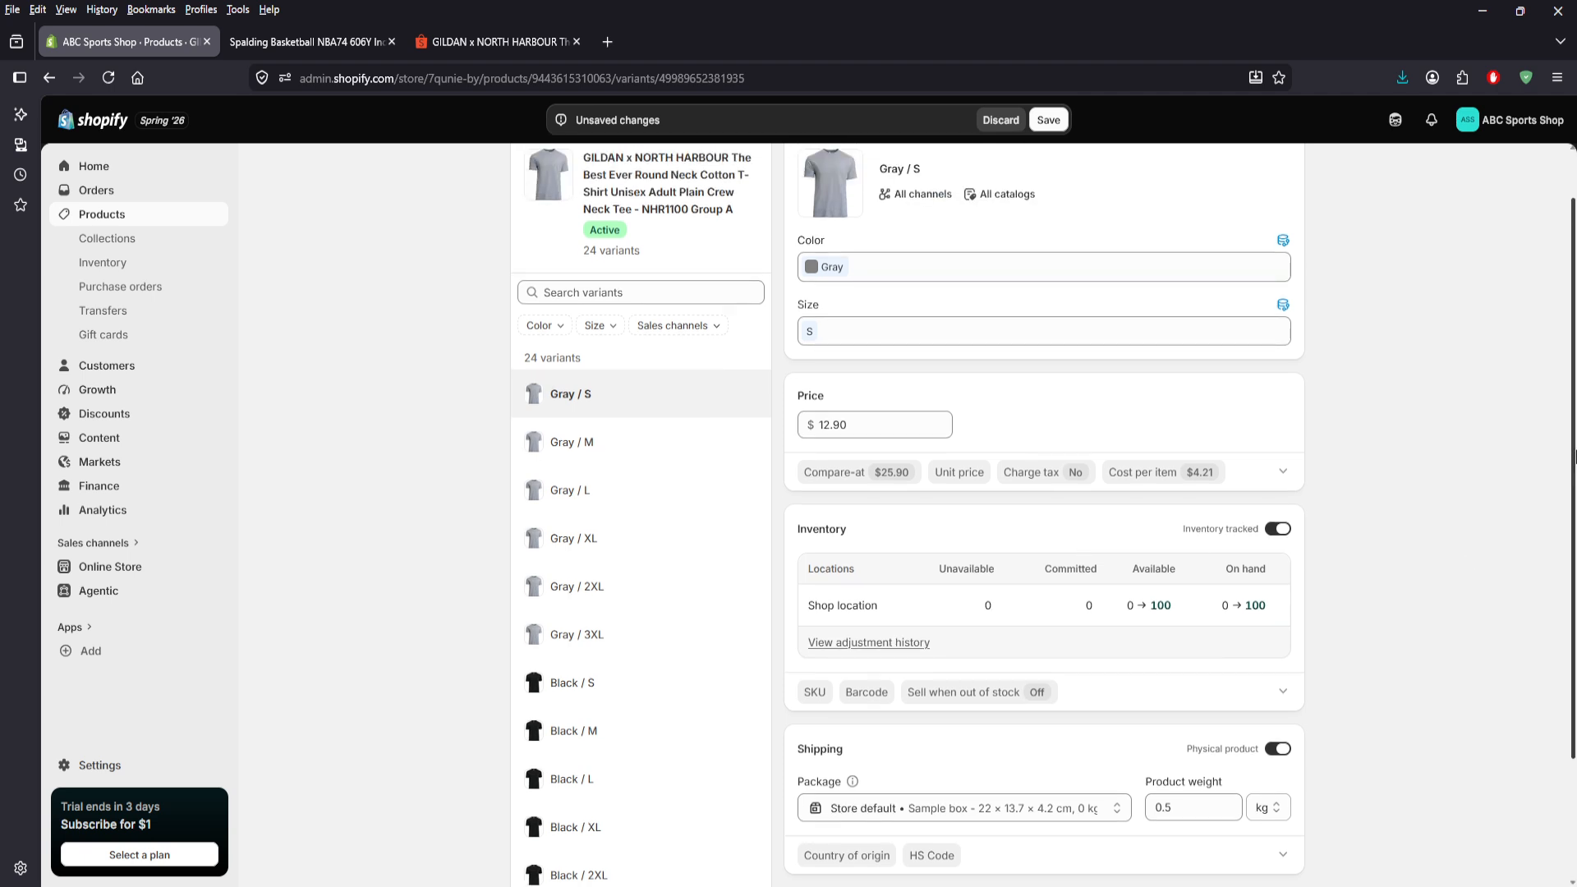
scroll(1575, 448, down, 1)
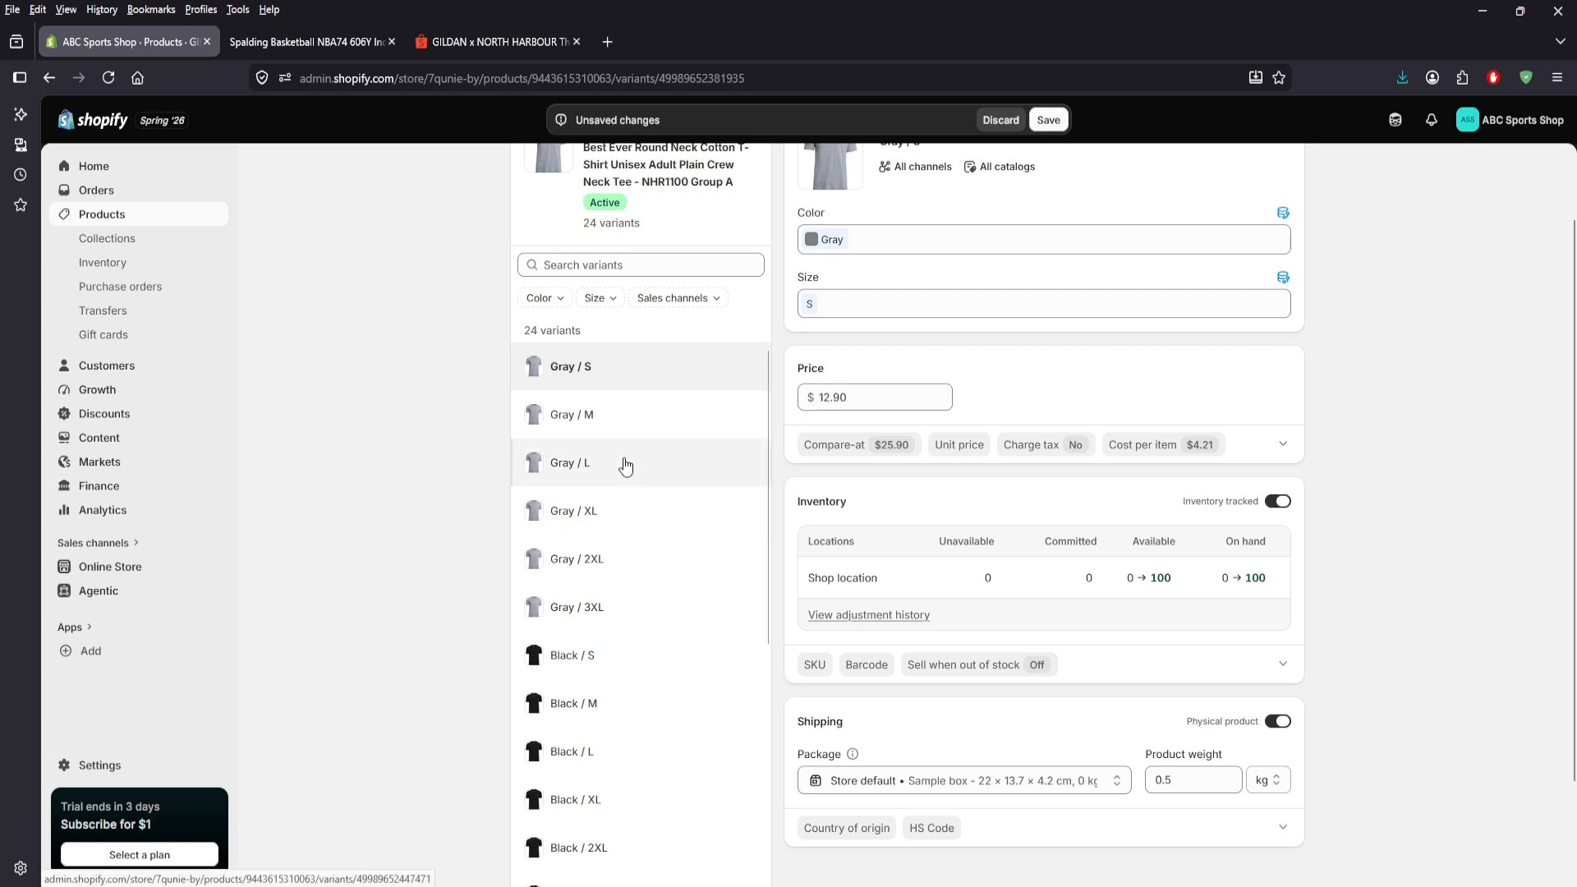
click(1050, 120)
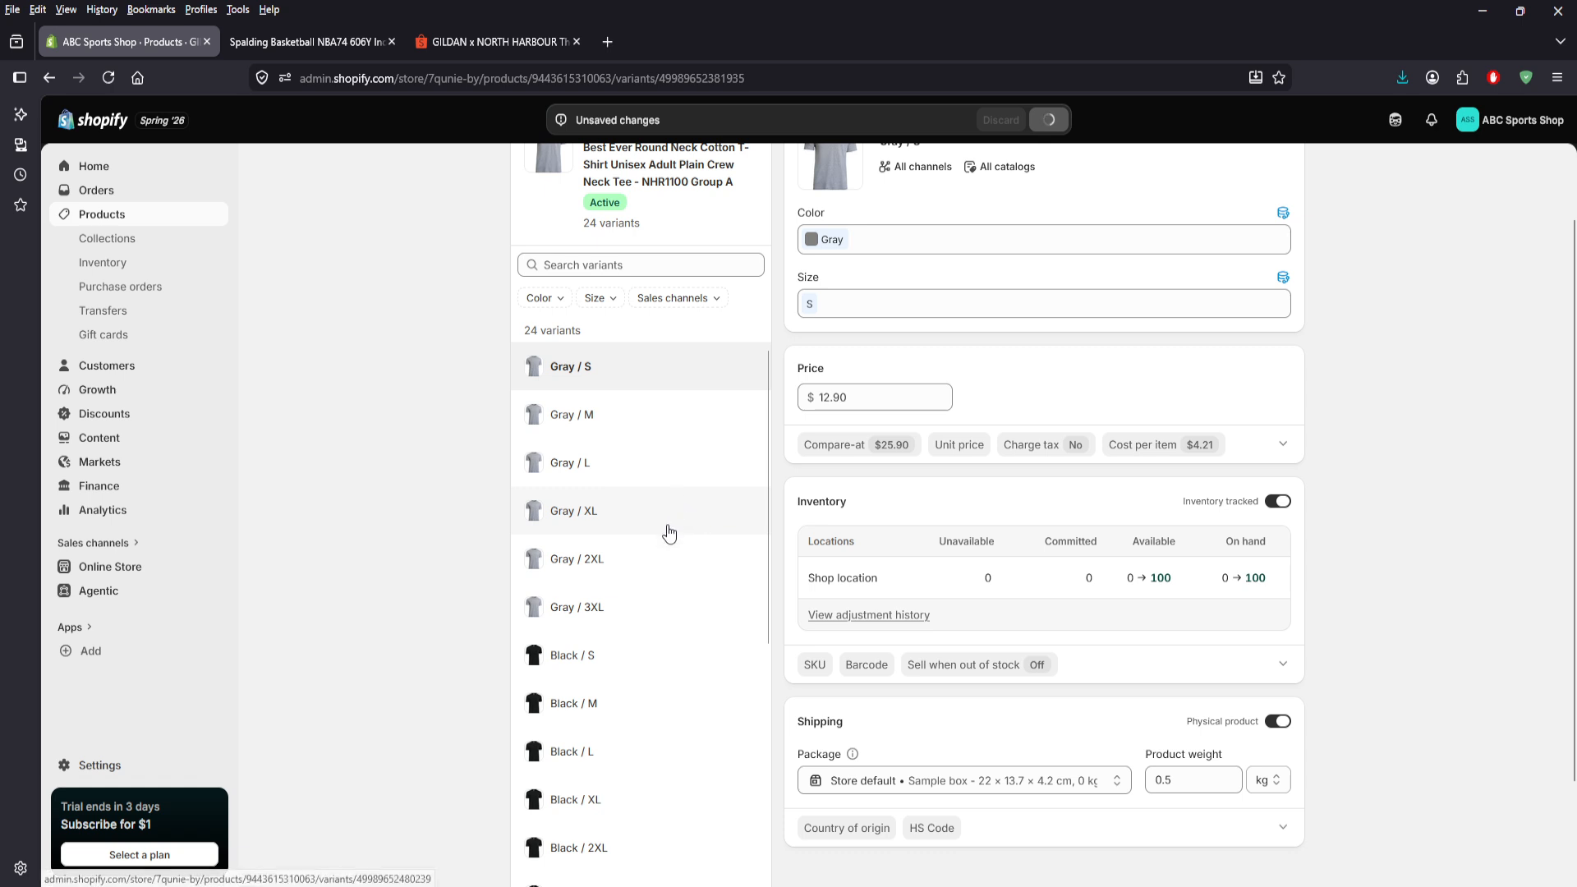
- Turn on inventory tracking for the Black / S variant and save the change
click(670, 654)
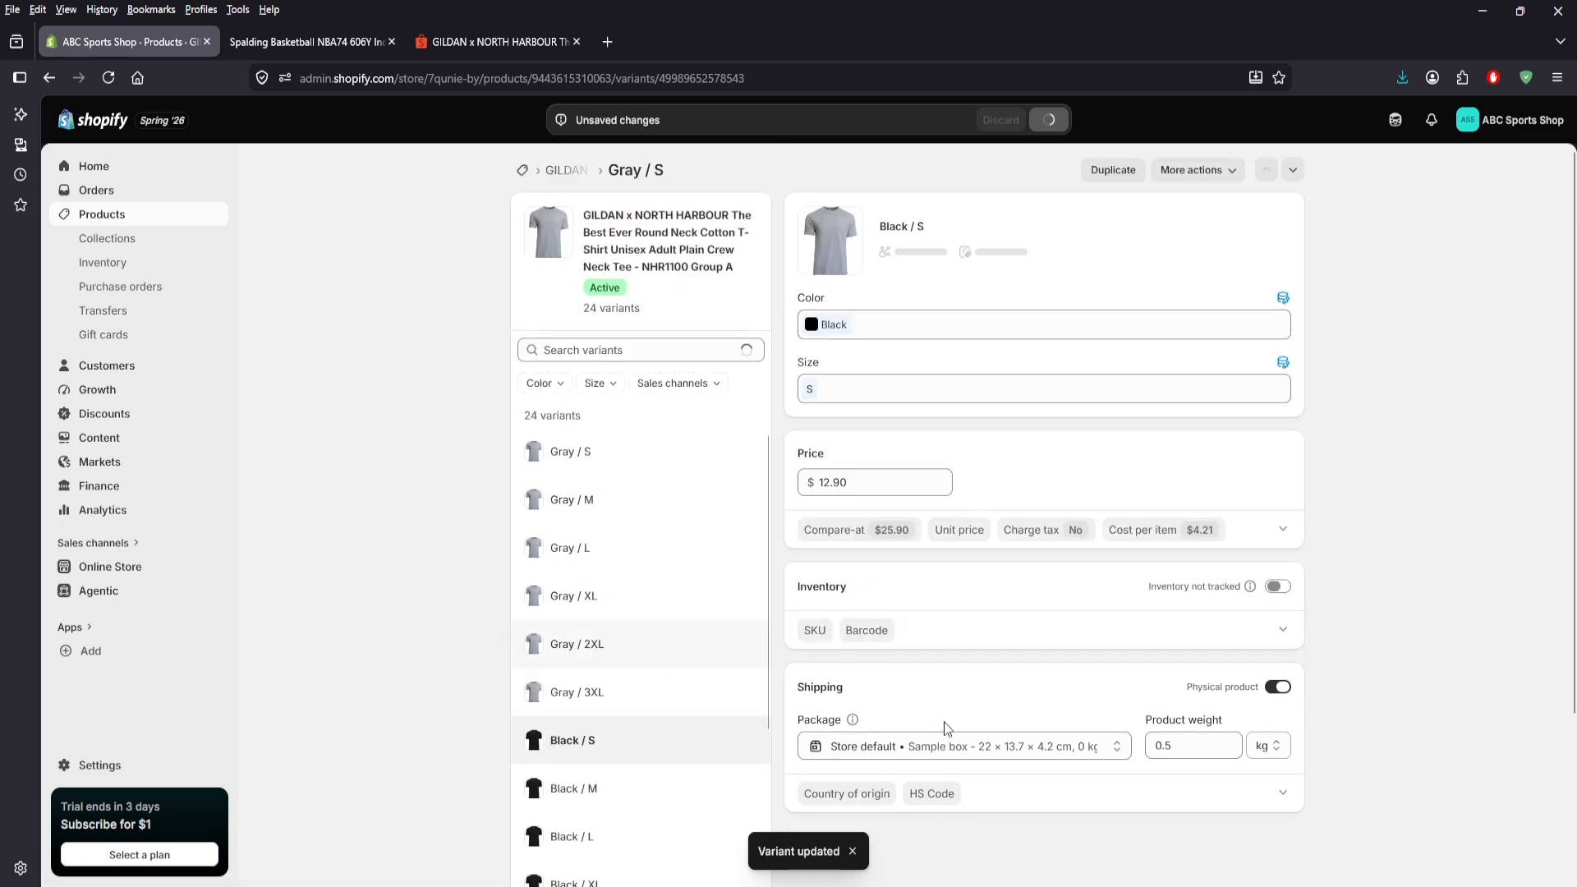
drag(1573, 477, 1573, 504)
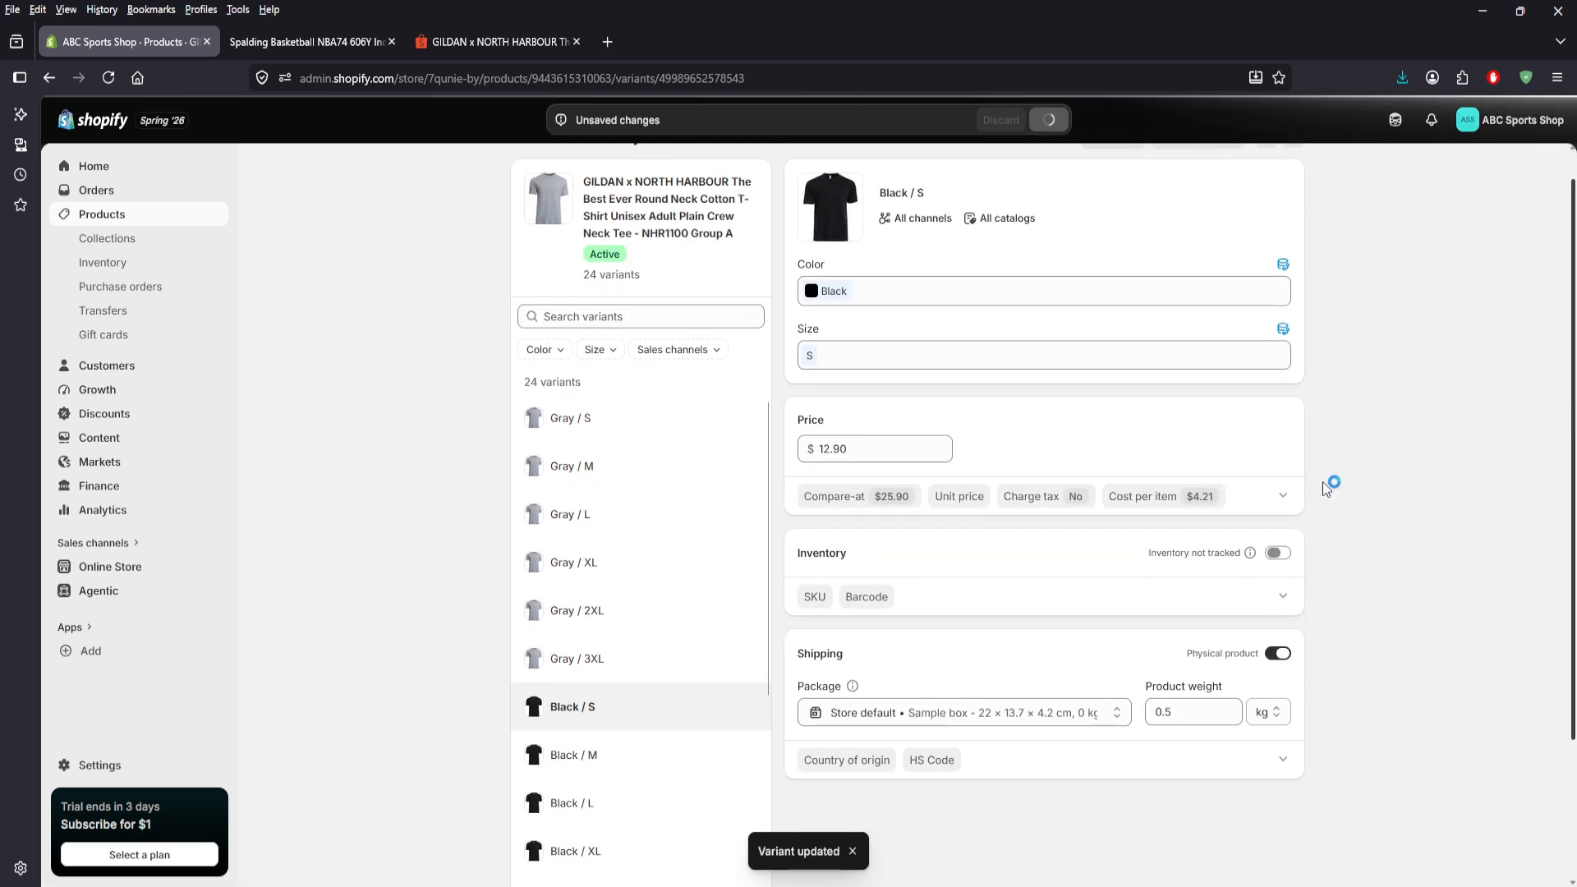
click(1280, 555)
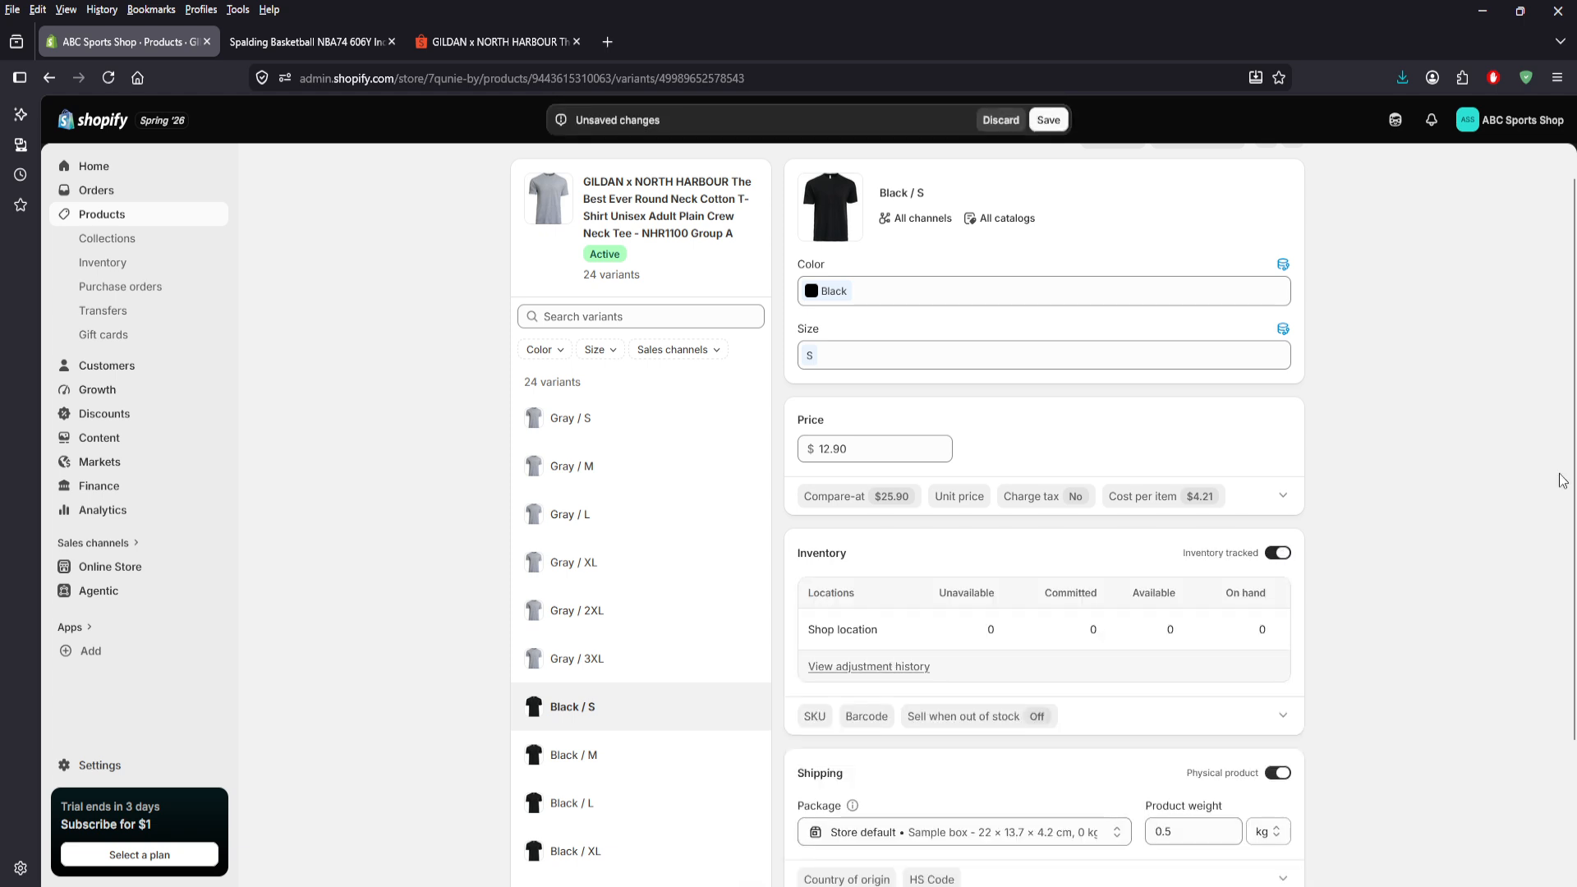
drag(1572, 460, 1572, 288)
click(1048, 120)
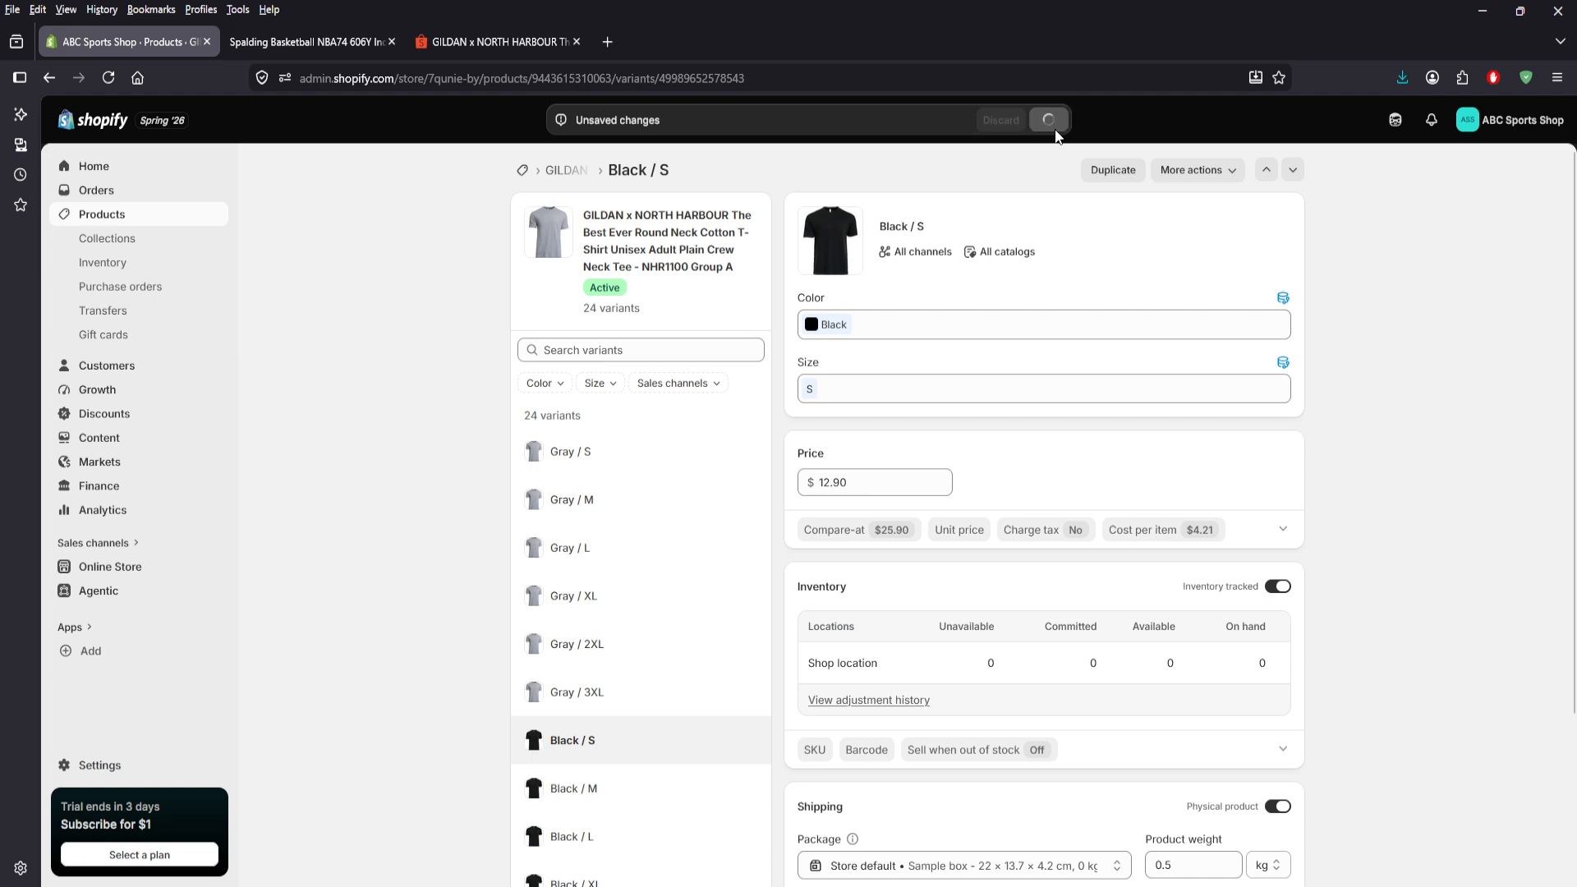
- Return to the T-shirt's product page and open all of its variants for bulk editing
click(569, 176)
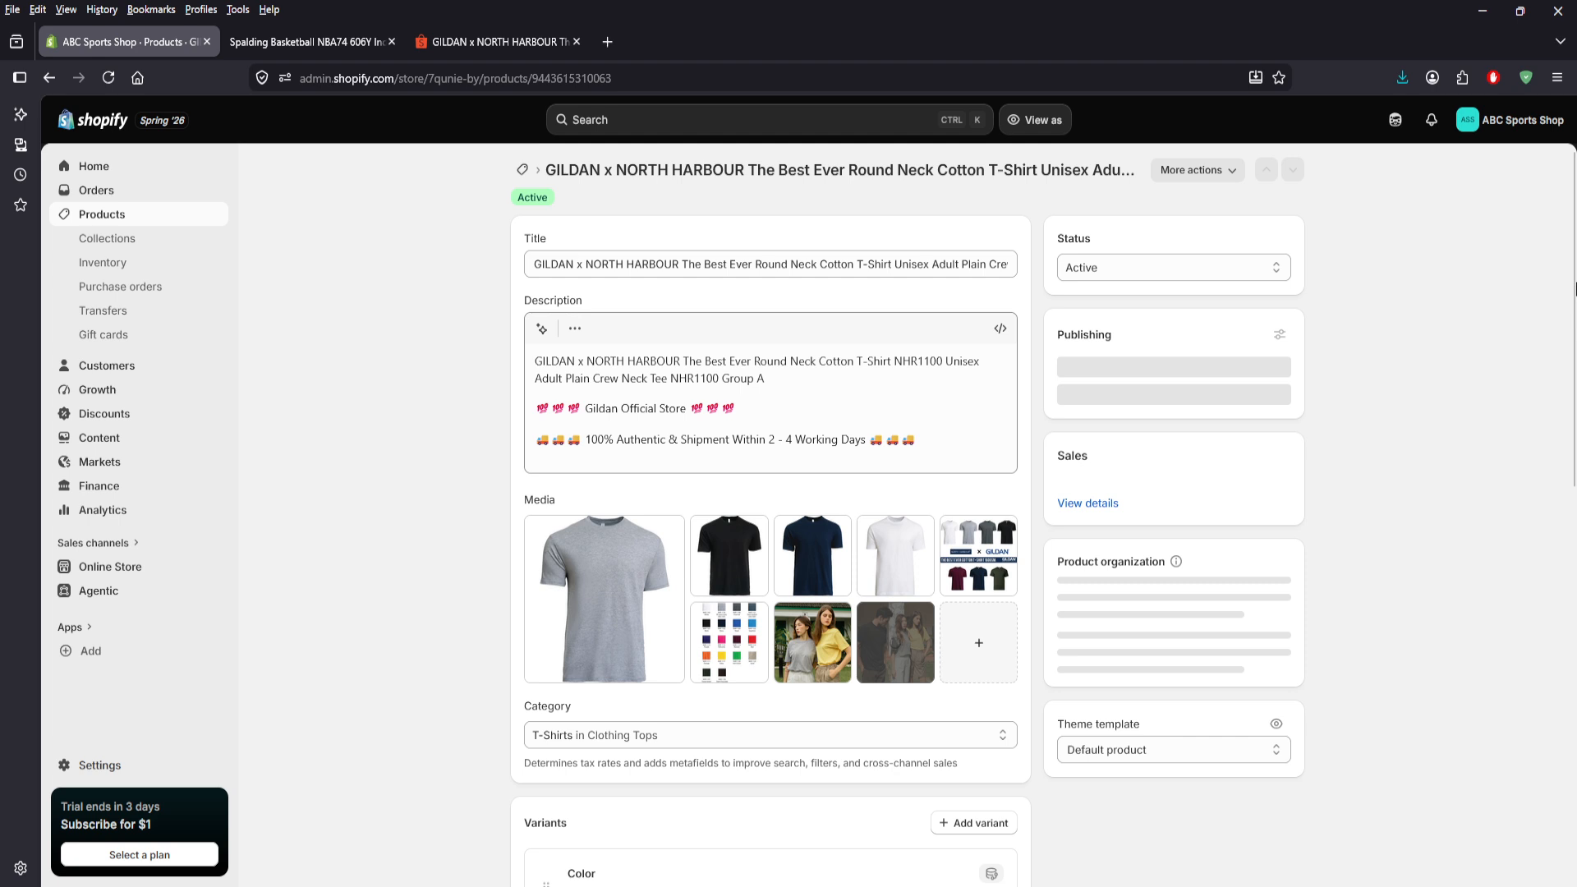
drag(1574, 252, 1574, 466)
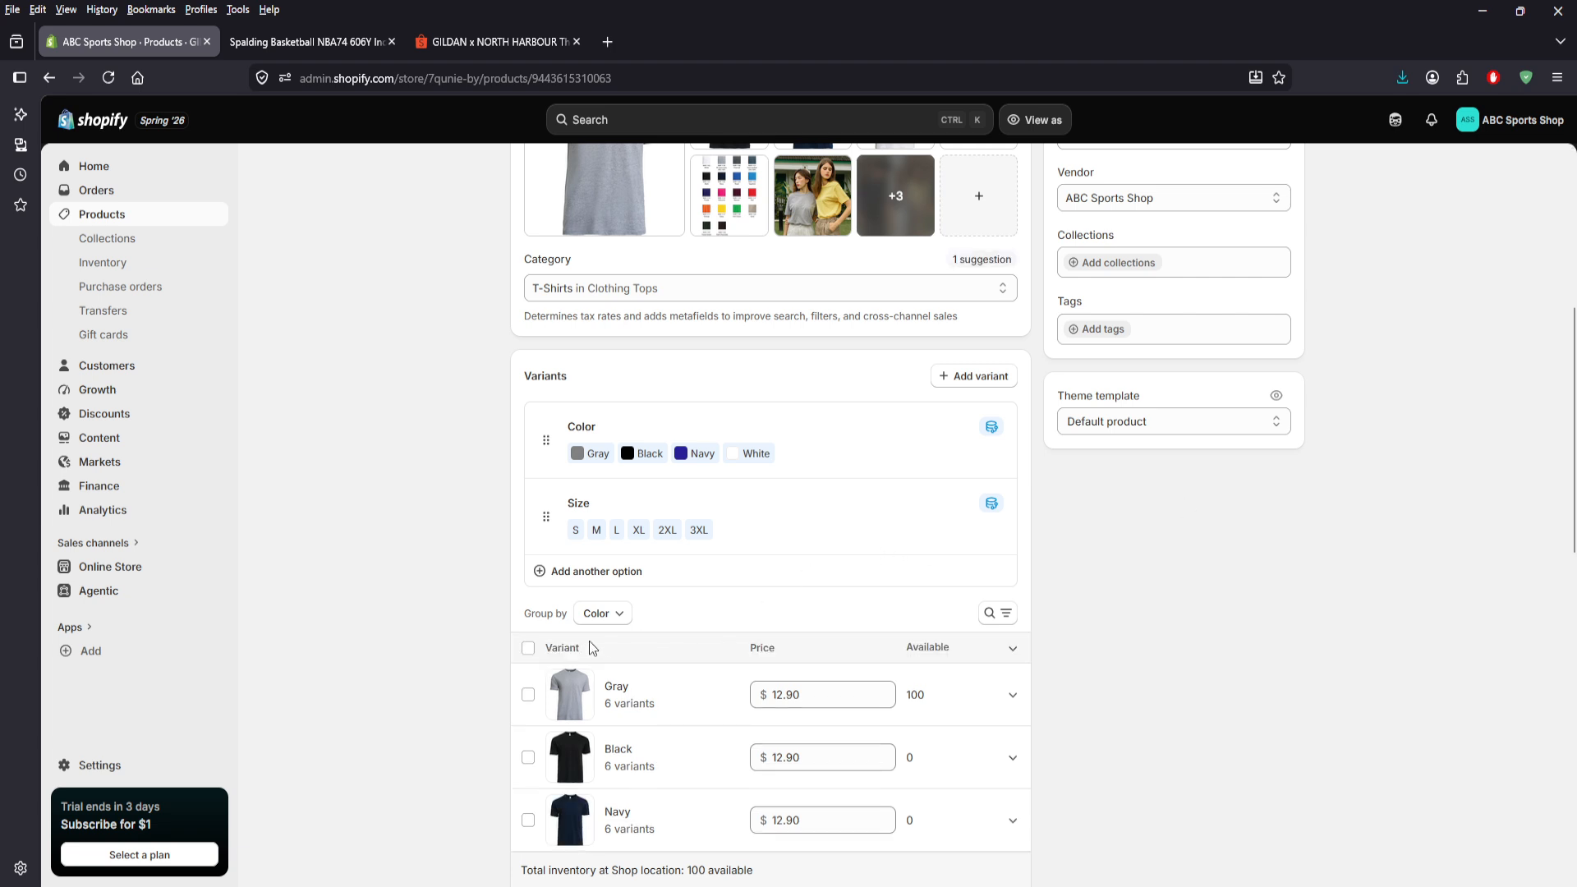
click(528, 648)
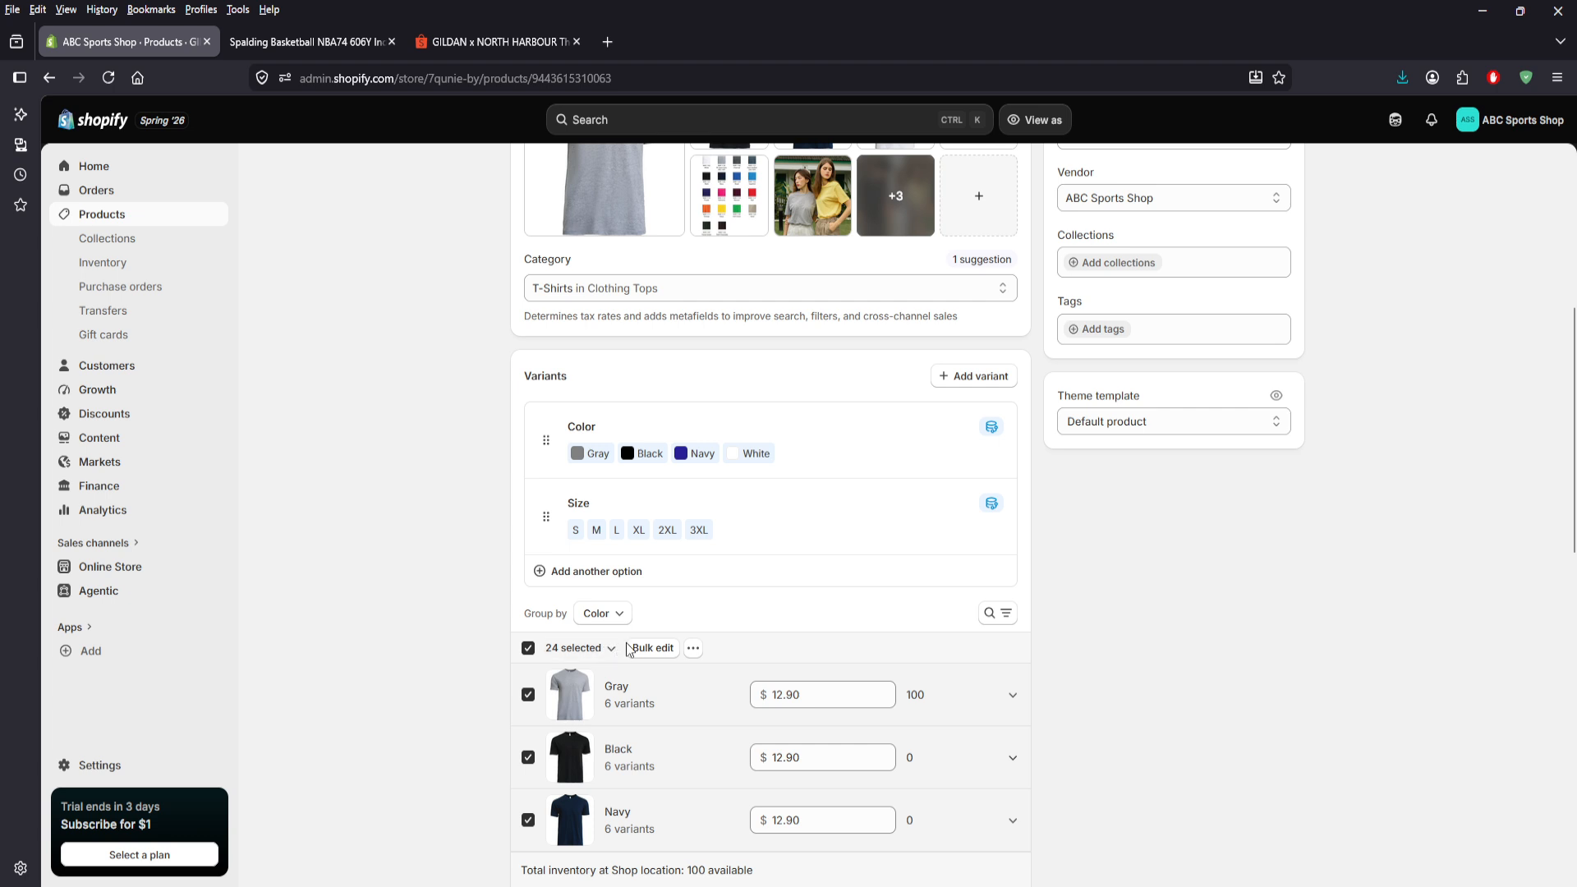
click(648, 651)
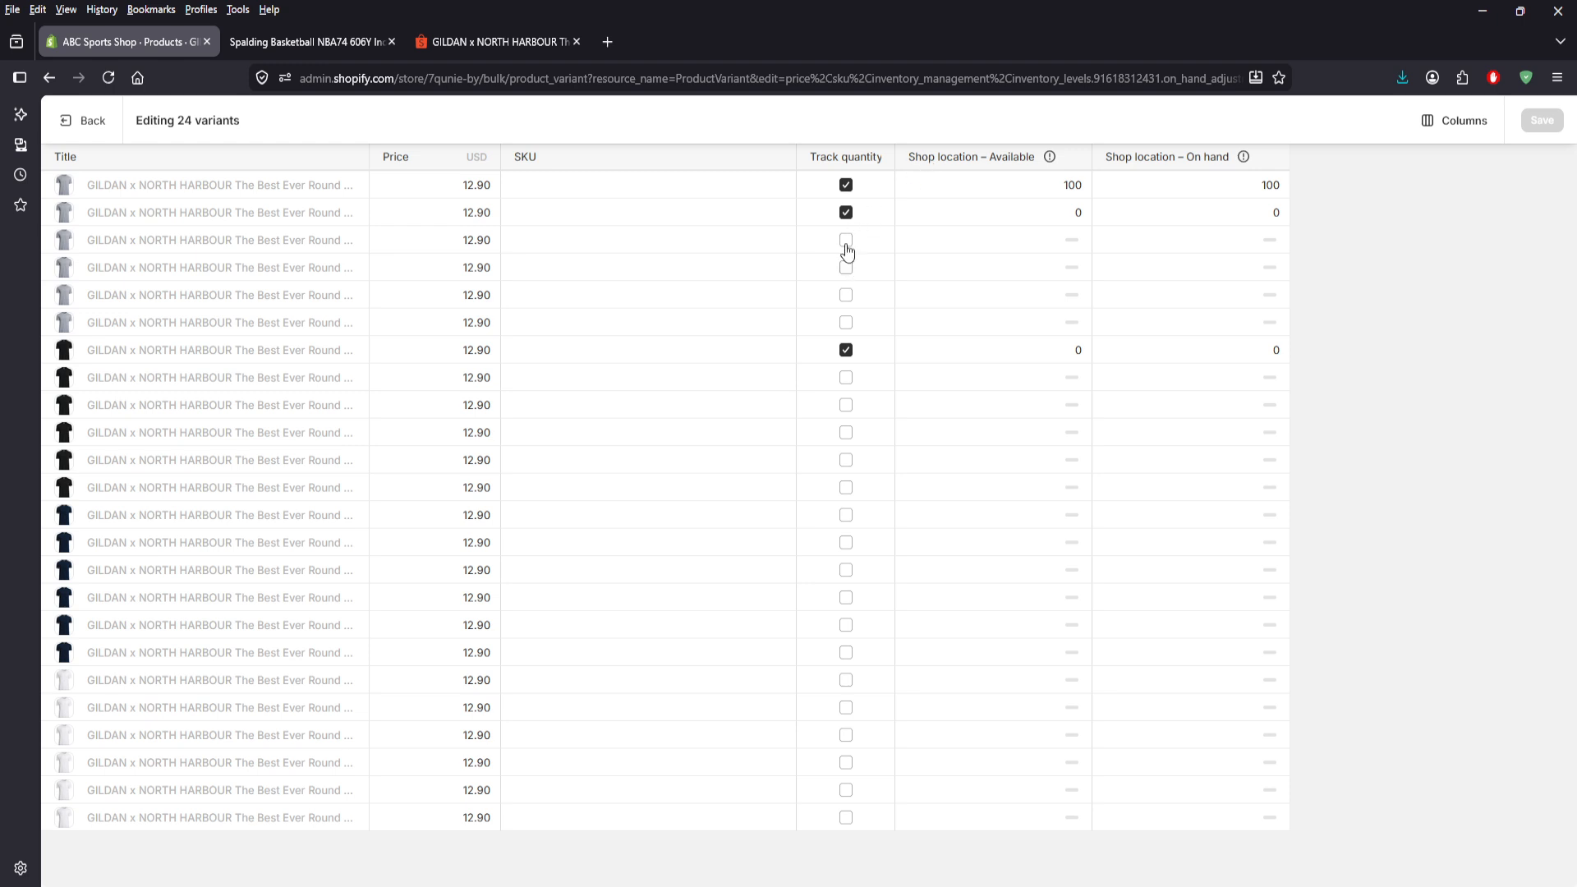
- Enable quantity tracking for all remaining untracked gray and black T-shirt variants in the bulk editor
click(846, 240)
click(847, 268)
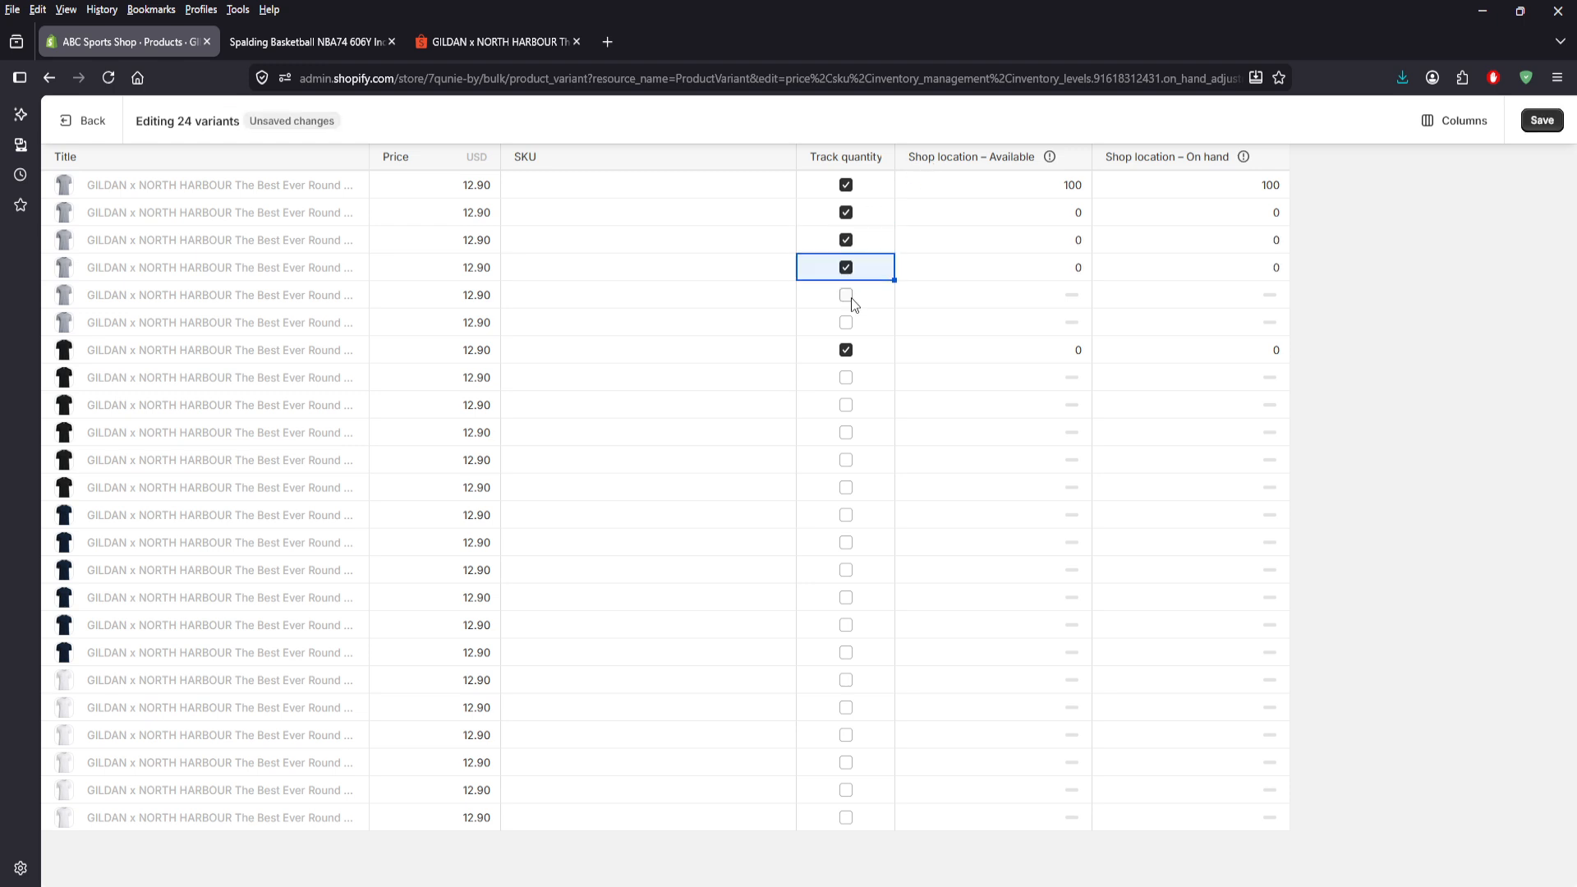
click(848, 295)
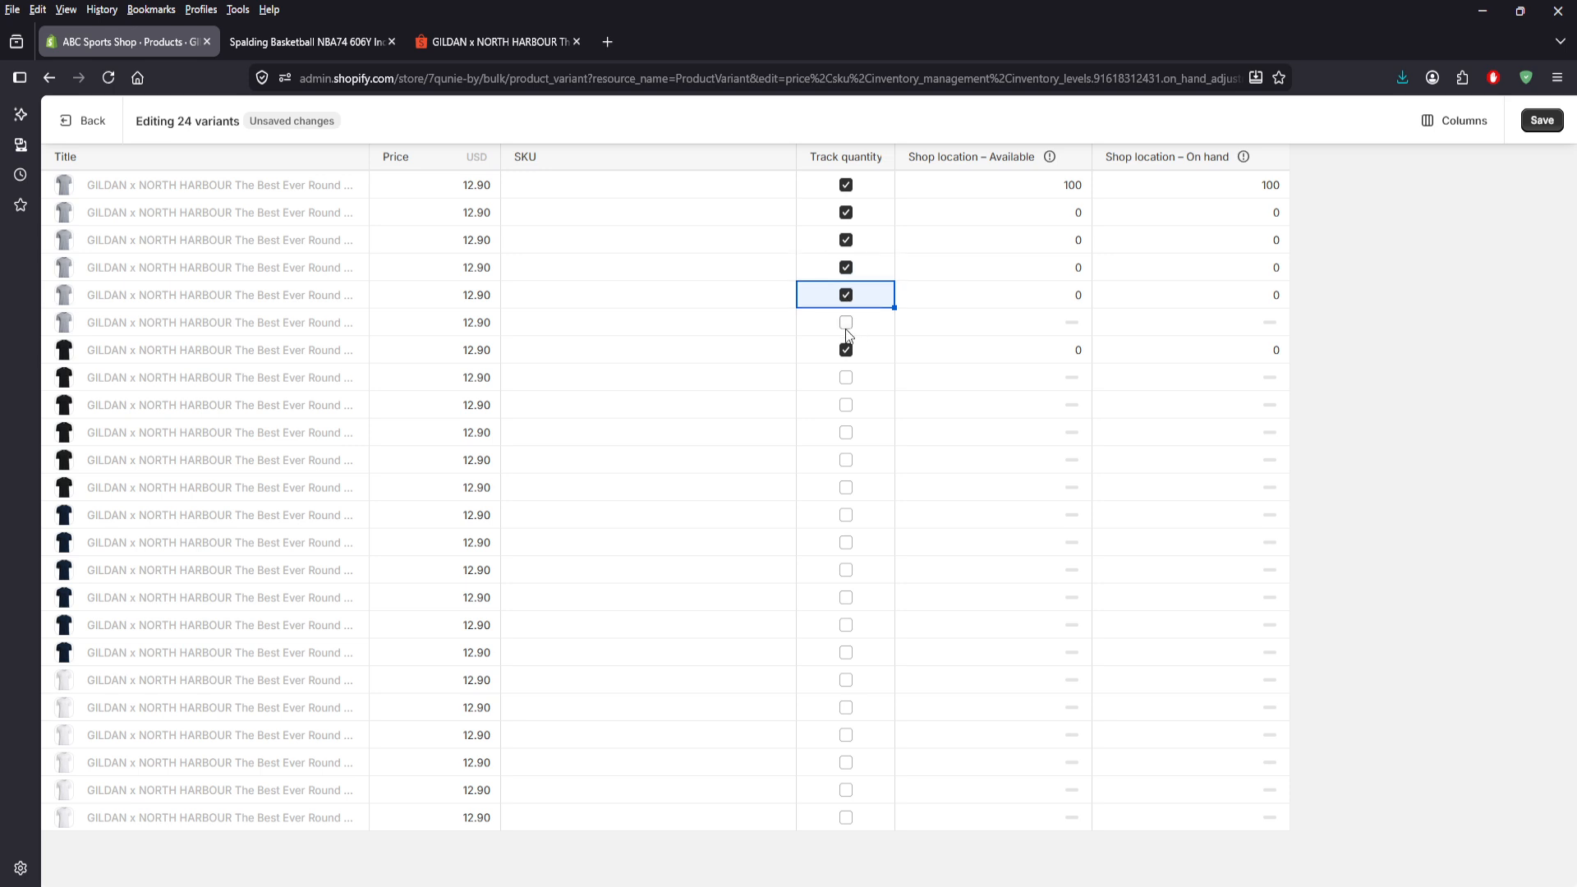
click(846, 323)
click(846, 377)
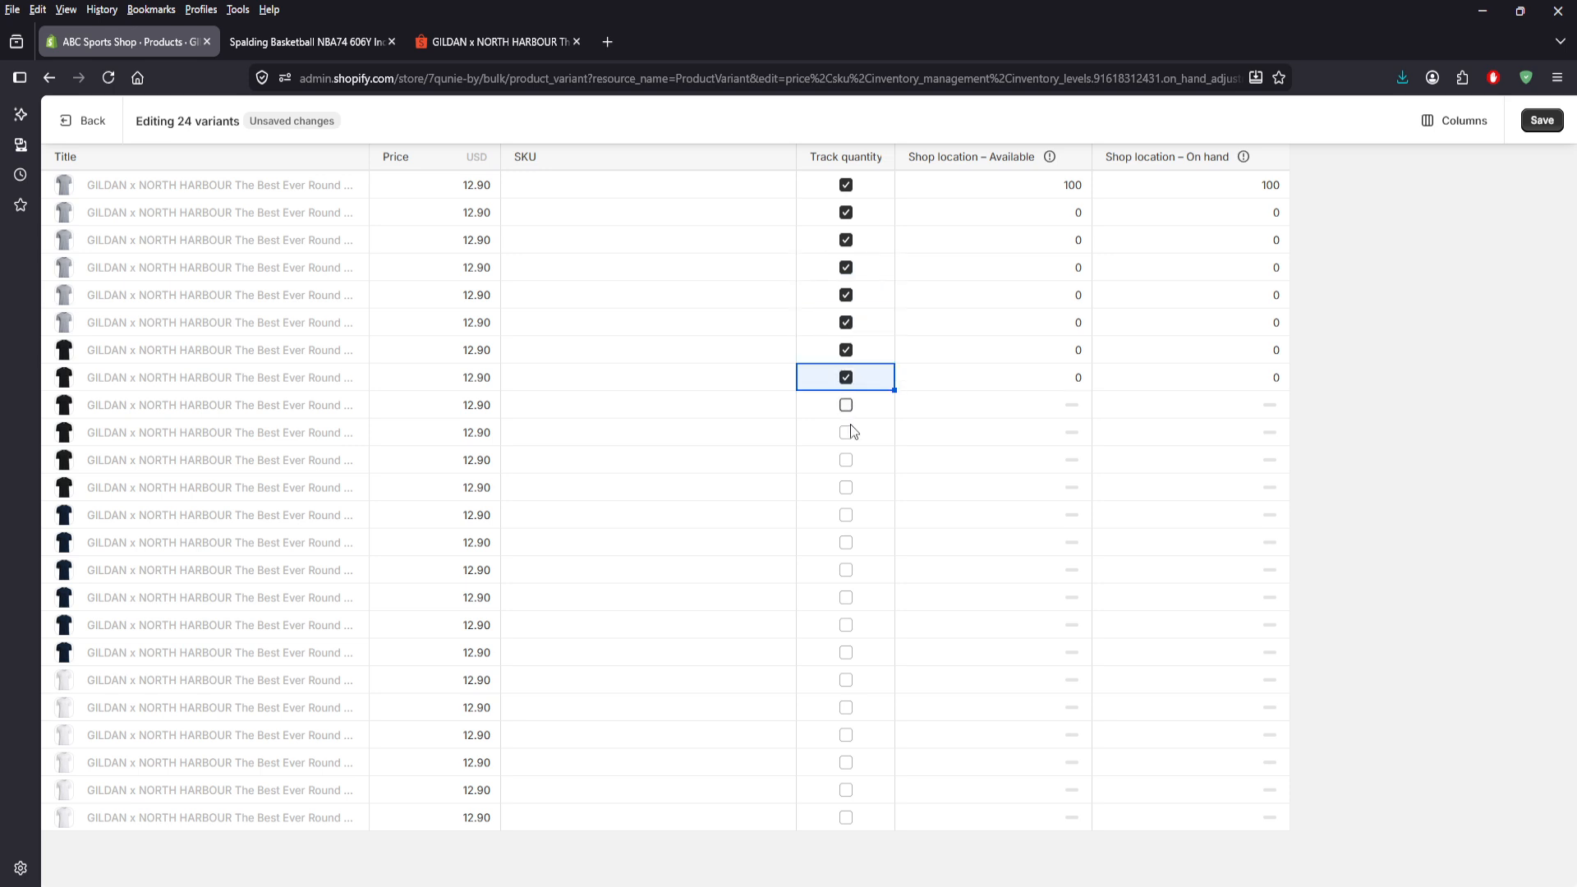
click(848, 432)
click(848, 515)
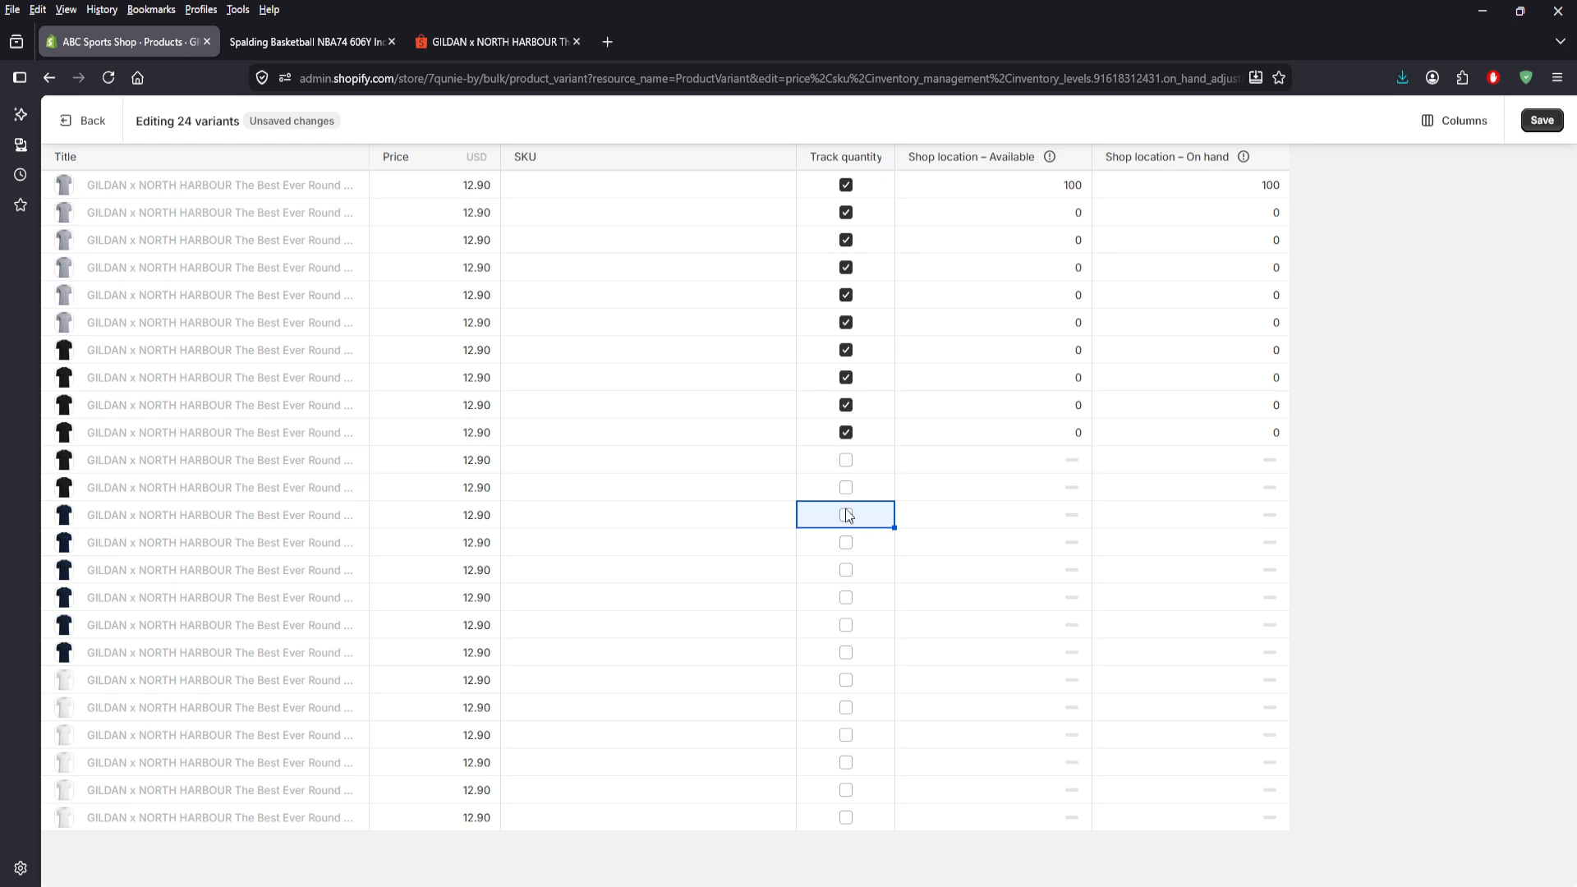
click(848, 461)
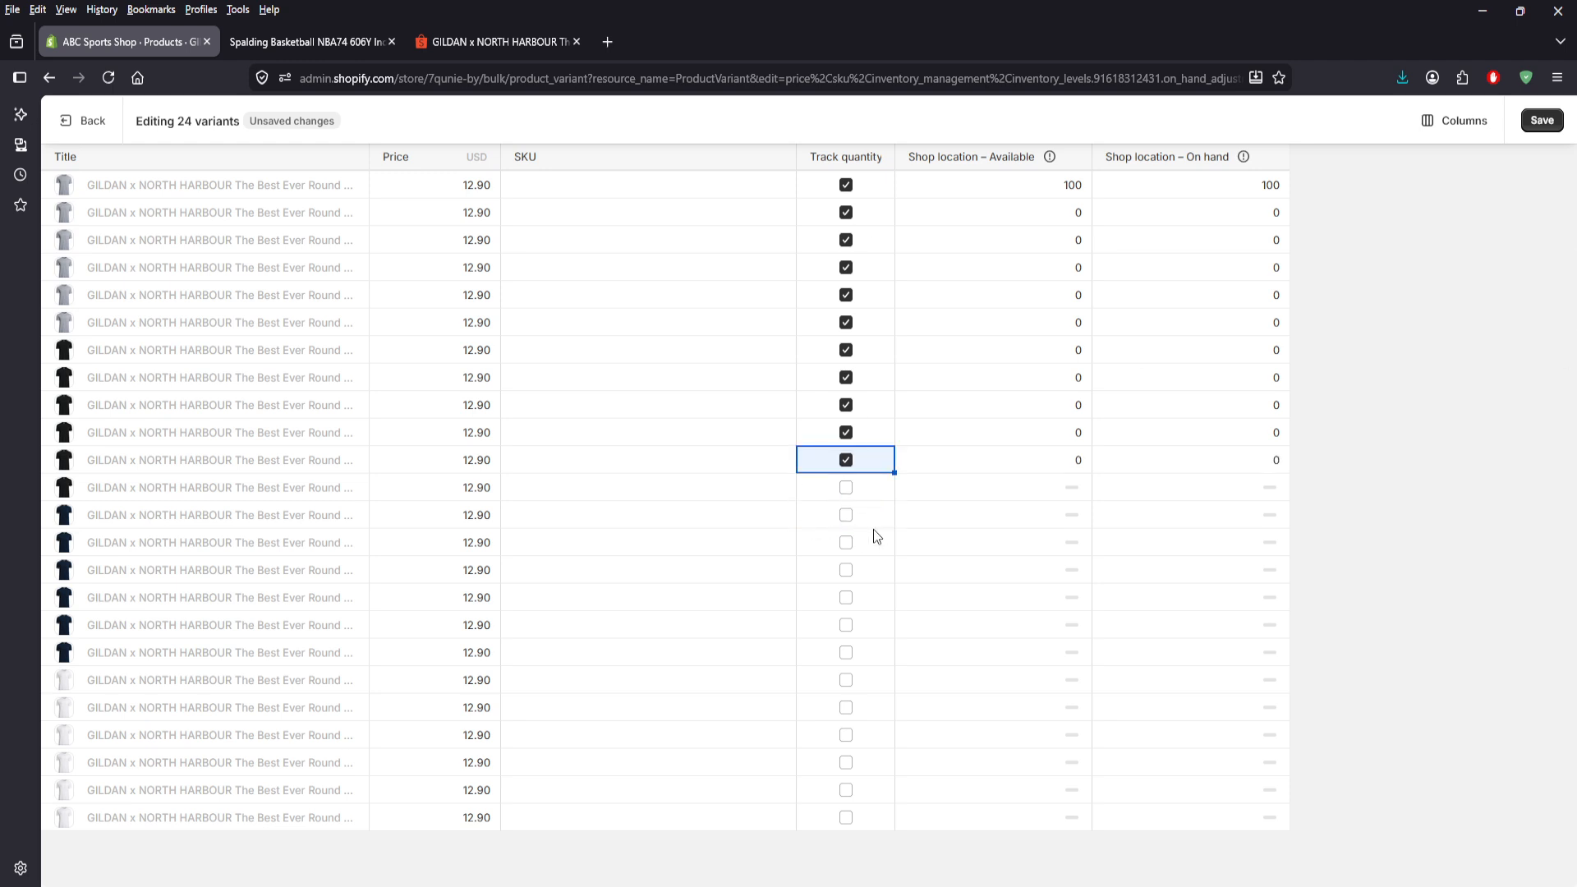
click(846, 488)
- Enable quantity tracking for all navy and white T-shirt variants and save the bulk changes
click(846, 515)
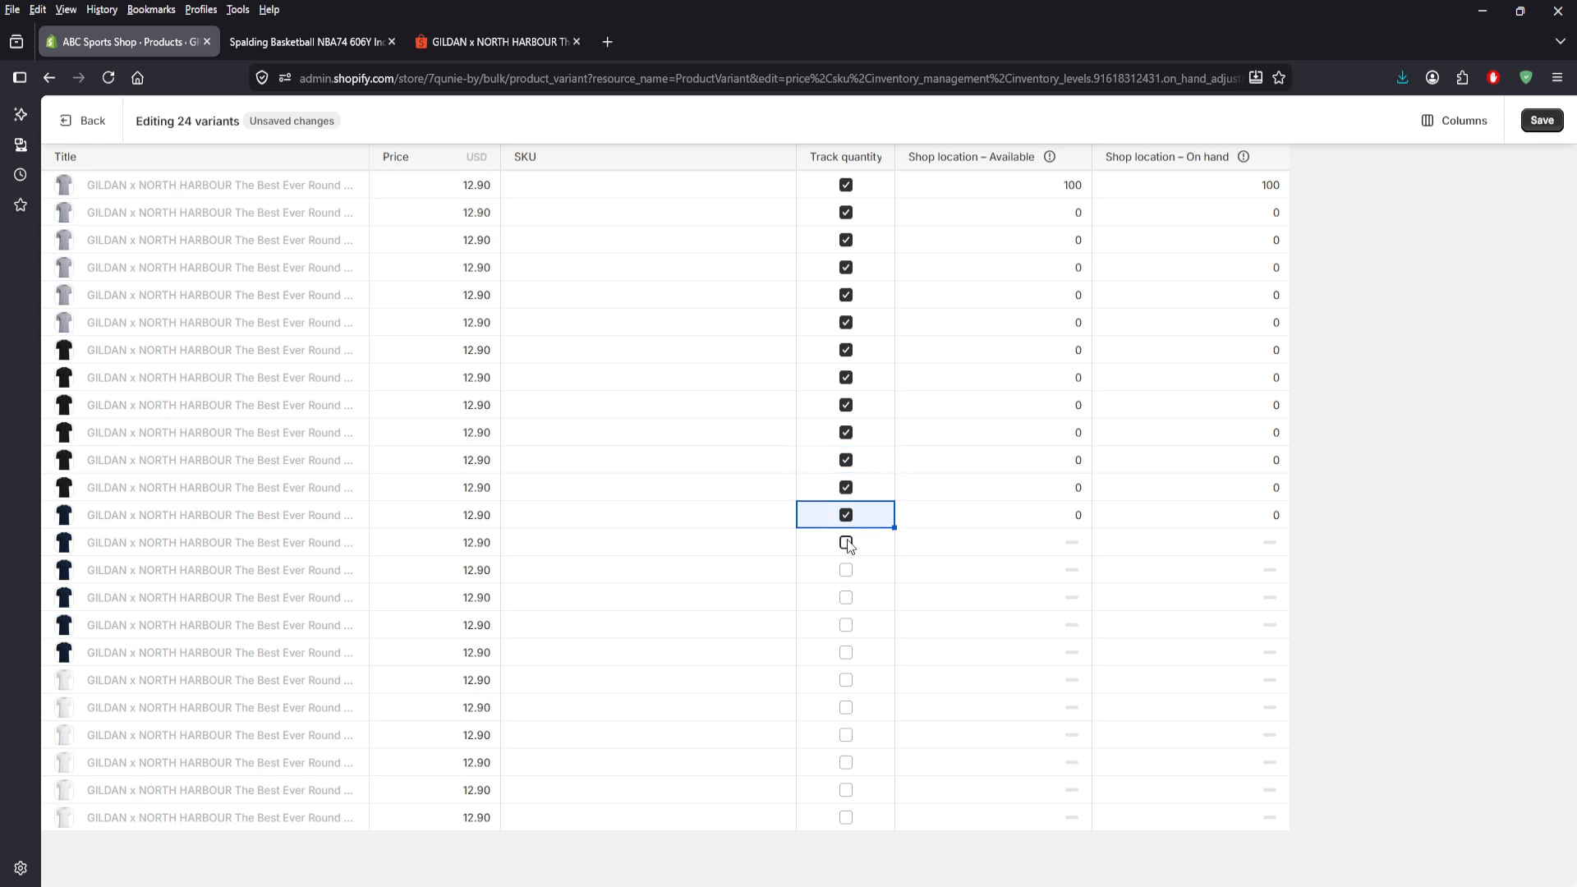
click(847, 543)
click(849, 570)
click(848, 597)
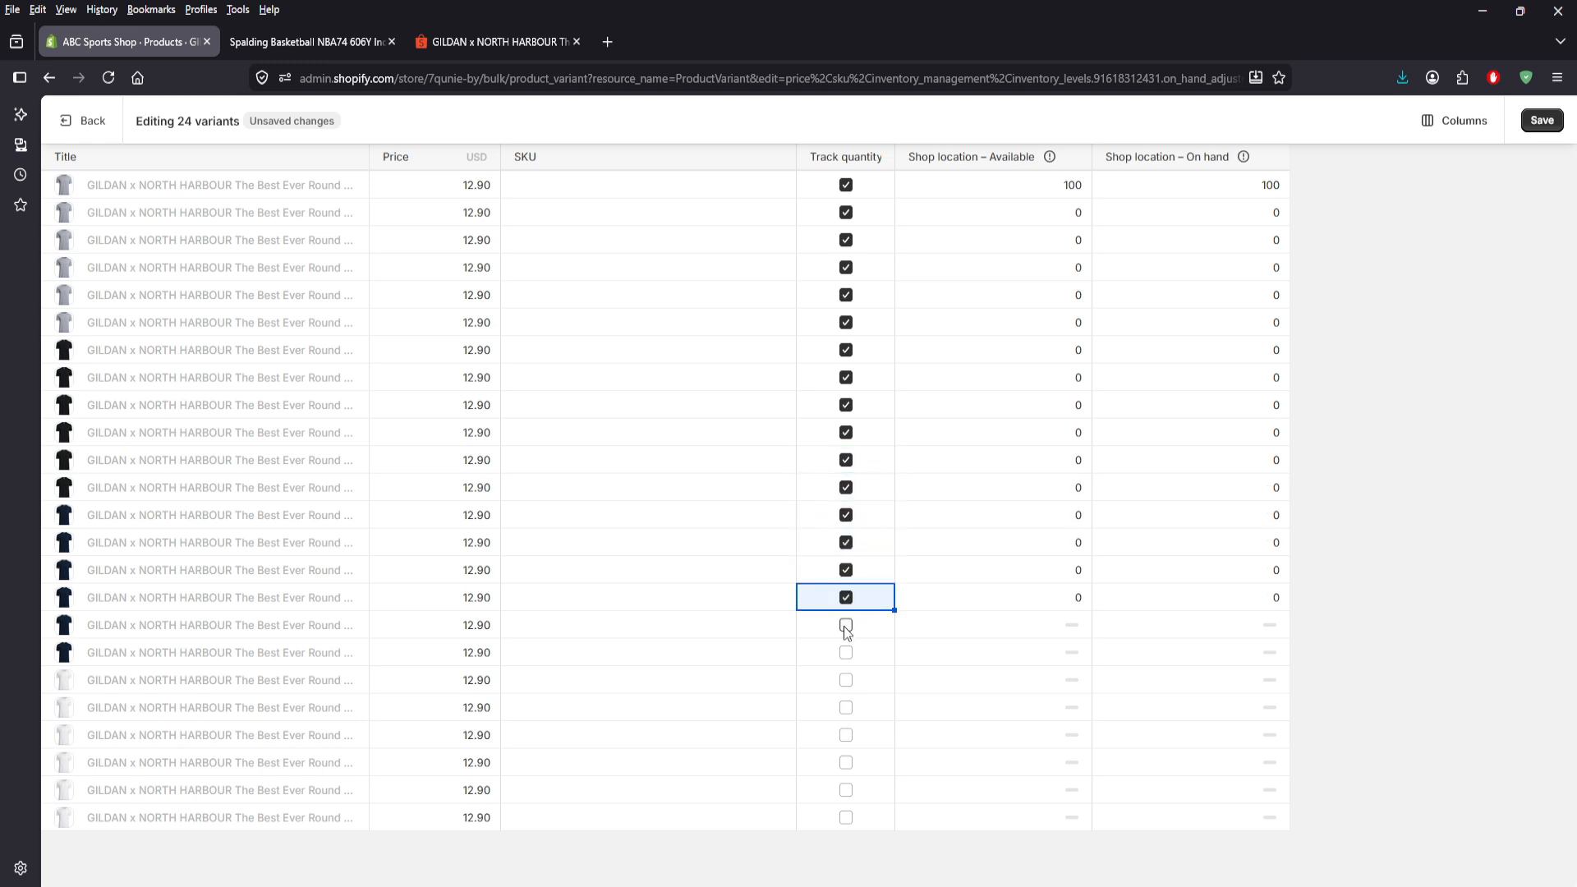
click(847, 627)
click(847, 652)
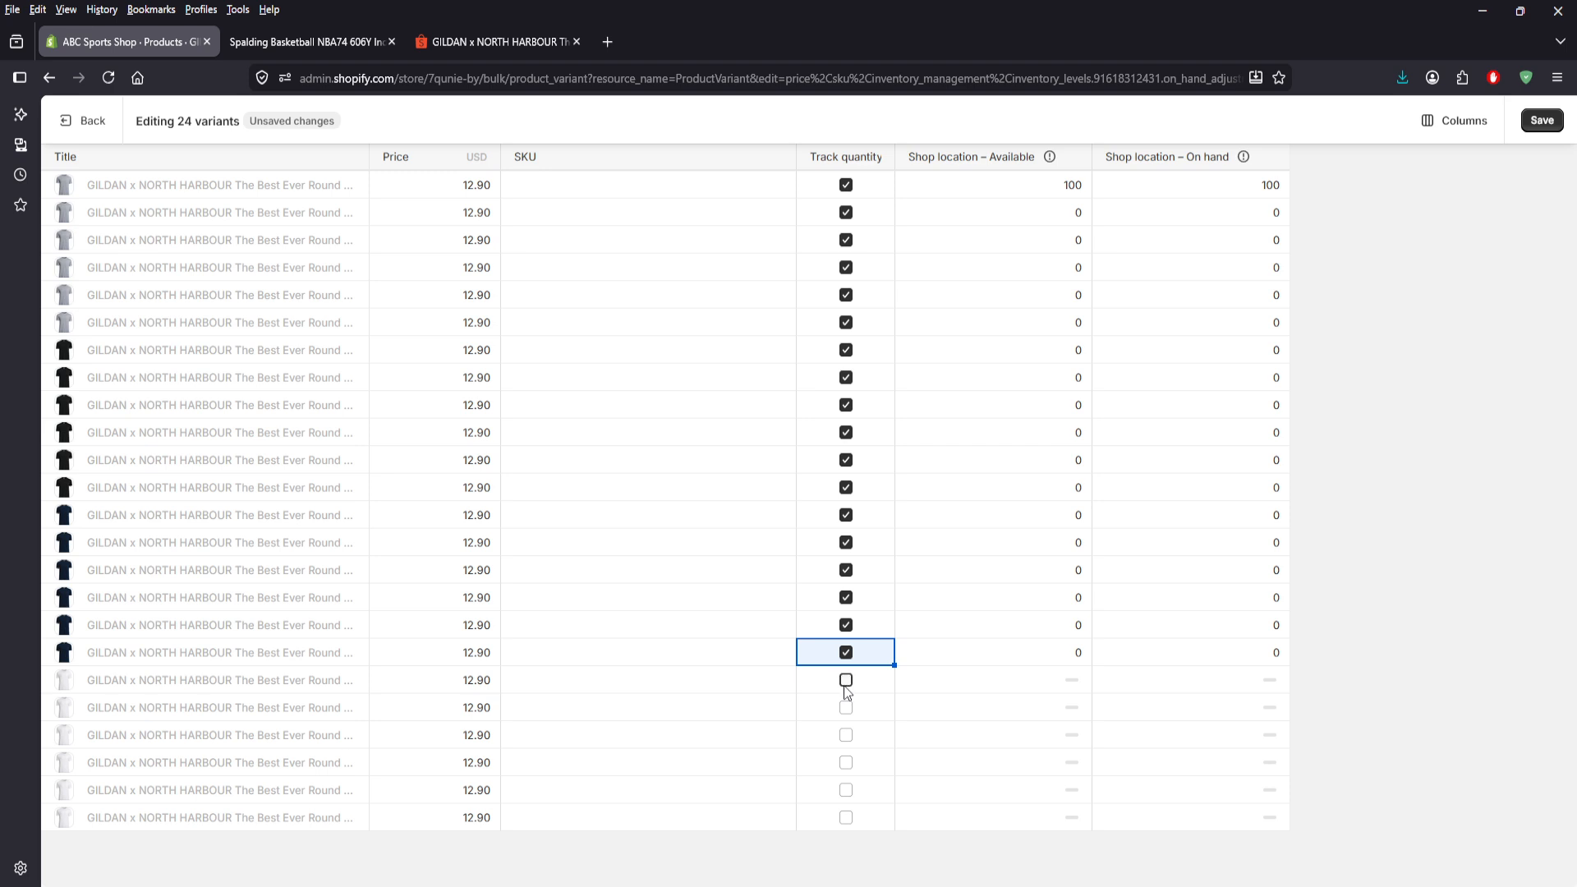
click(846, 680)
click(849, 707)
click(851, 736)
click(855, 763)
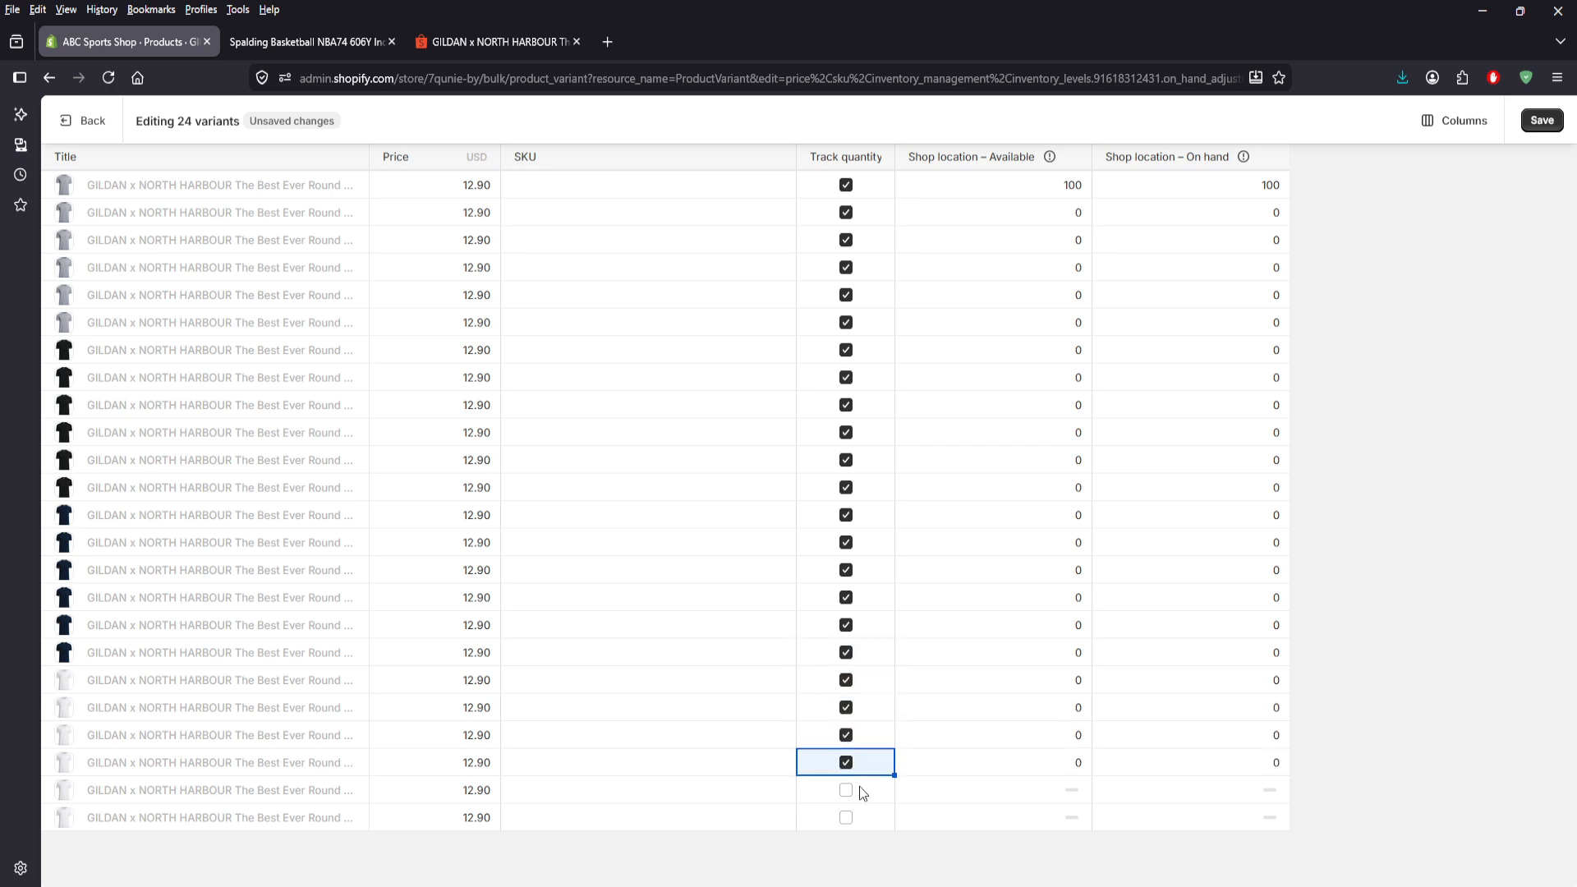
click(851, 799)
click(847, 817)
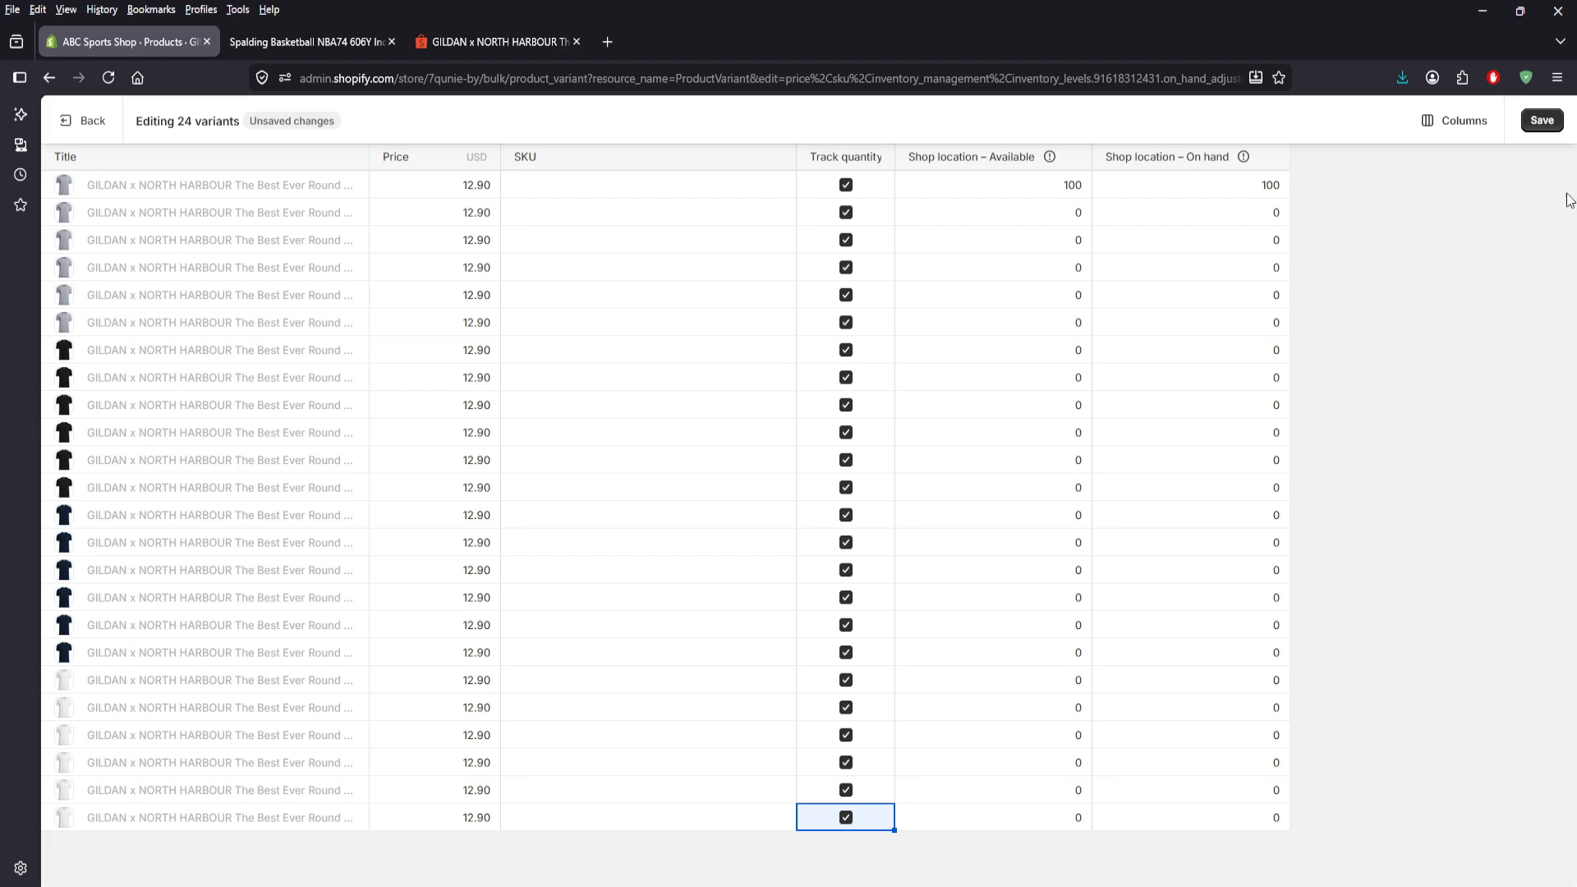
click(1545, 122)
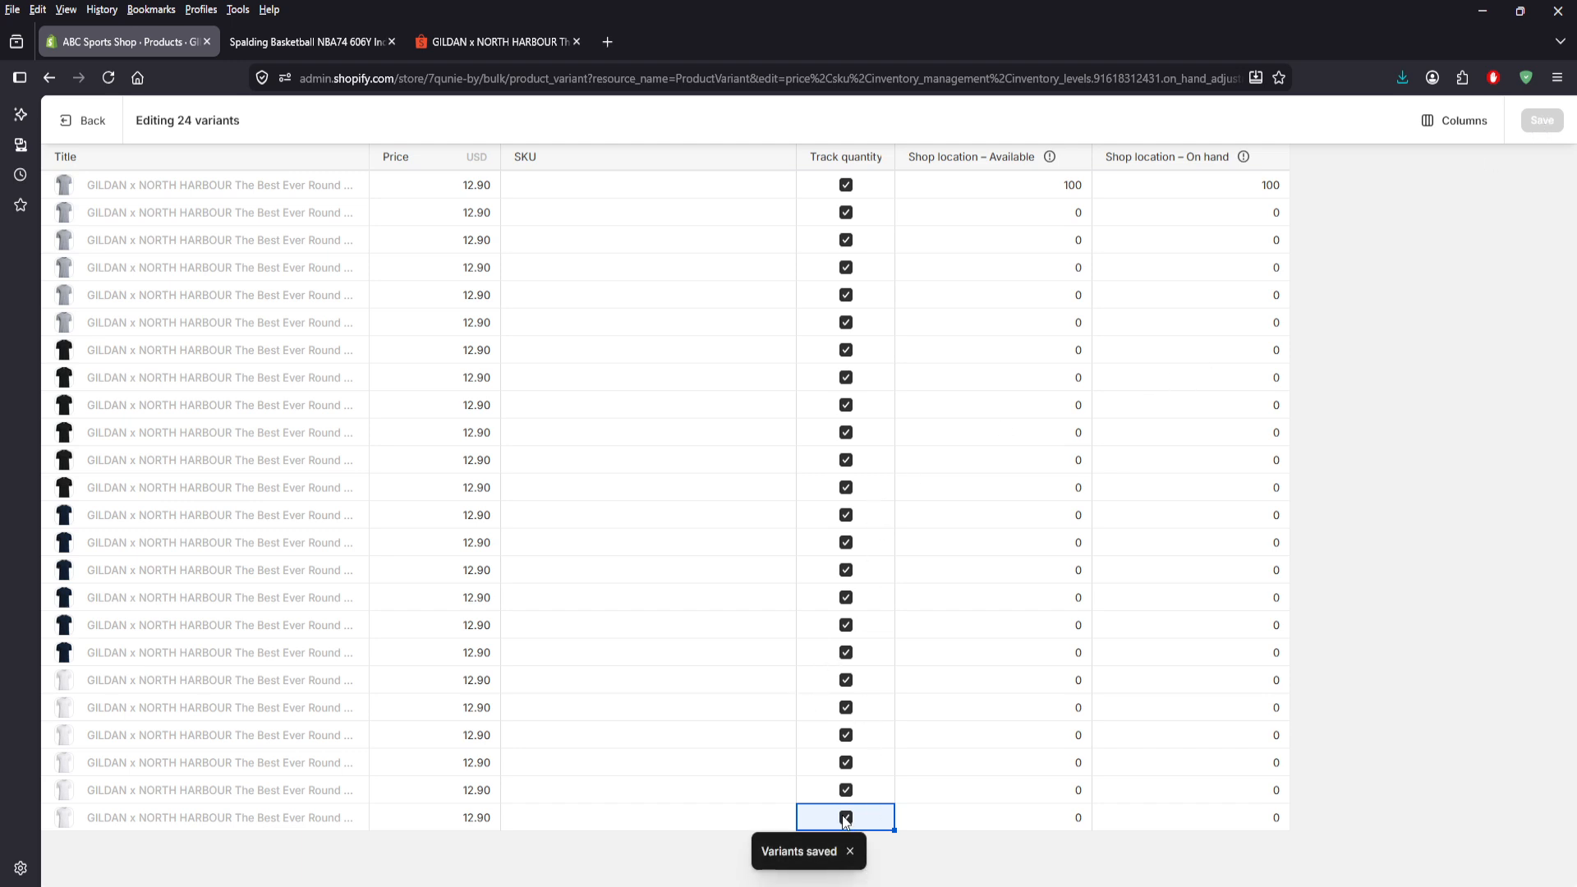
- Set the available quantity of the second and third gray T-shirt variants to 100 each
click(850, 852)
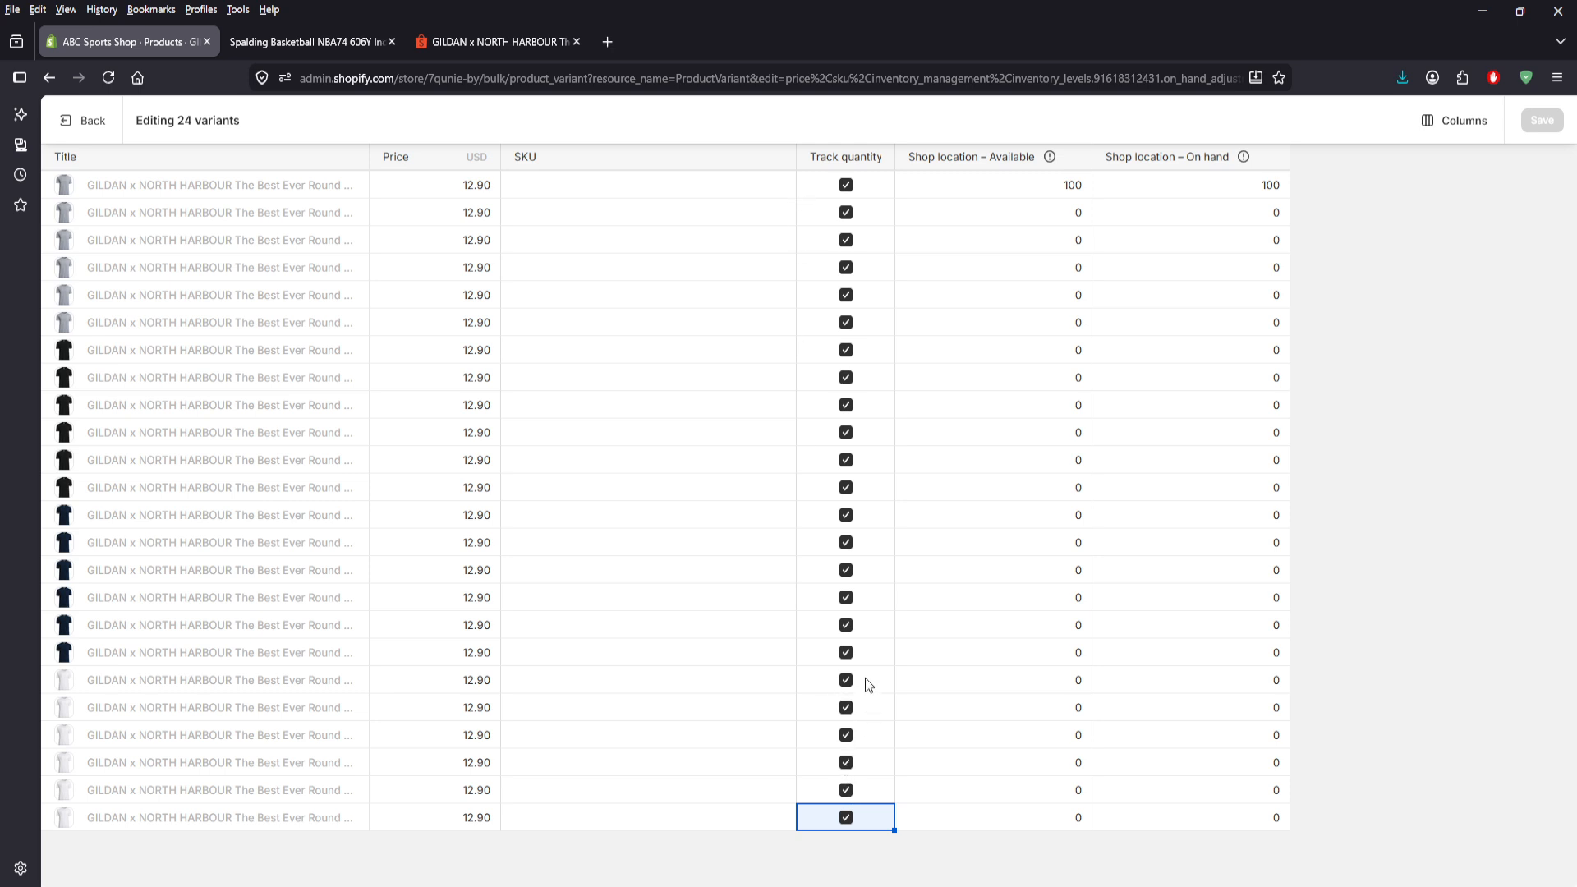
click(1076, 212)
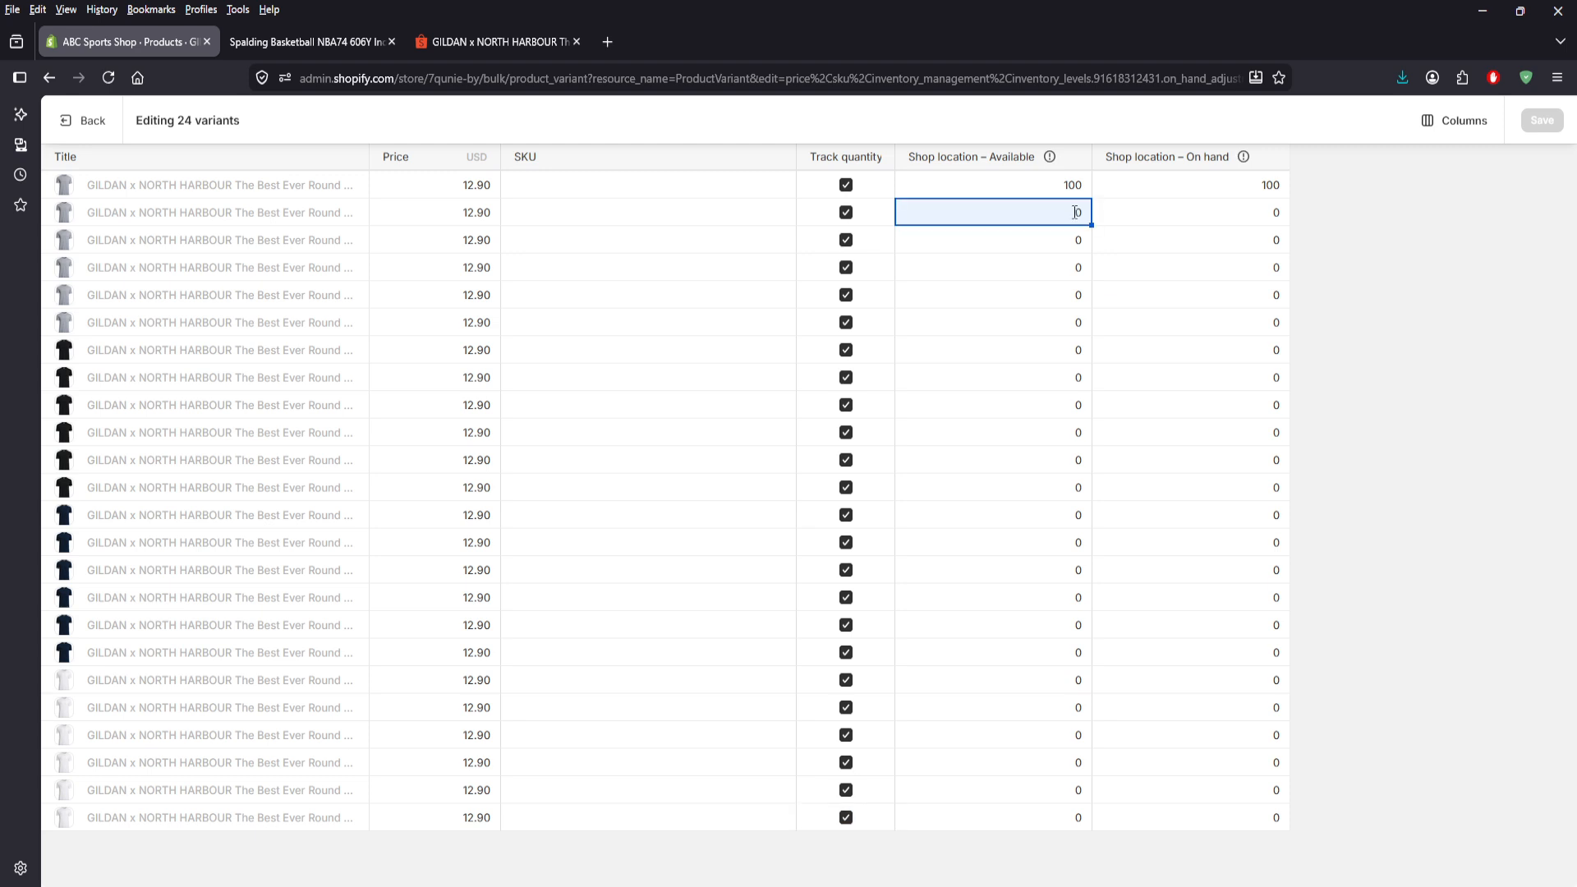
click(1080, 213)
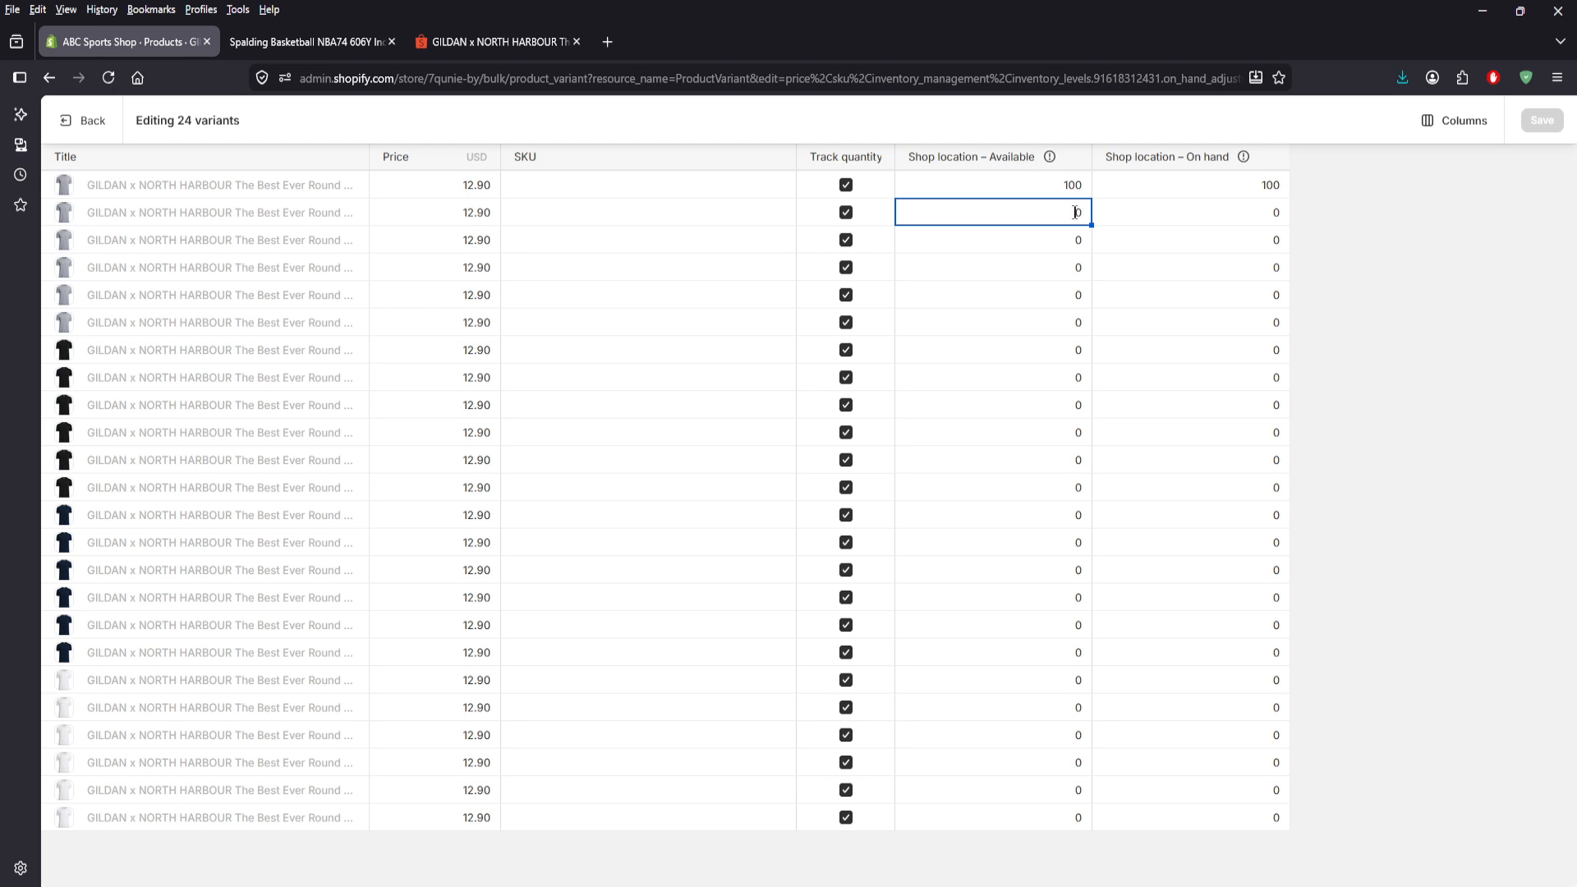
text(100)
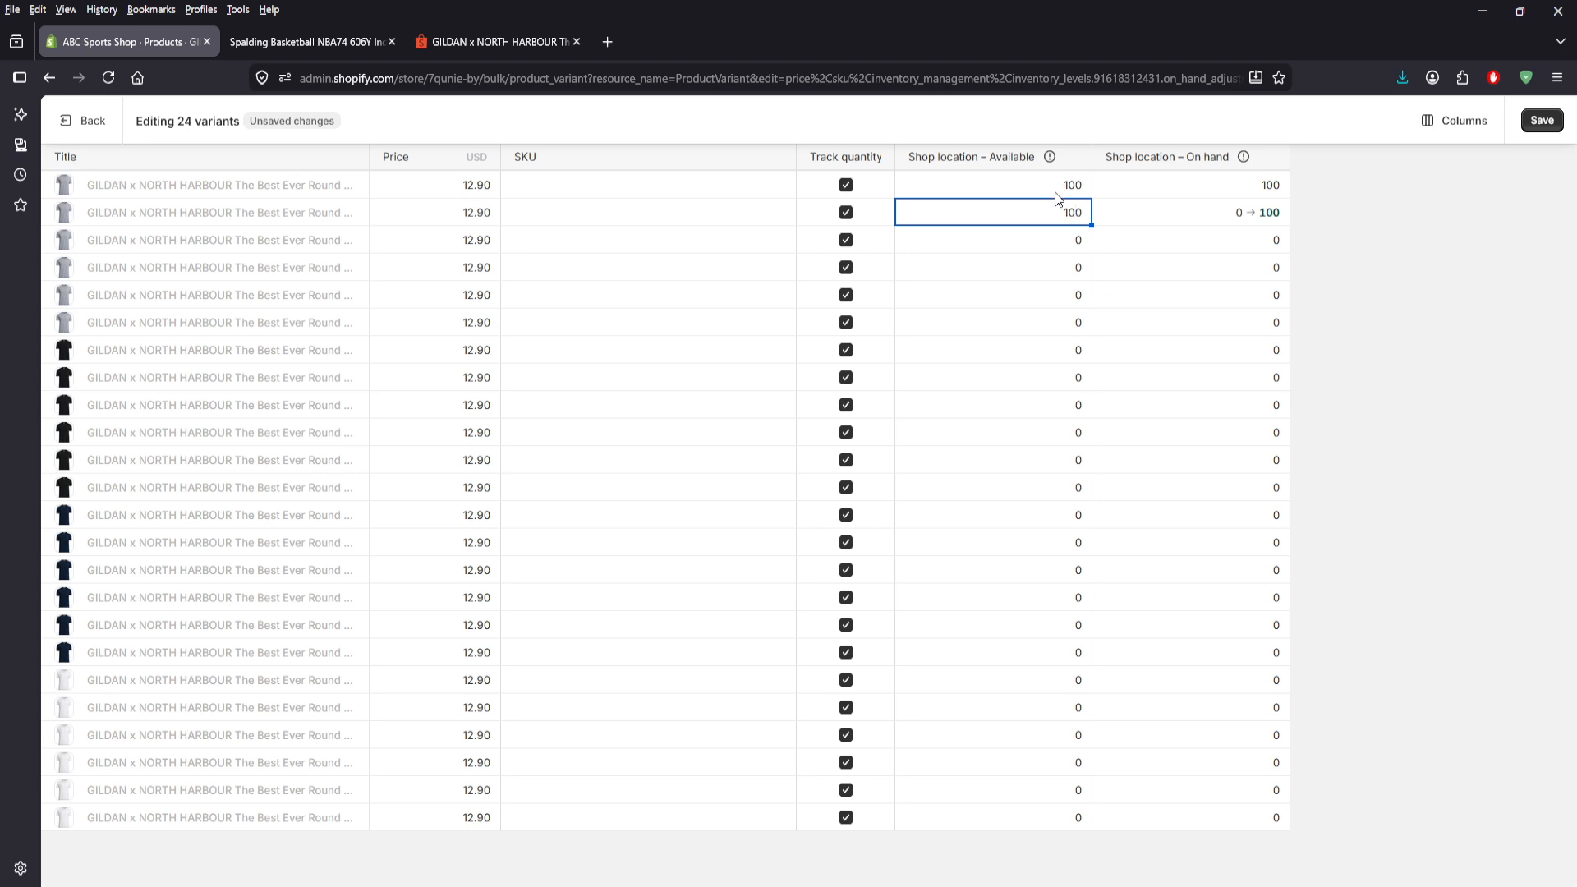
click(1074, 240)
text(1000)
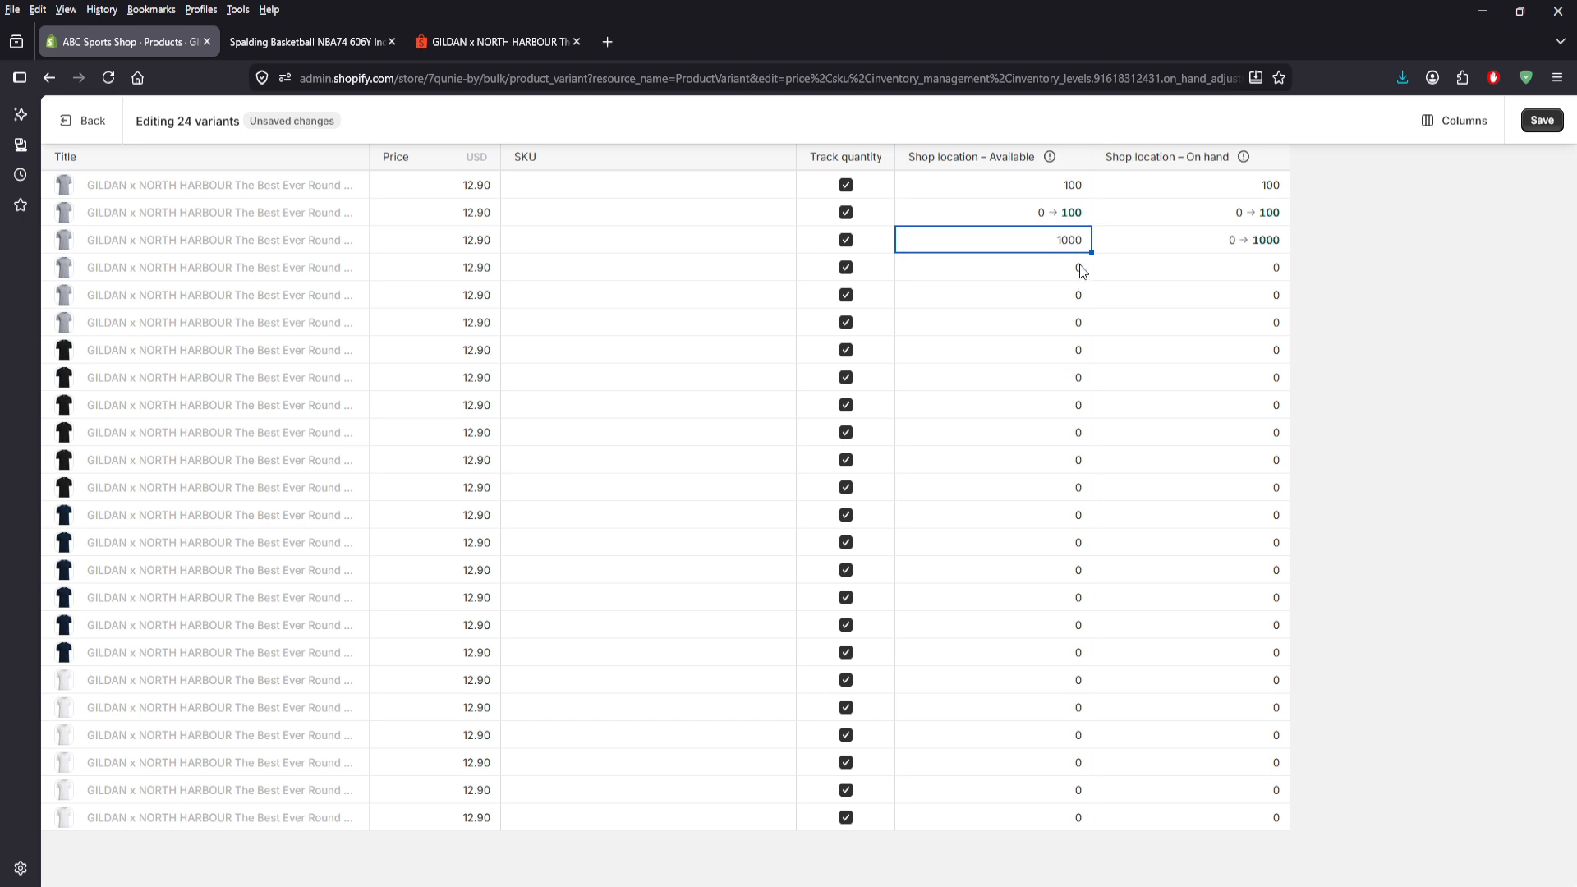
double_click(1071, 240)
key(BackSpace)
text(100)
- Set the available quantity to 100 for the fourth and fifth gray variants and 1000 for the sixth
click(1080, 268)
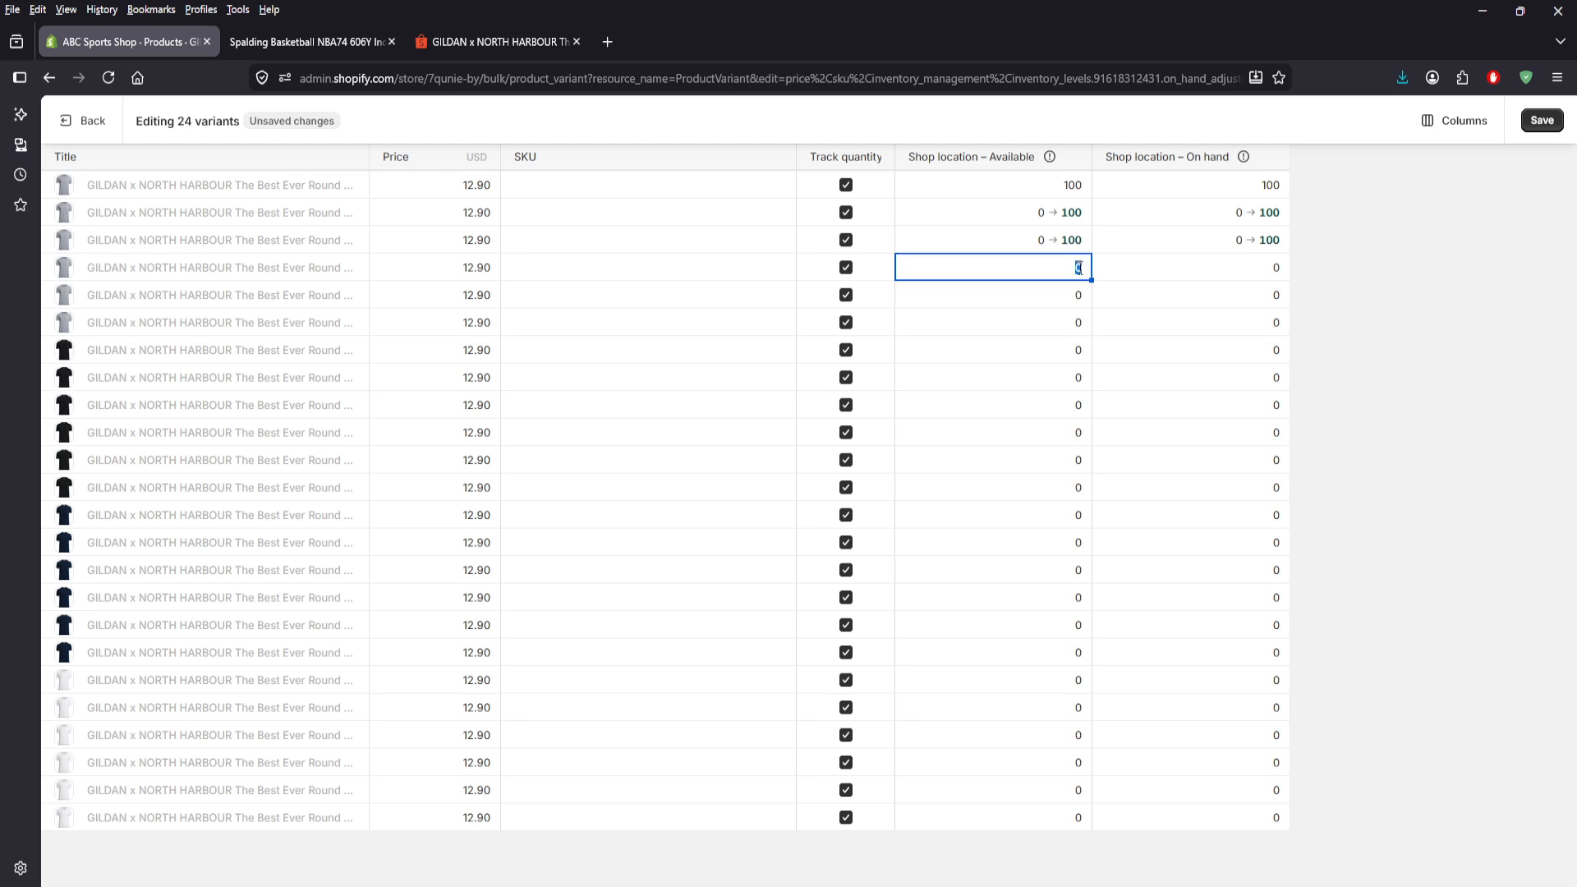
text(100)
click(1078, 300)
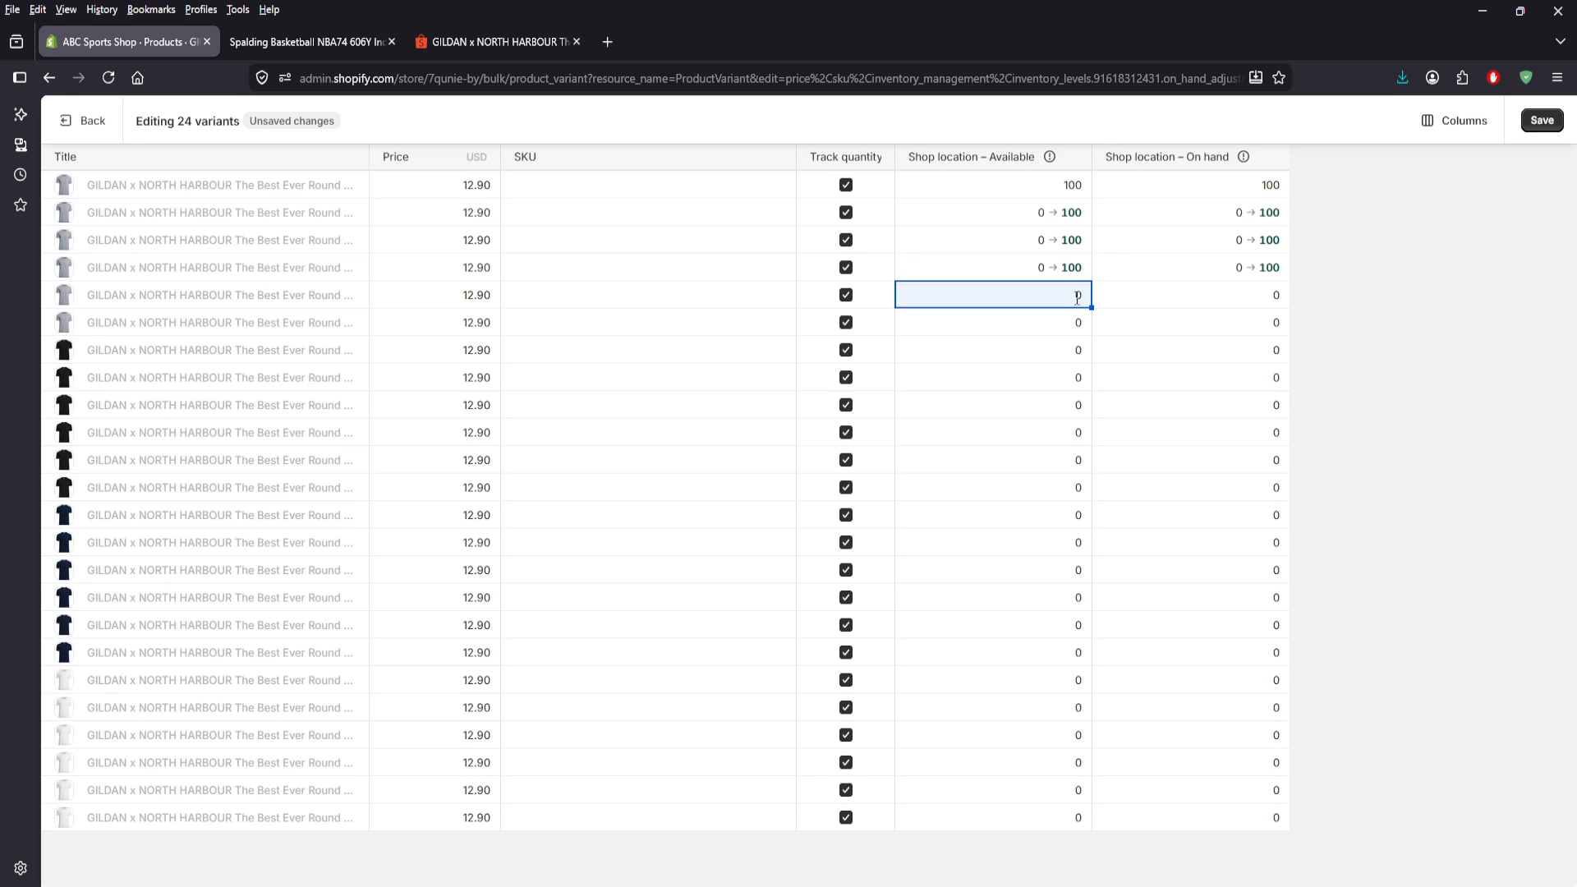
key(ctrl+a)
click(1076, 296)
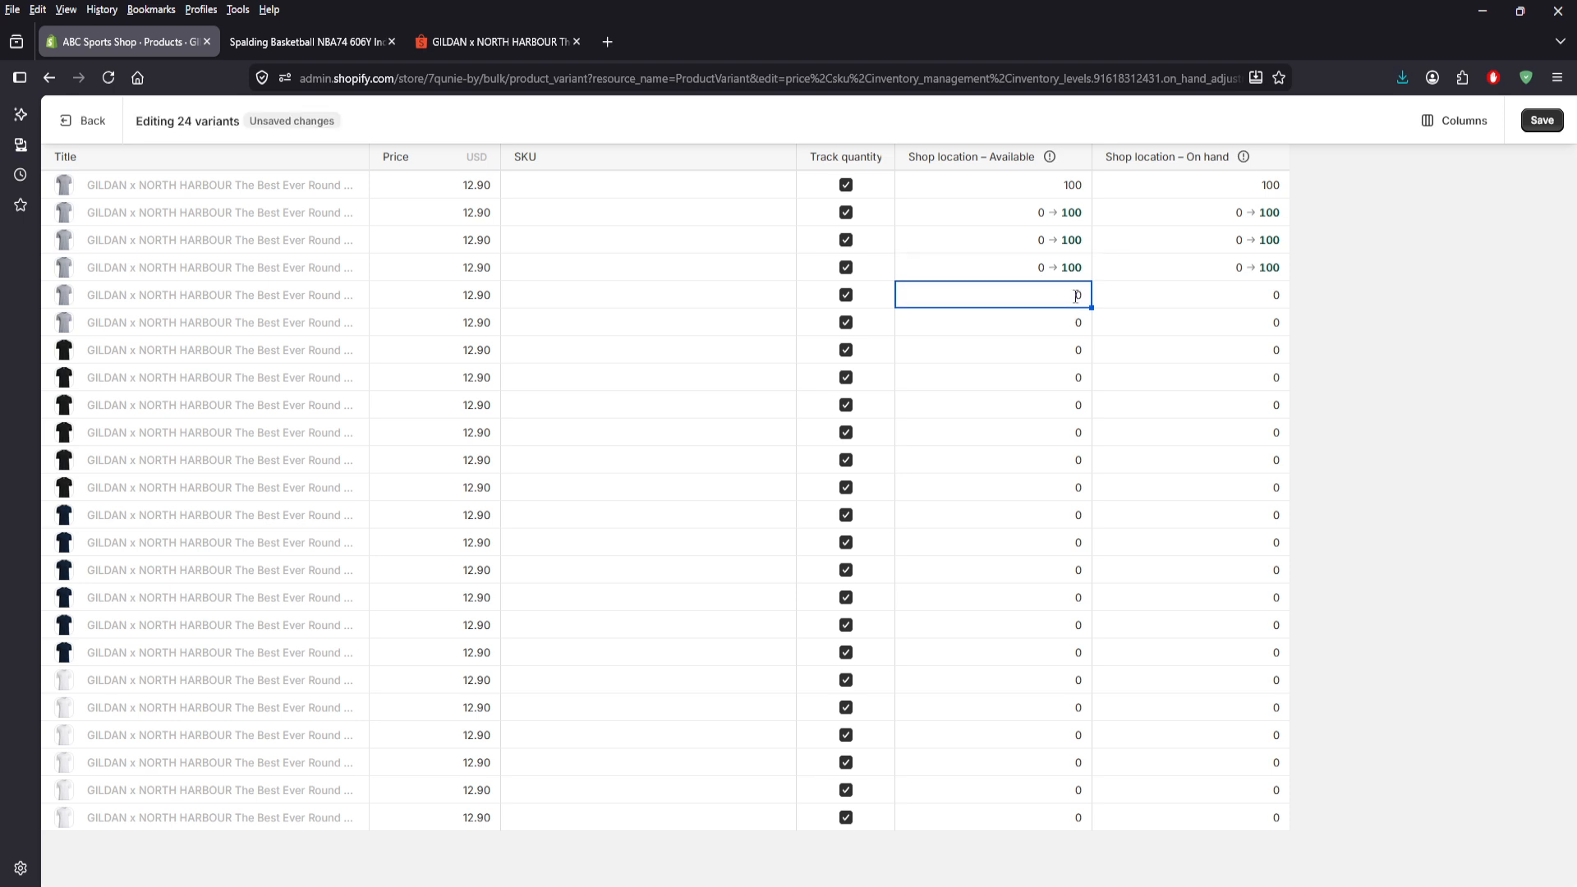
text(100)
click(1078, 322)
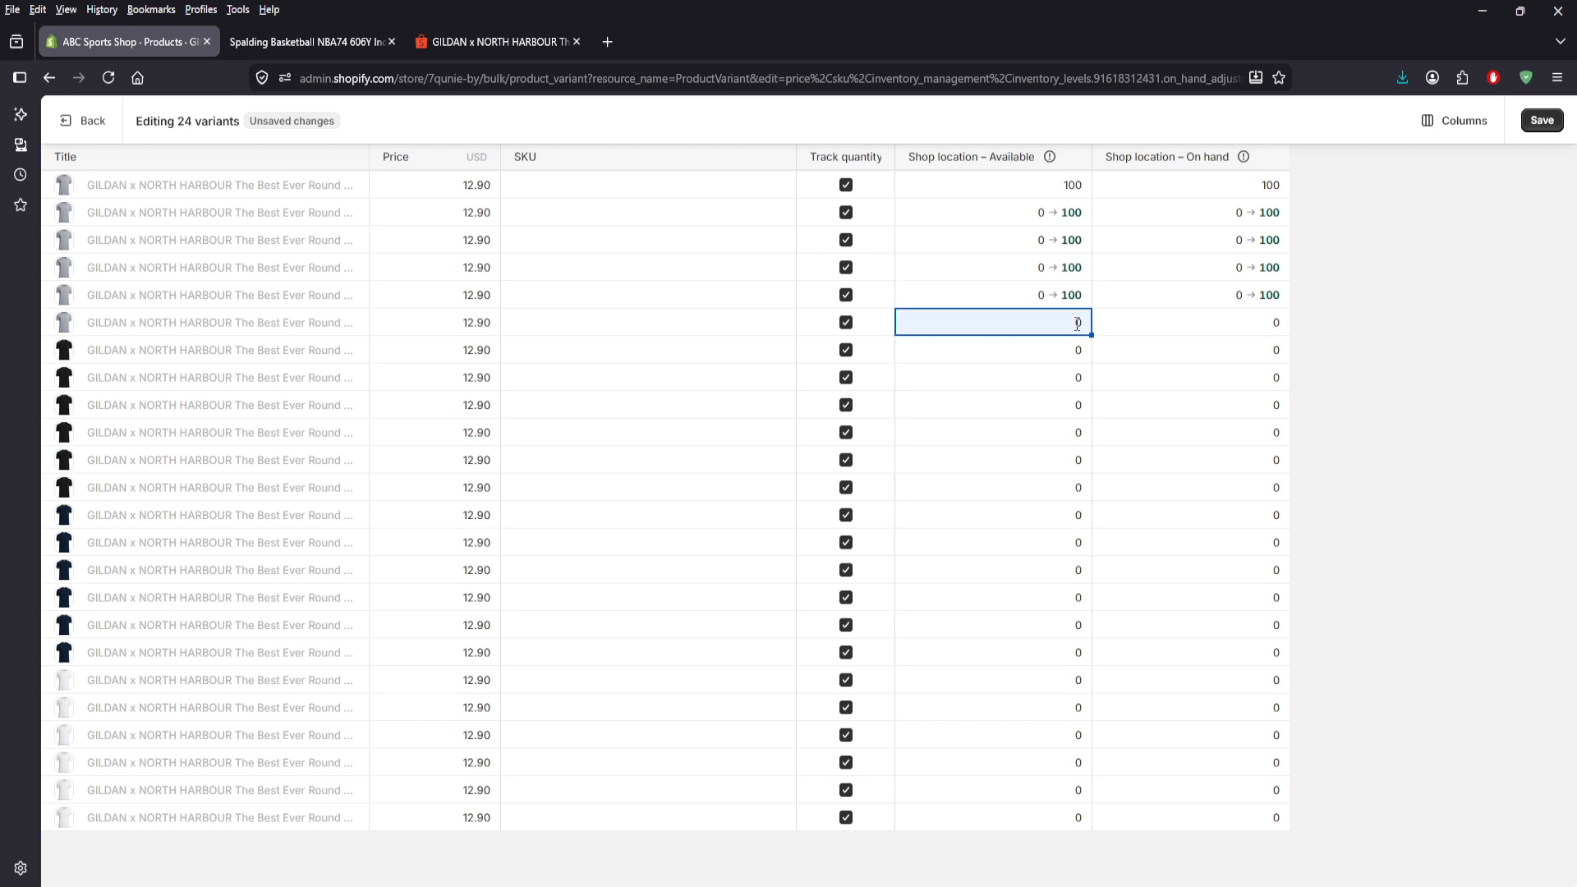
click(1078, 322)
text(1000)
- Set the available quantity to 1000 for the first black variant and 100 for the second
click(1076, 349)
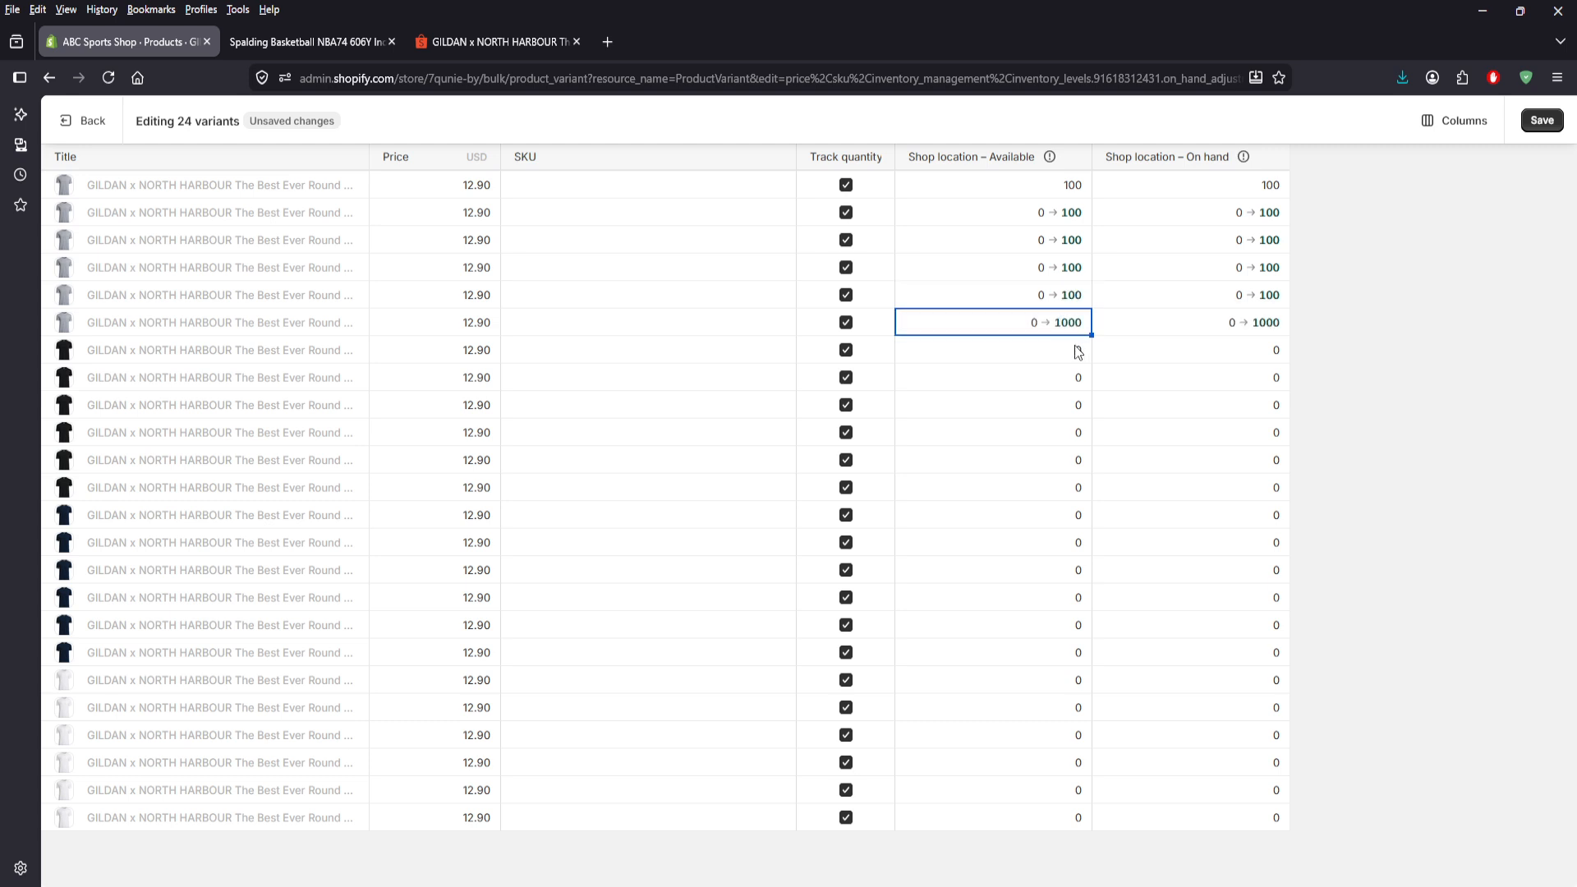
click(1066, 349)
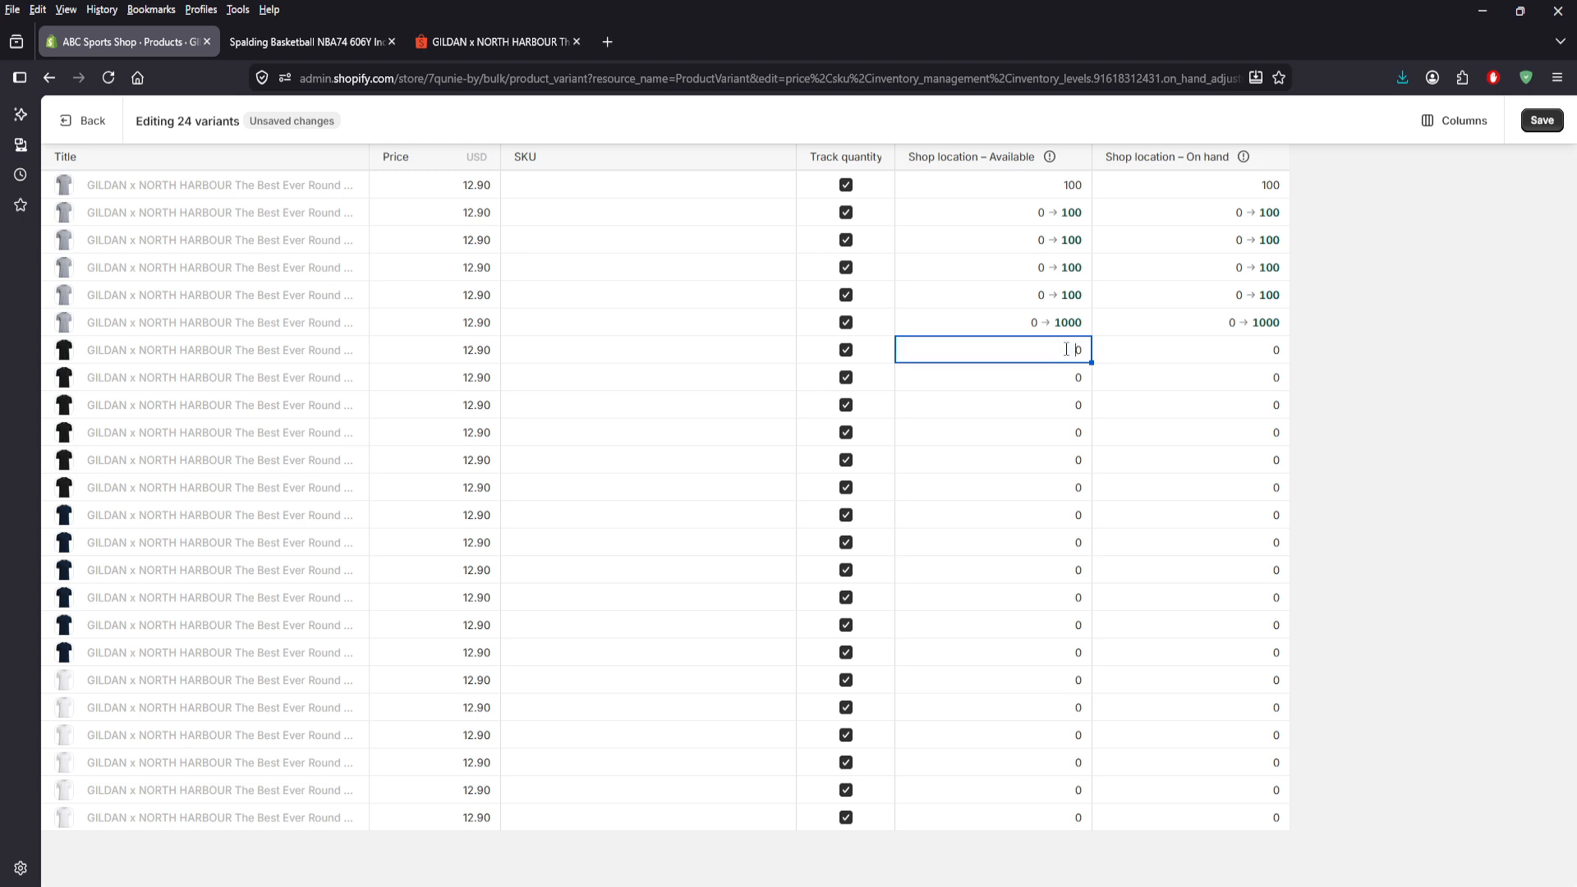
text(1000)
click(1072, 378)
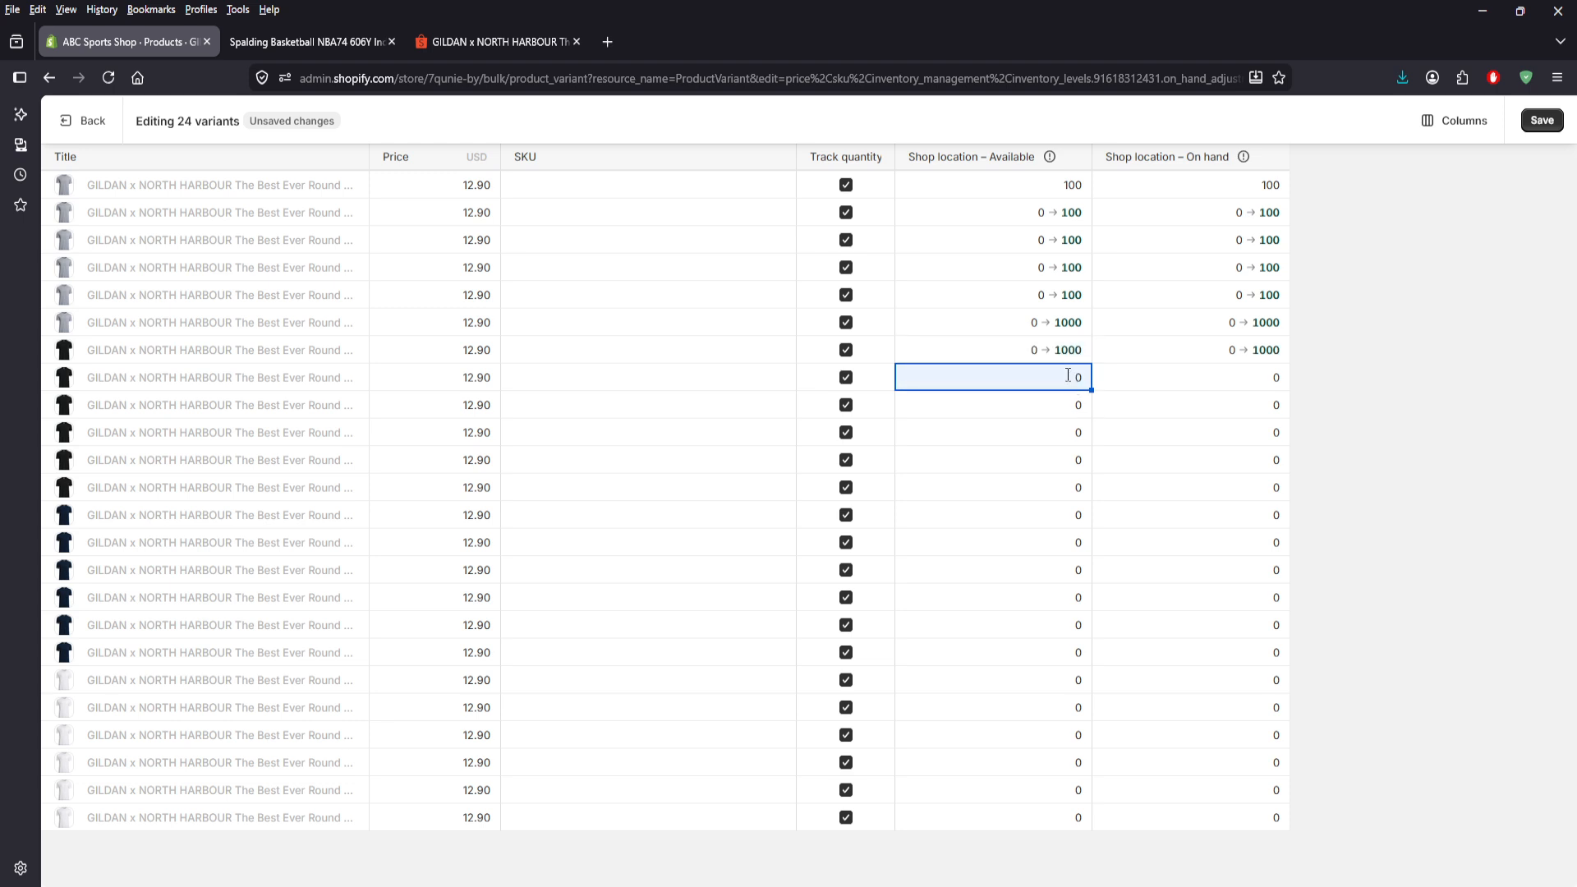
click(1069, 376)
text(100)
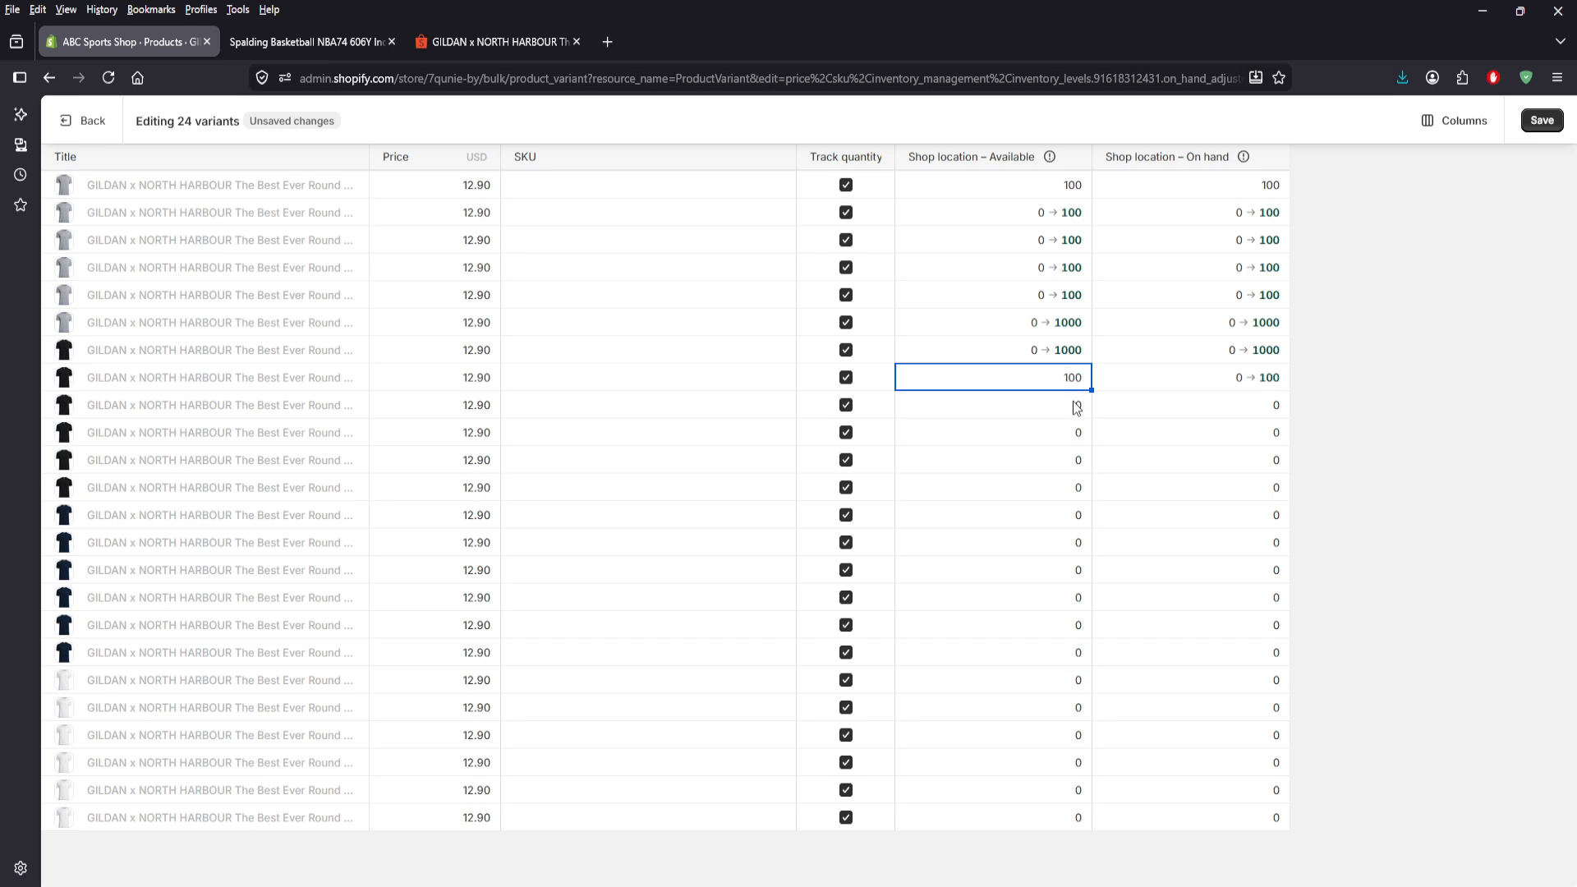
- Set the available quantity of the third, fifth and sixth black variants to 1000 each
click(1073, 401)
click(1067, 415)
text(1000)
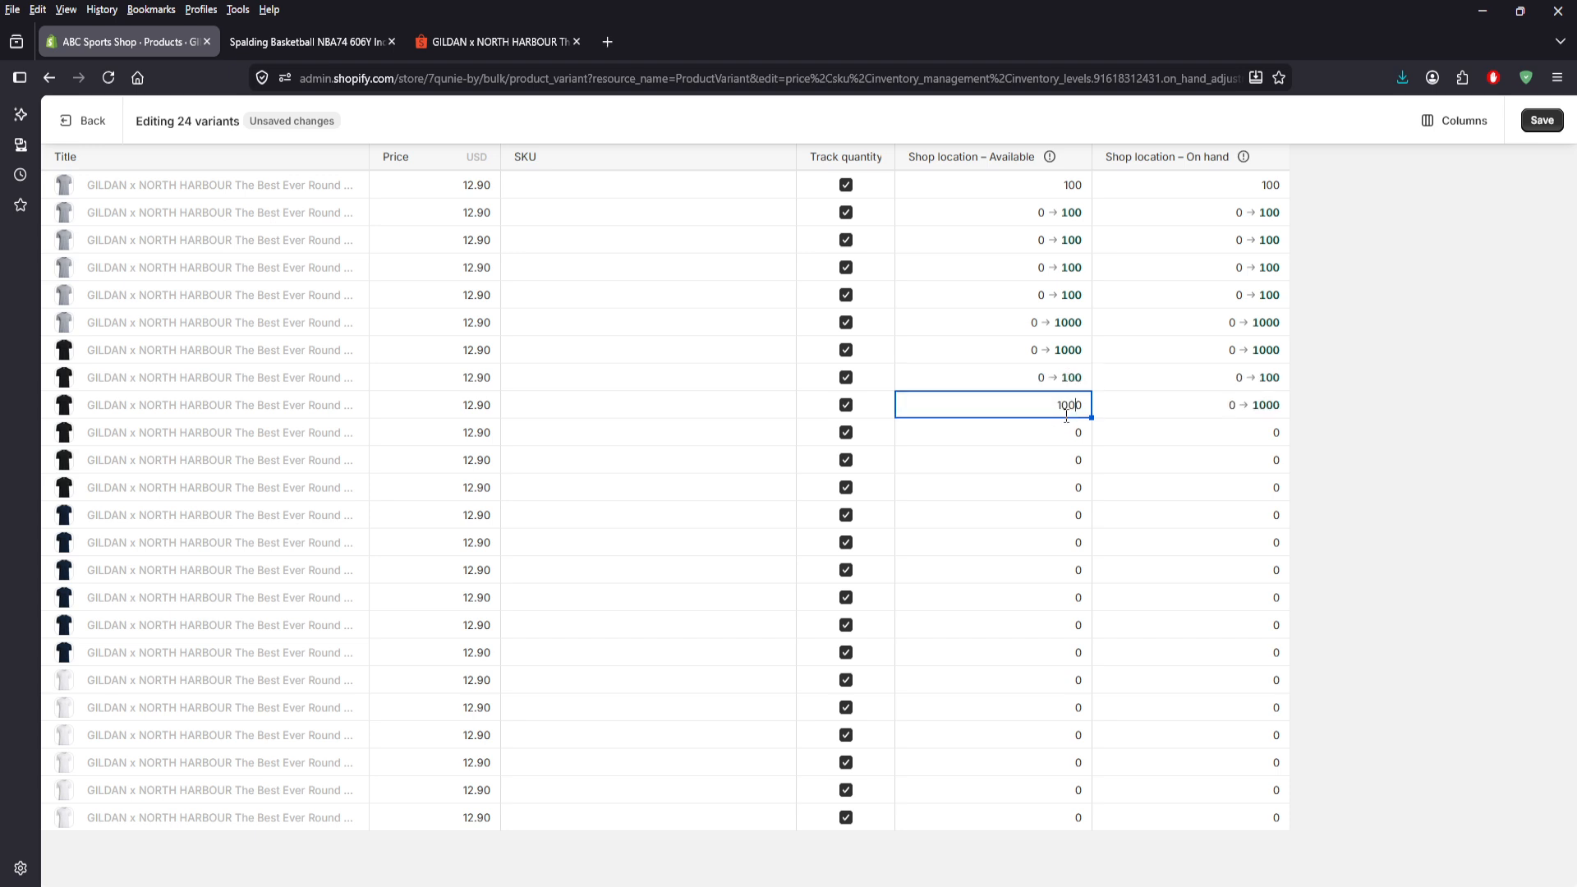
click(1078, 427)
click(1080, 436)
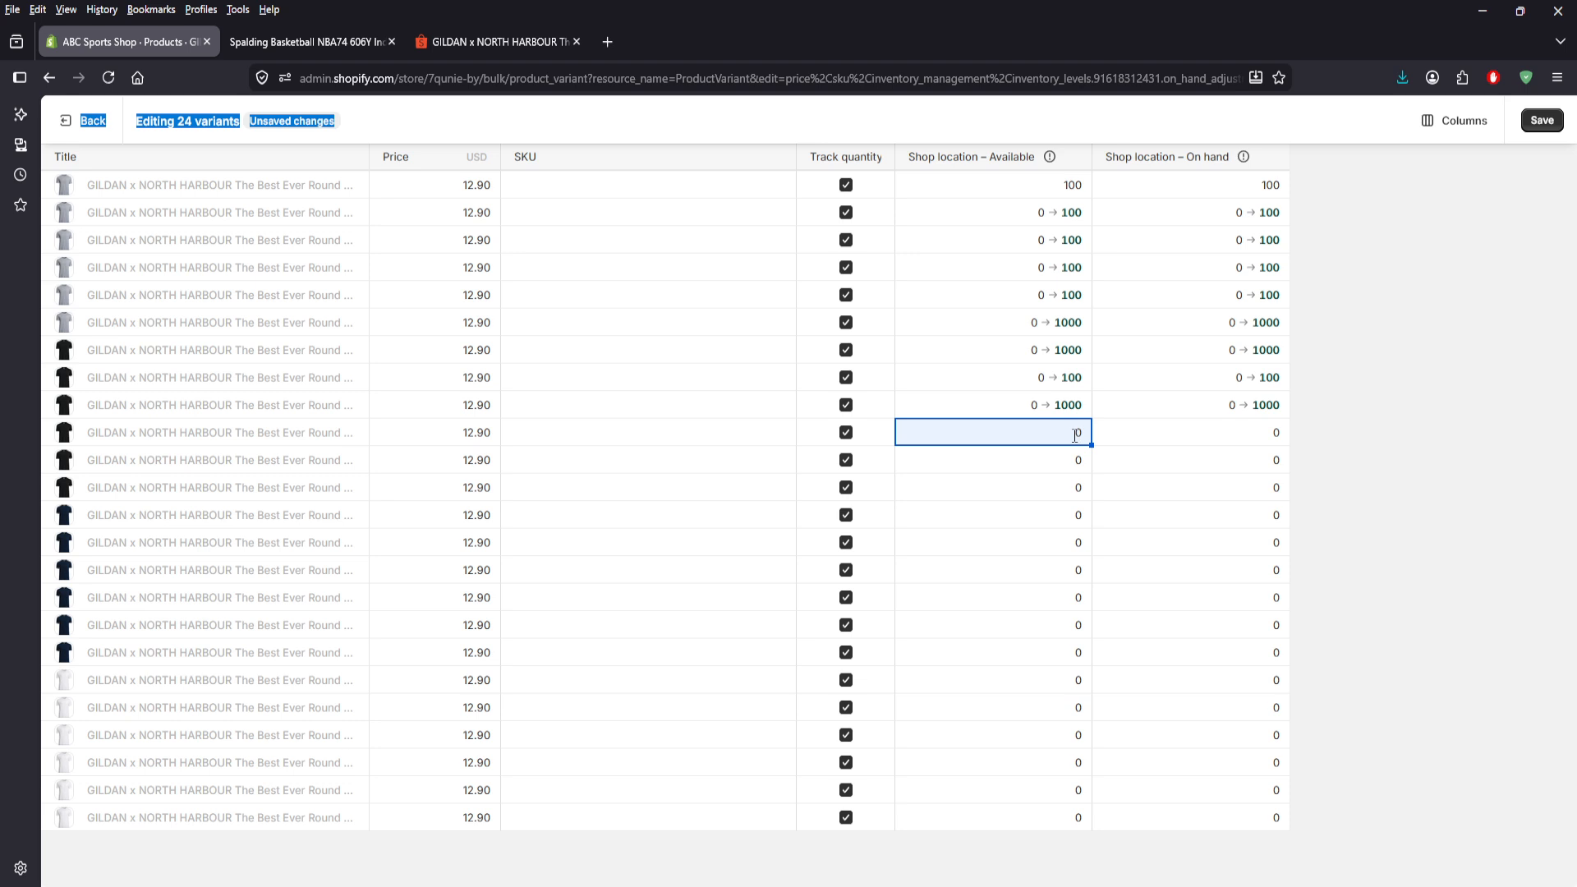
click(1072, 461)
click(1065, 458)
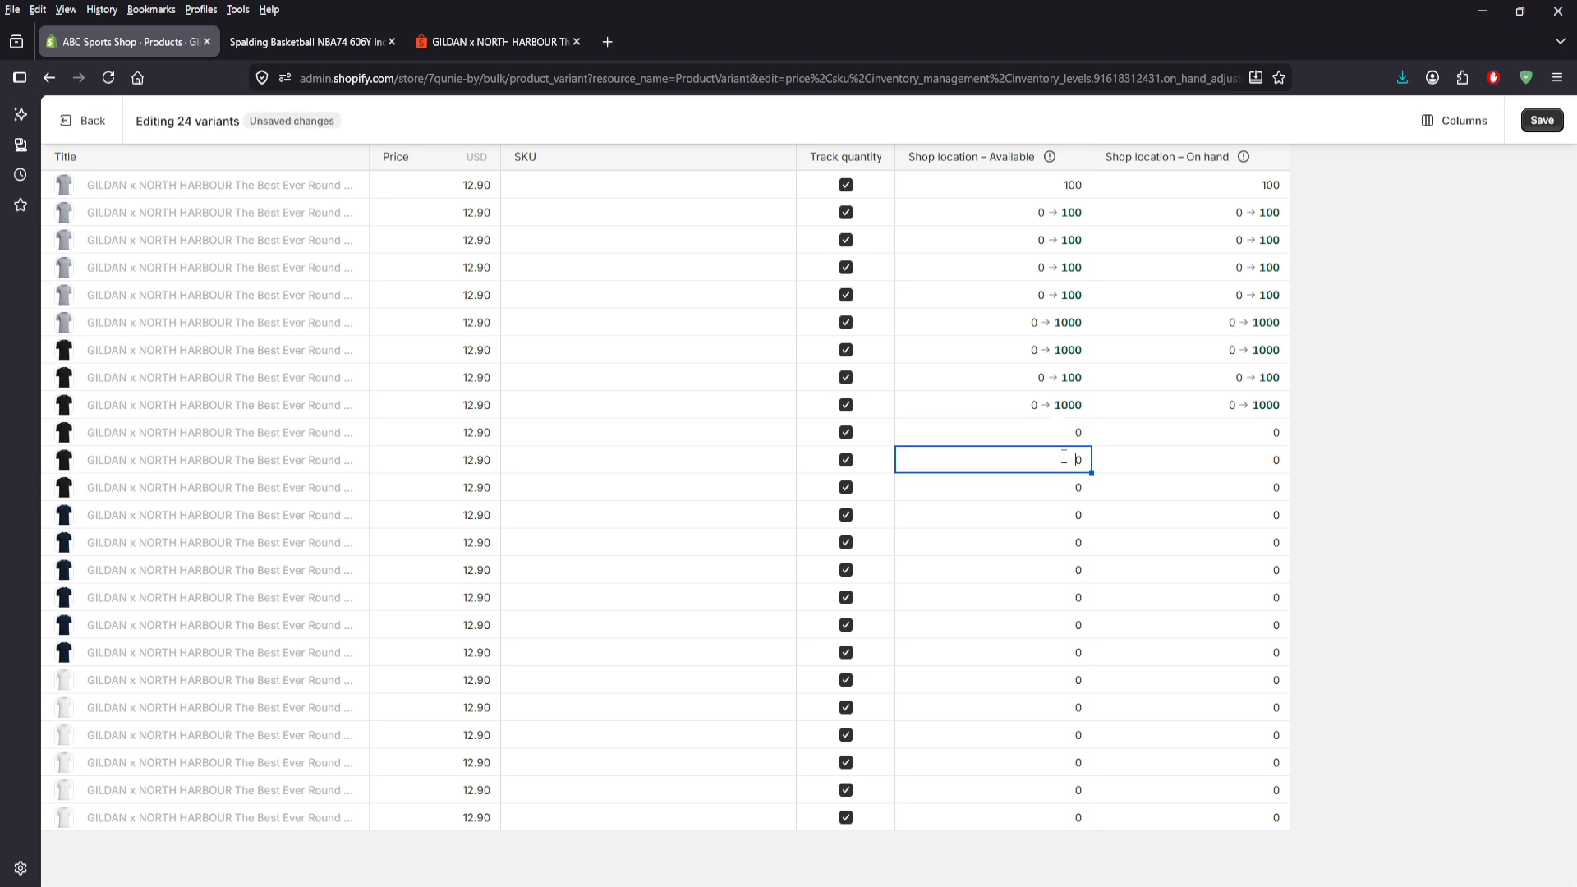
text(1000)
click(1070, 485)
click(1070, 496)
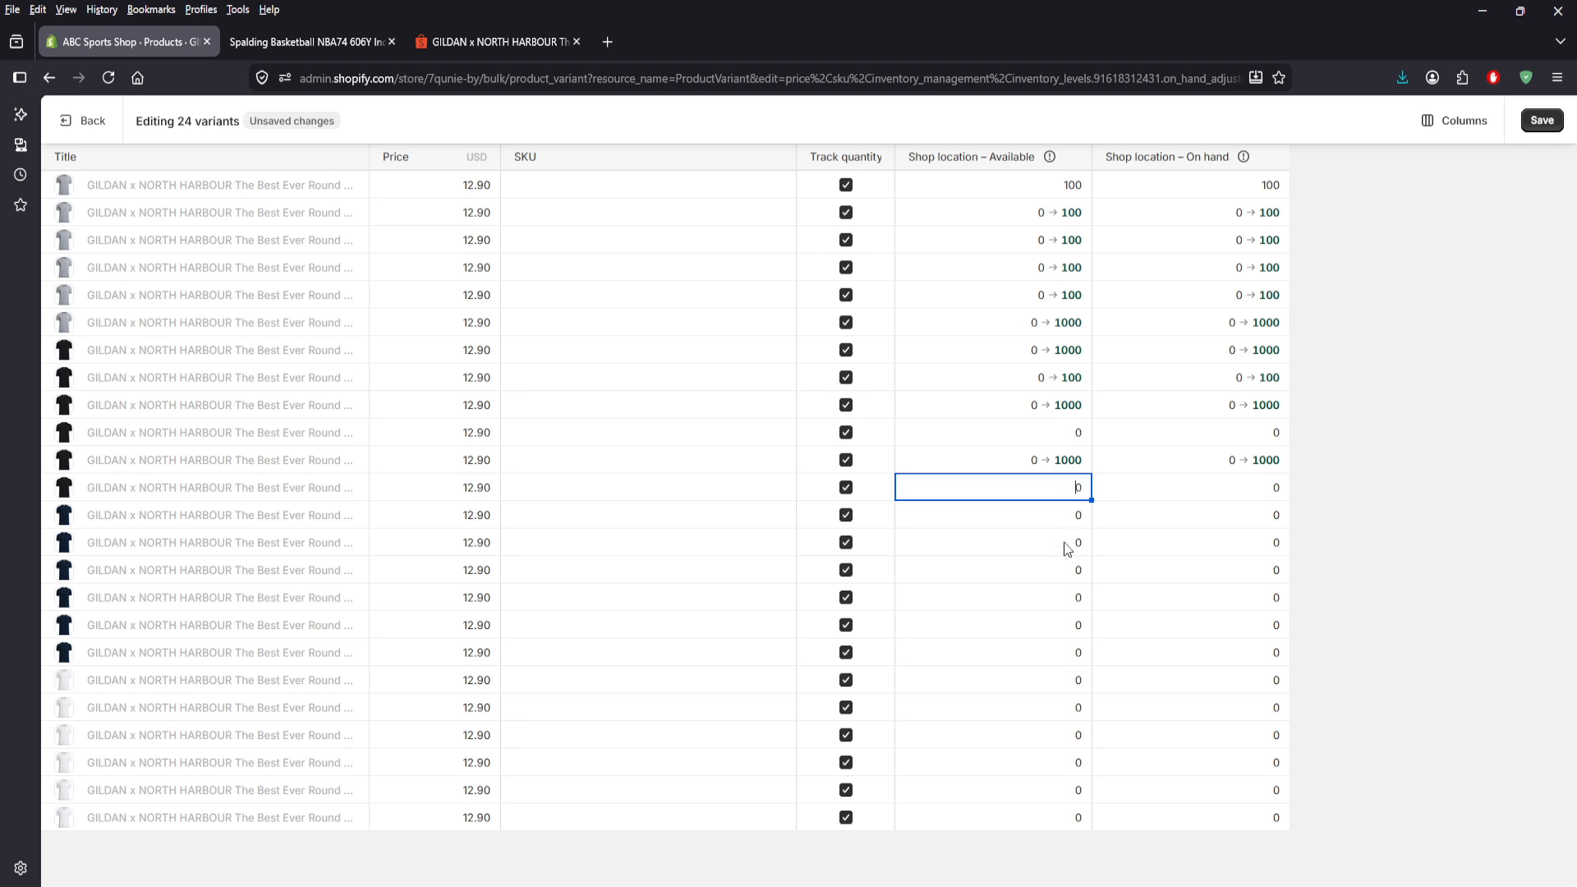
text(1000)
- Set the available quantity of the fifth and third navy variants to 1000 each
click(1058, 515)
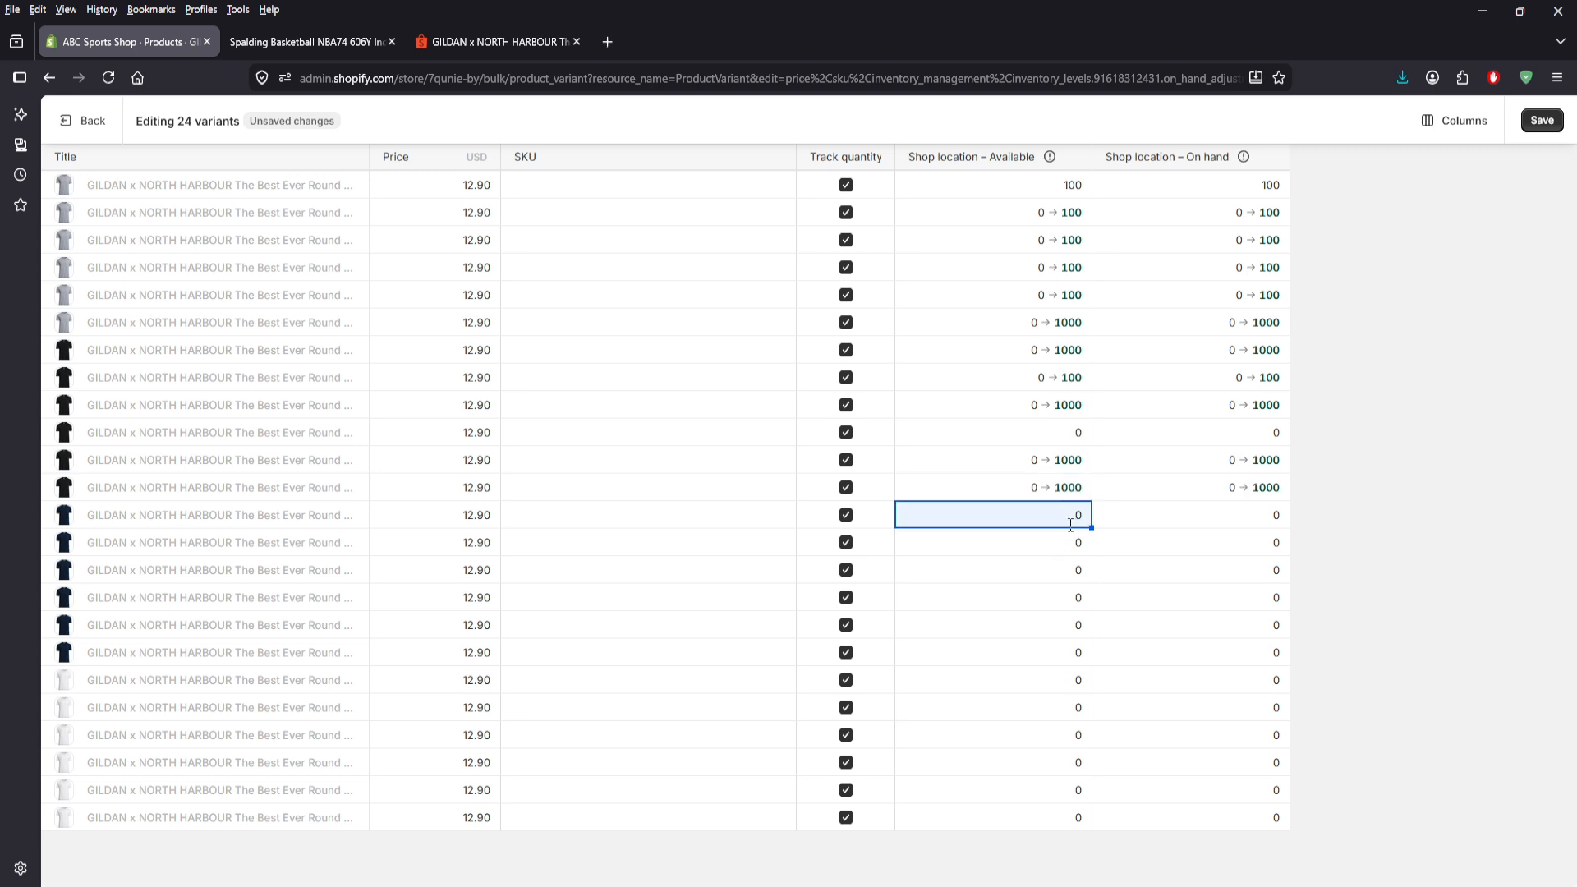
click(1068, 552)
click(1068, 616)
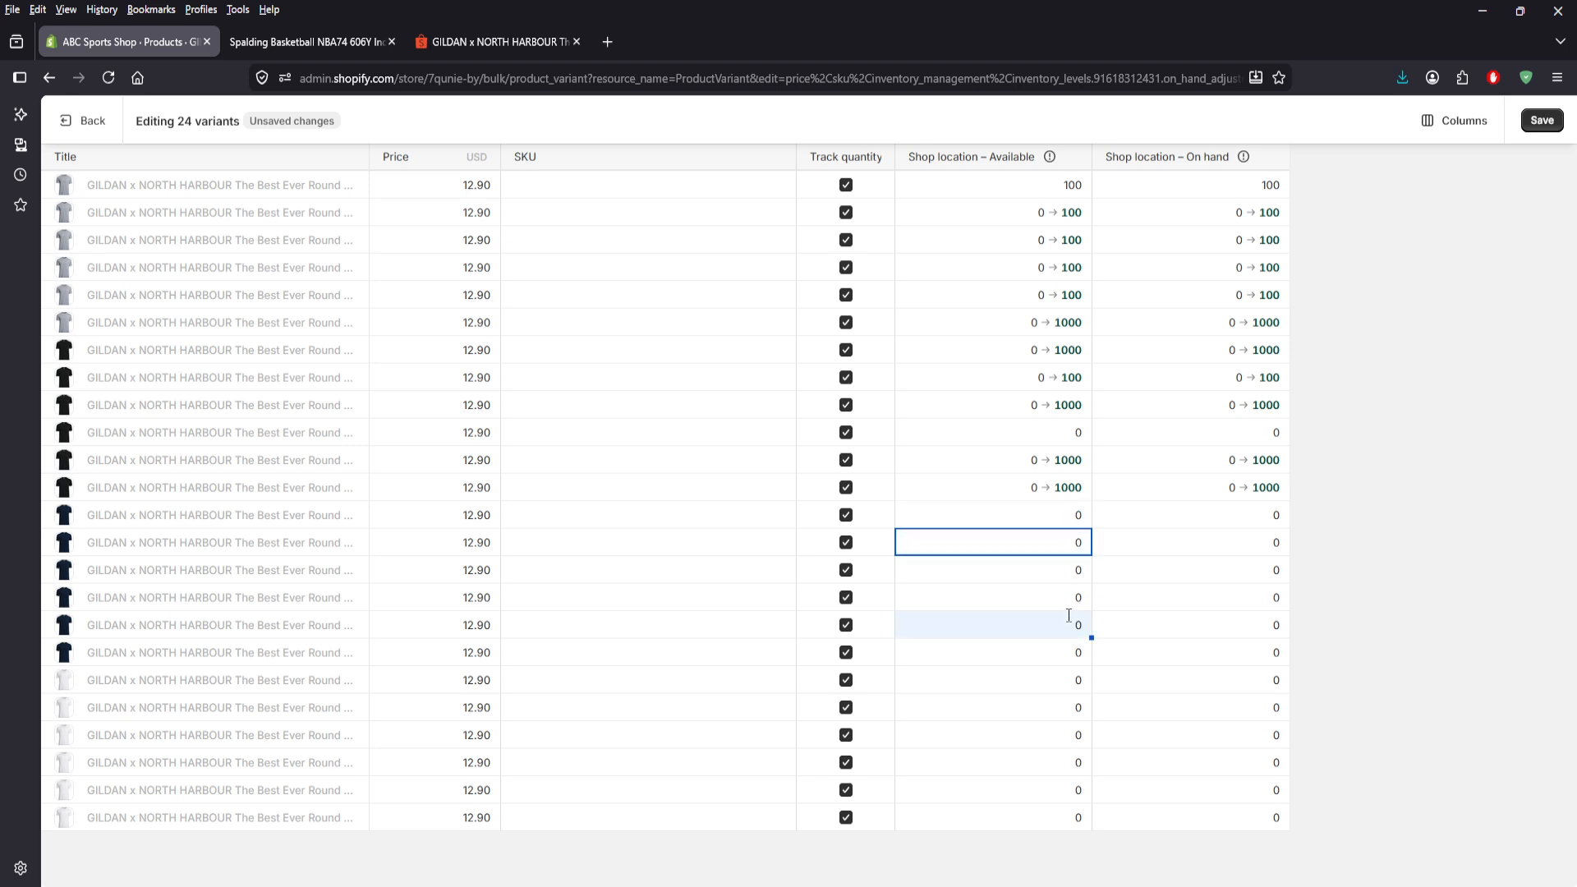
click(1077, 622)
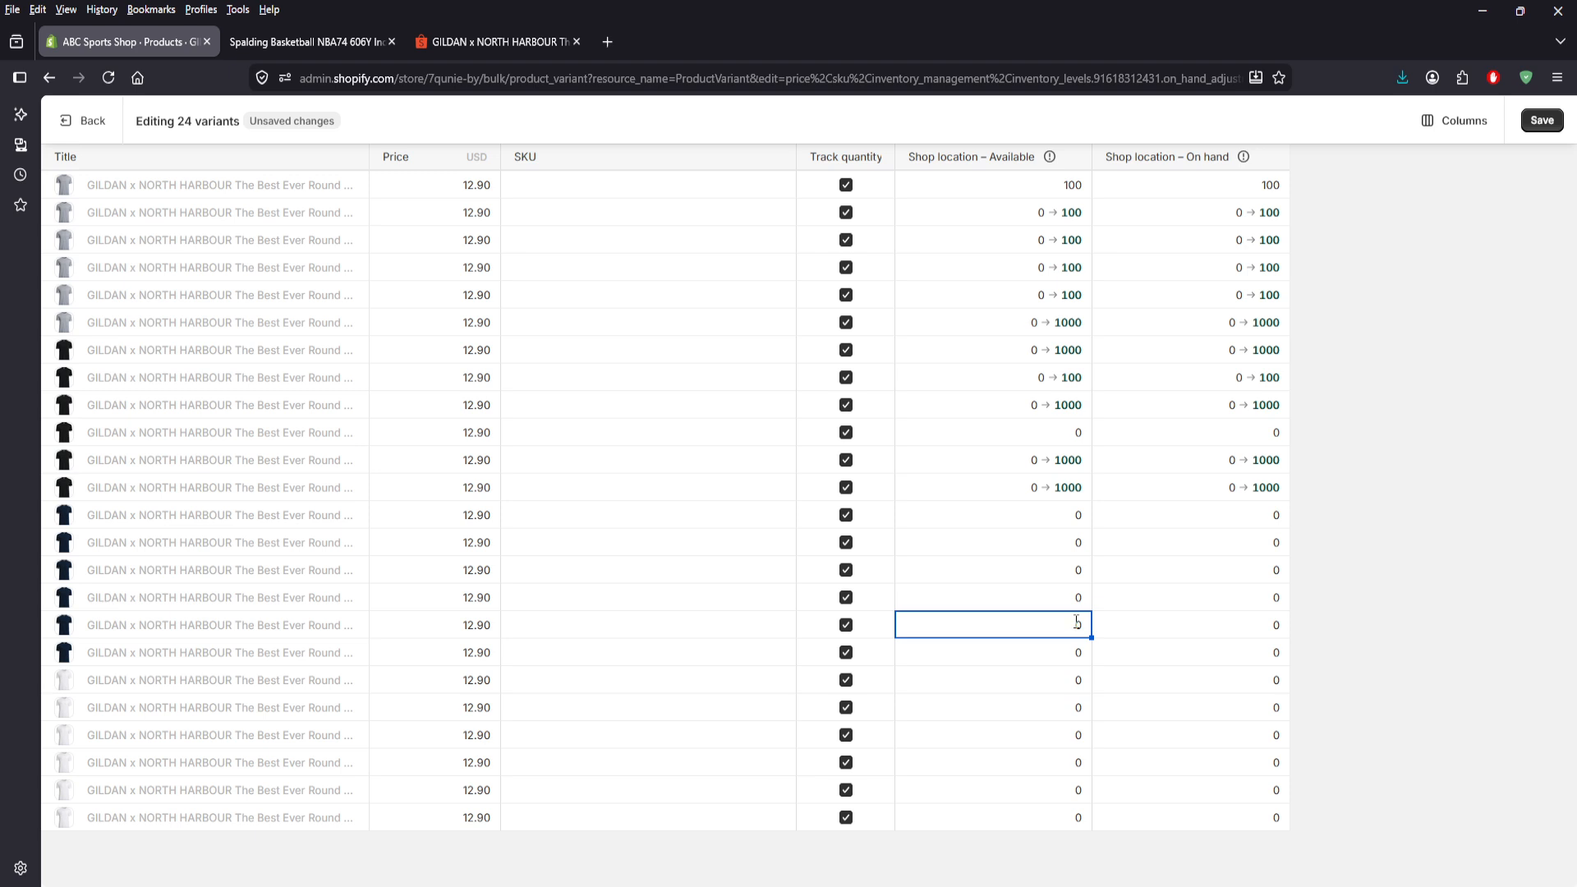
text(1000)
click(1064, 573)
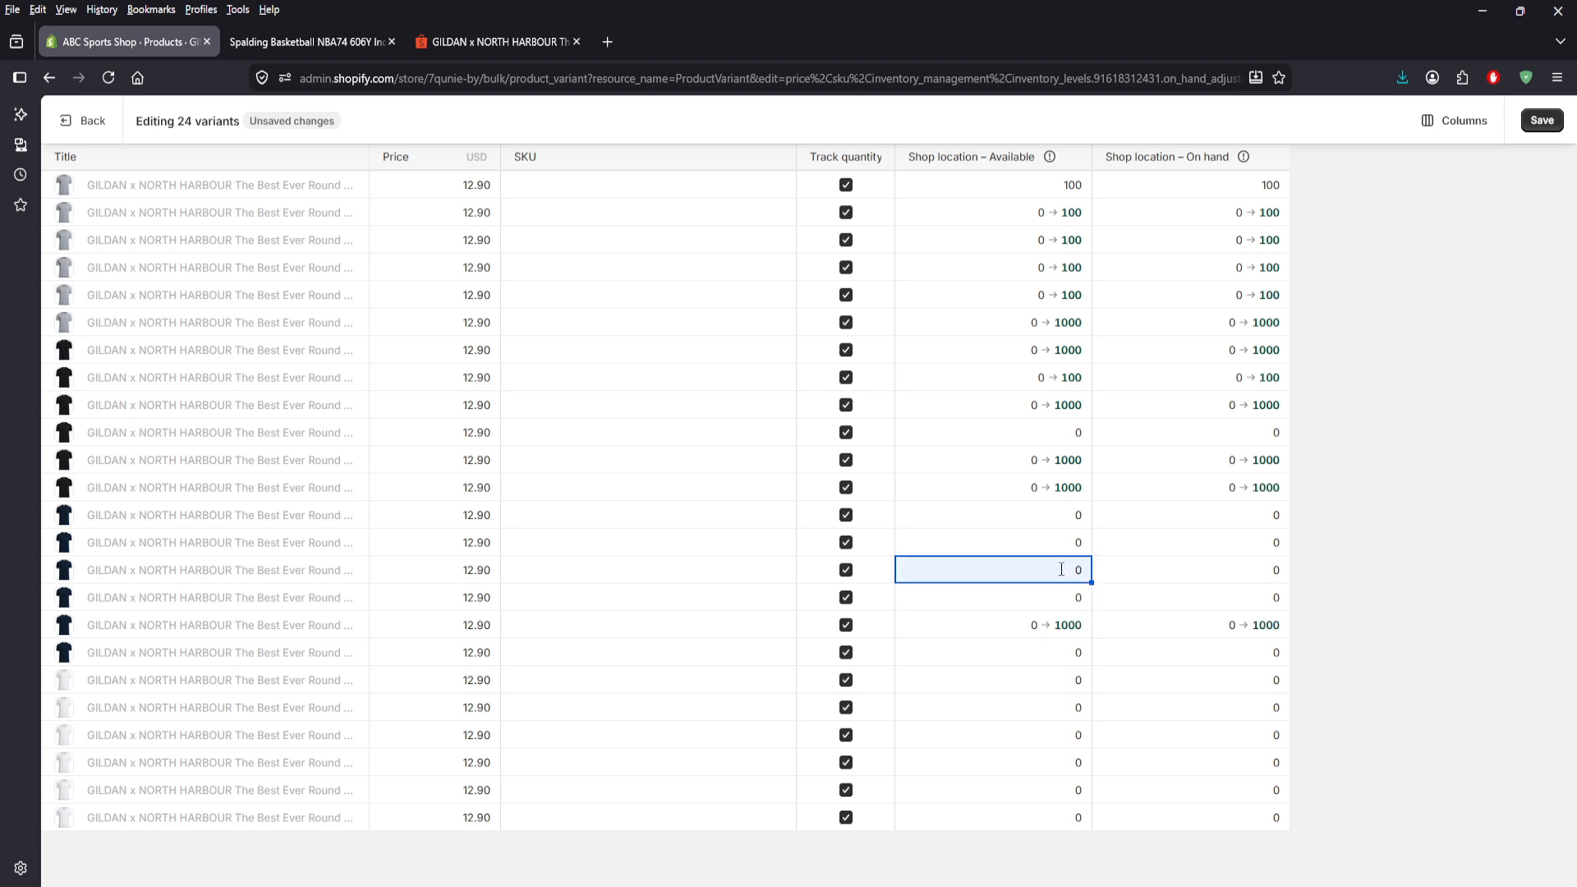
click(1062, 569)
text(1000)
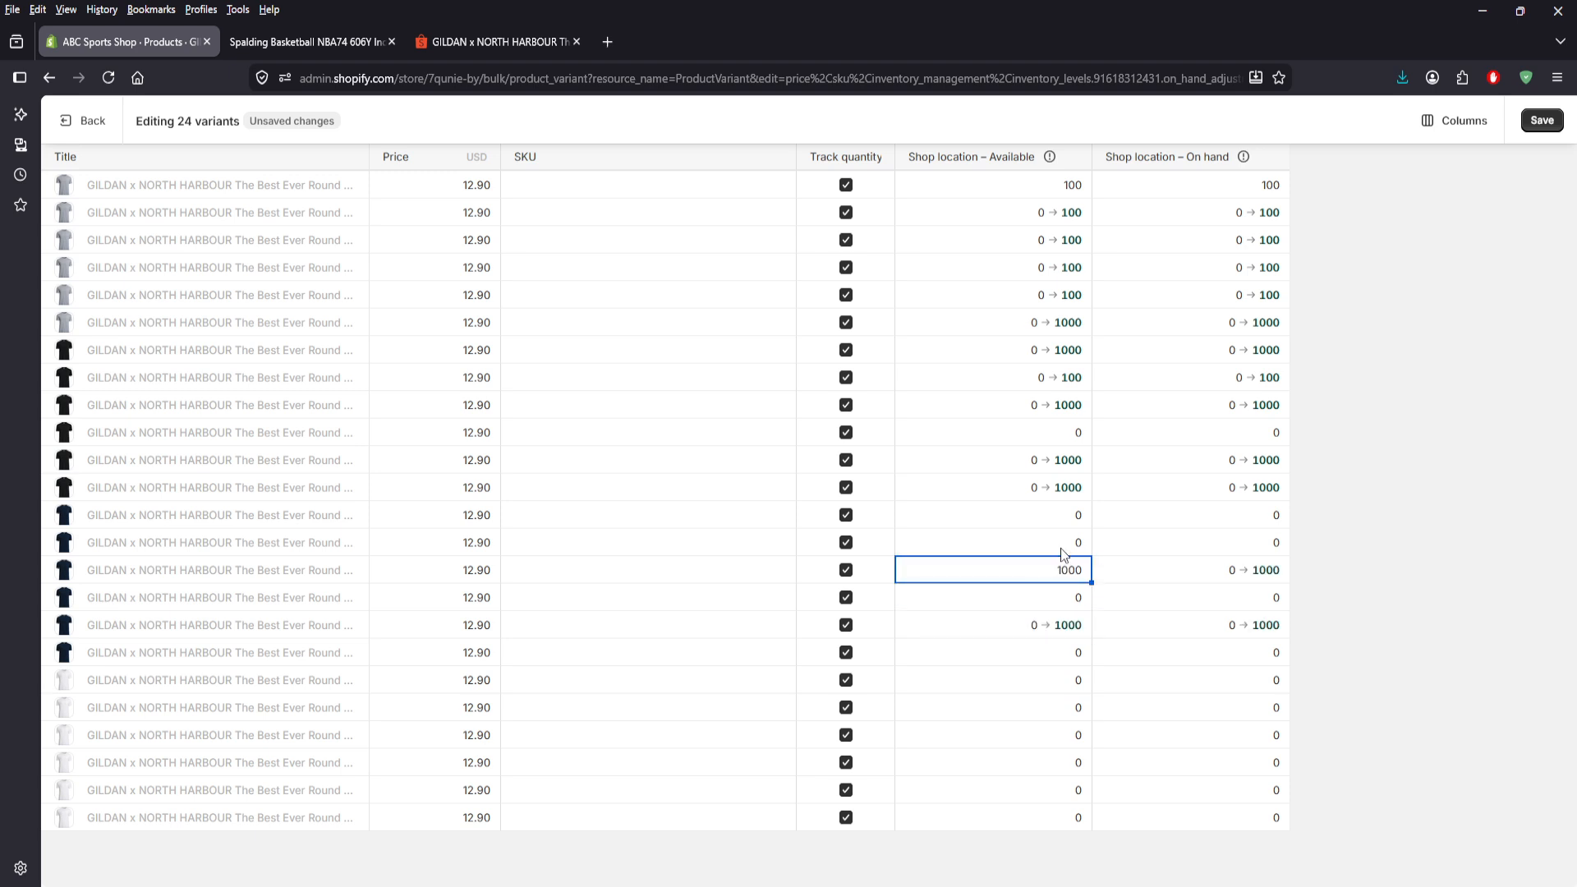
- Set the available quantity to 50 for the first two navy variants and 20 for the fourth black variant
click(1063, 541)
click(1063, 542)
text(50)
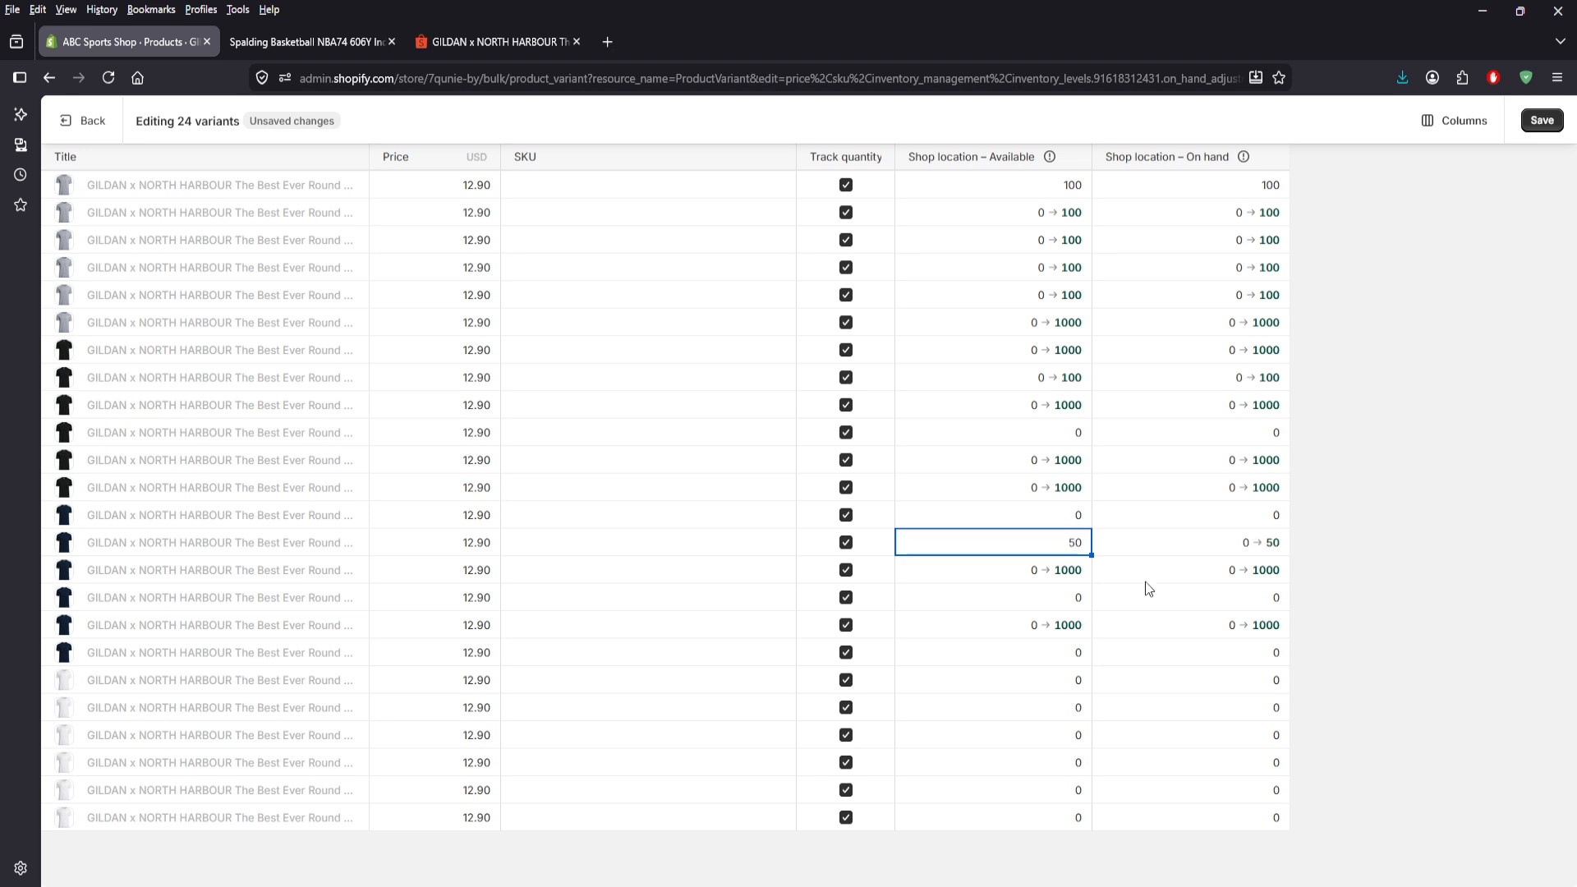
click(1063, 524)
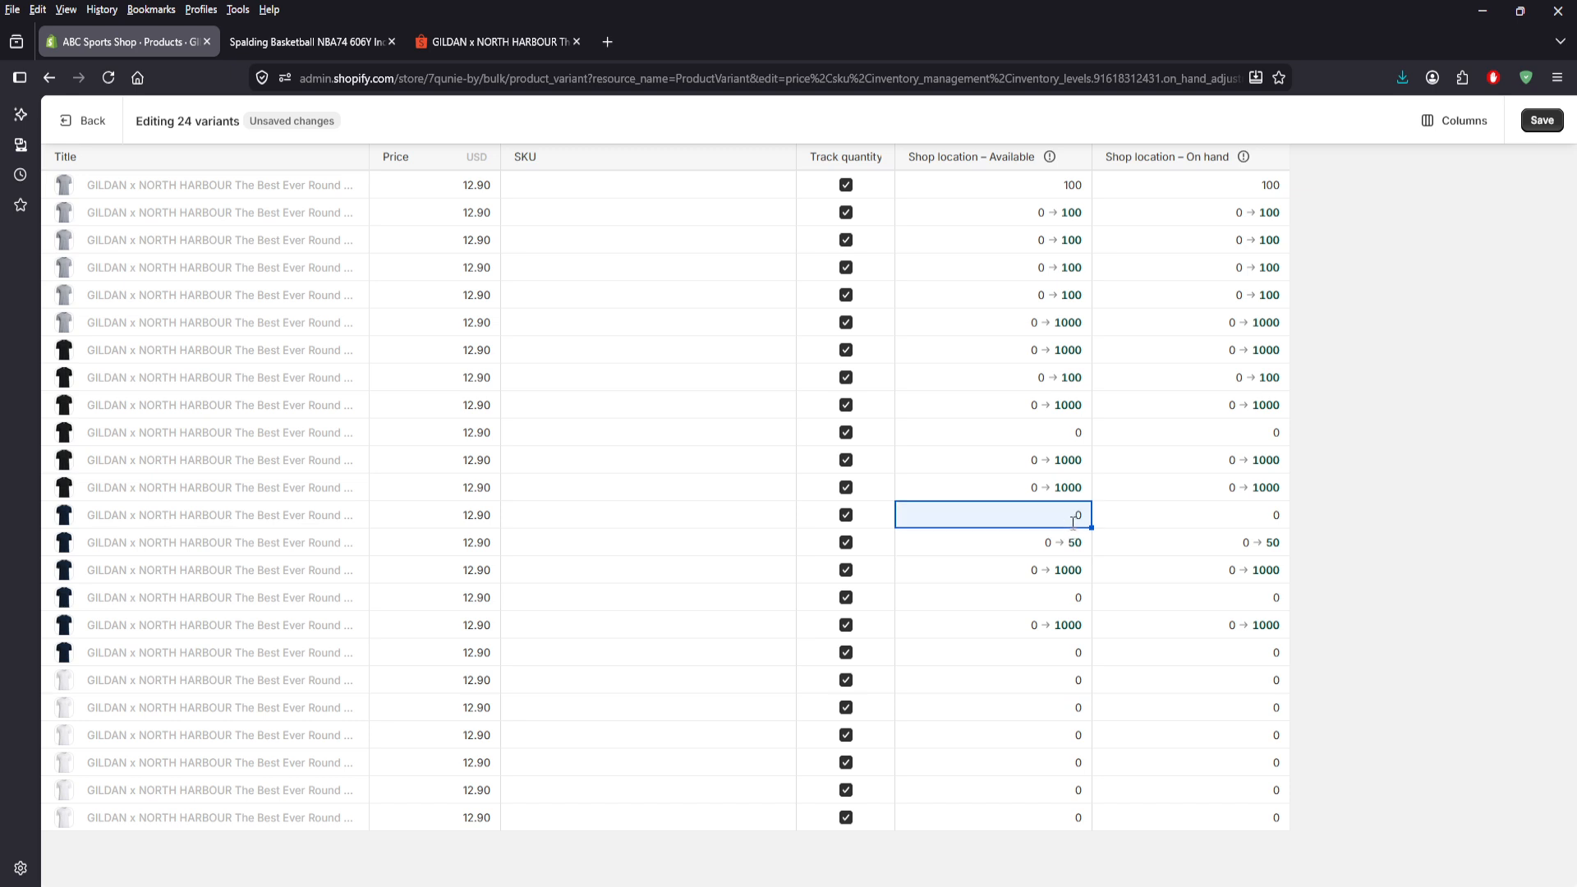
click(1074, 520)
text(50)
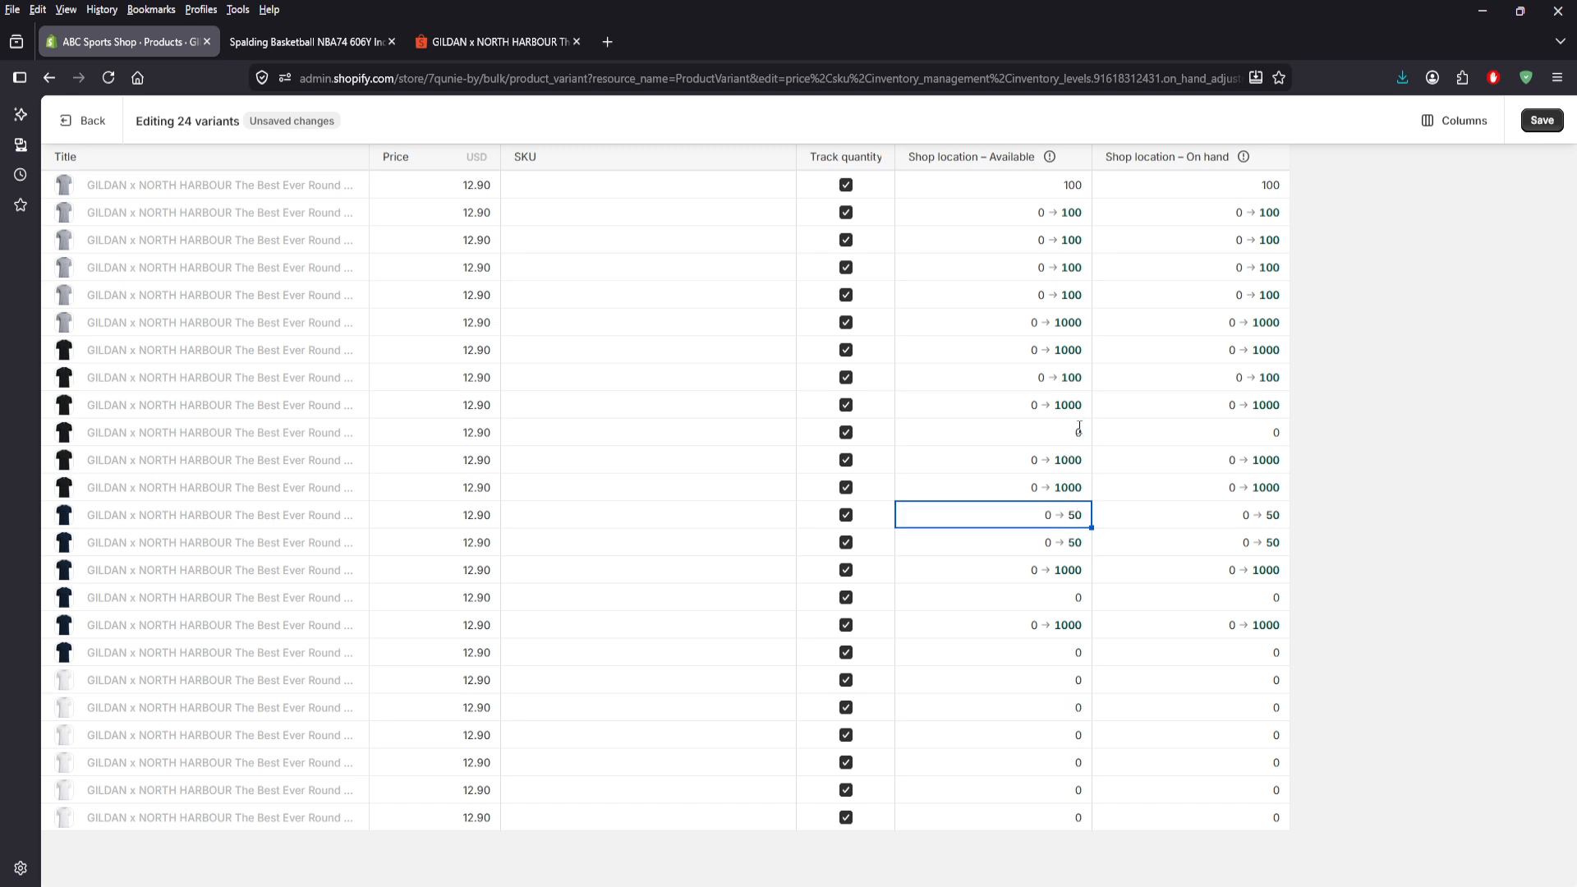
click(1070, 435)
text(20)
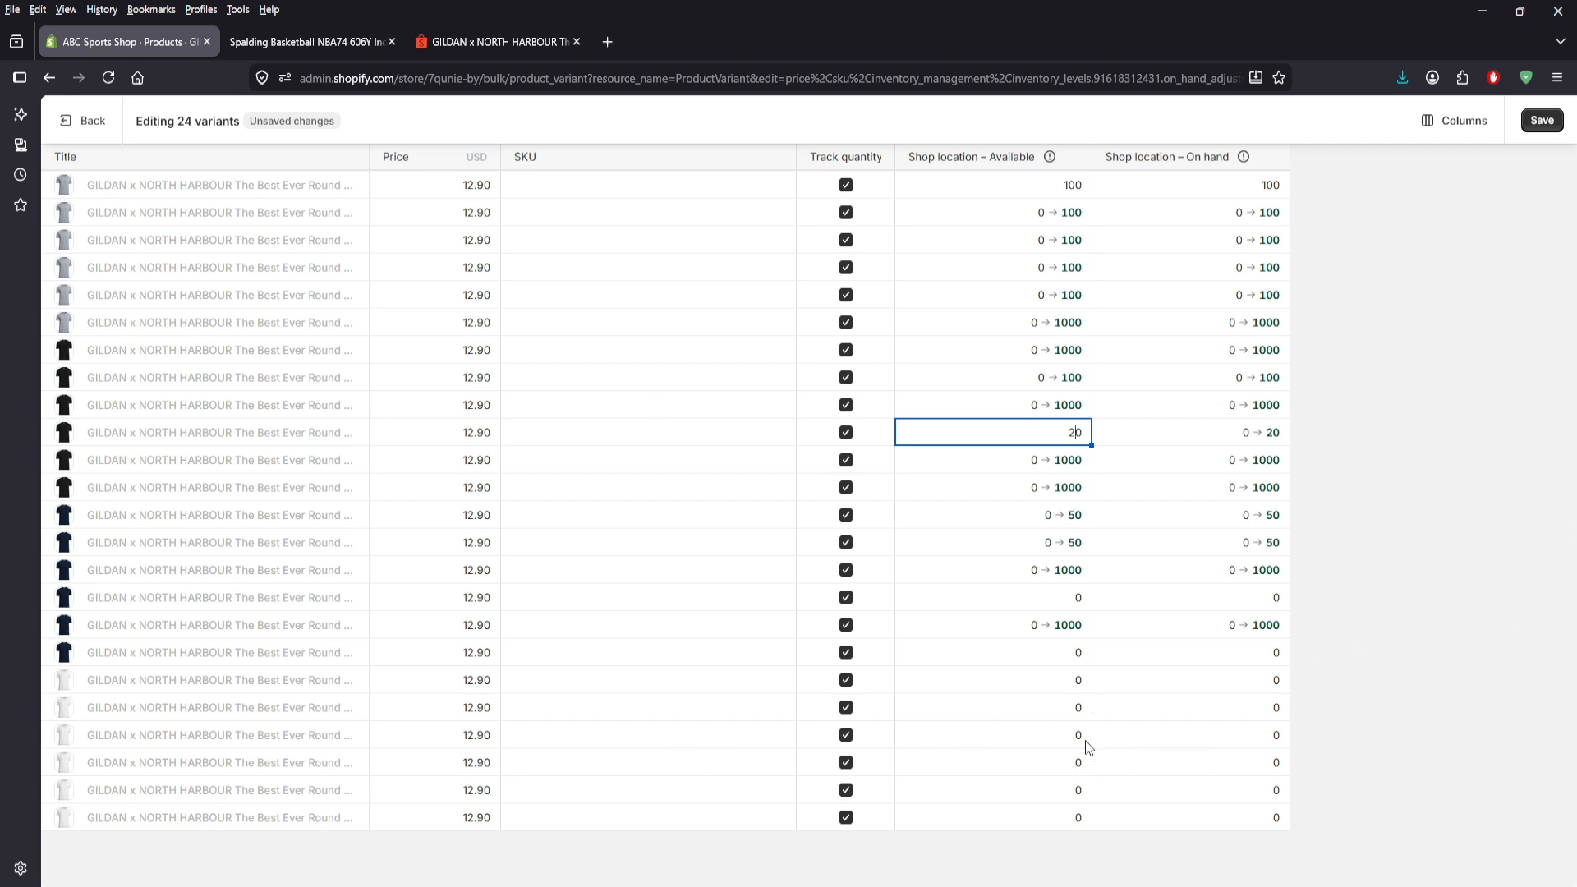
- Set the available quantity to 200 for the second white variant and 10 for the last navy variant
click(1056, 718)
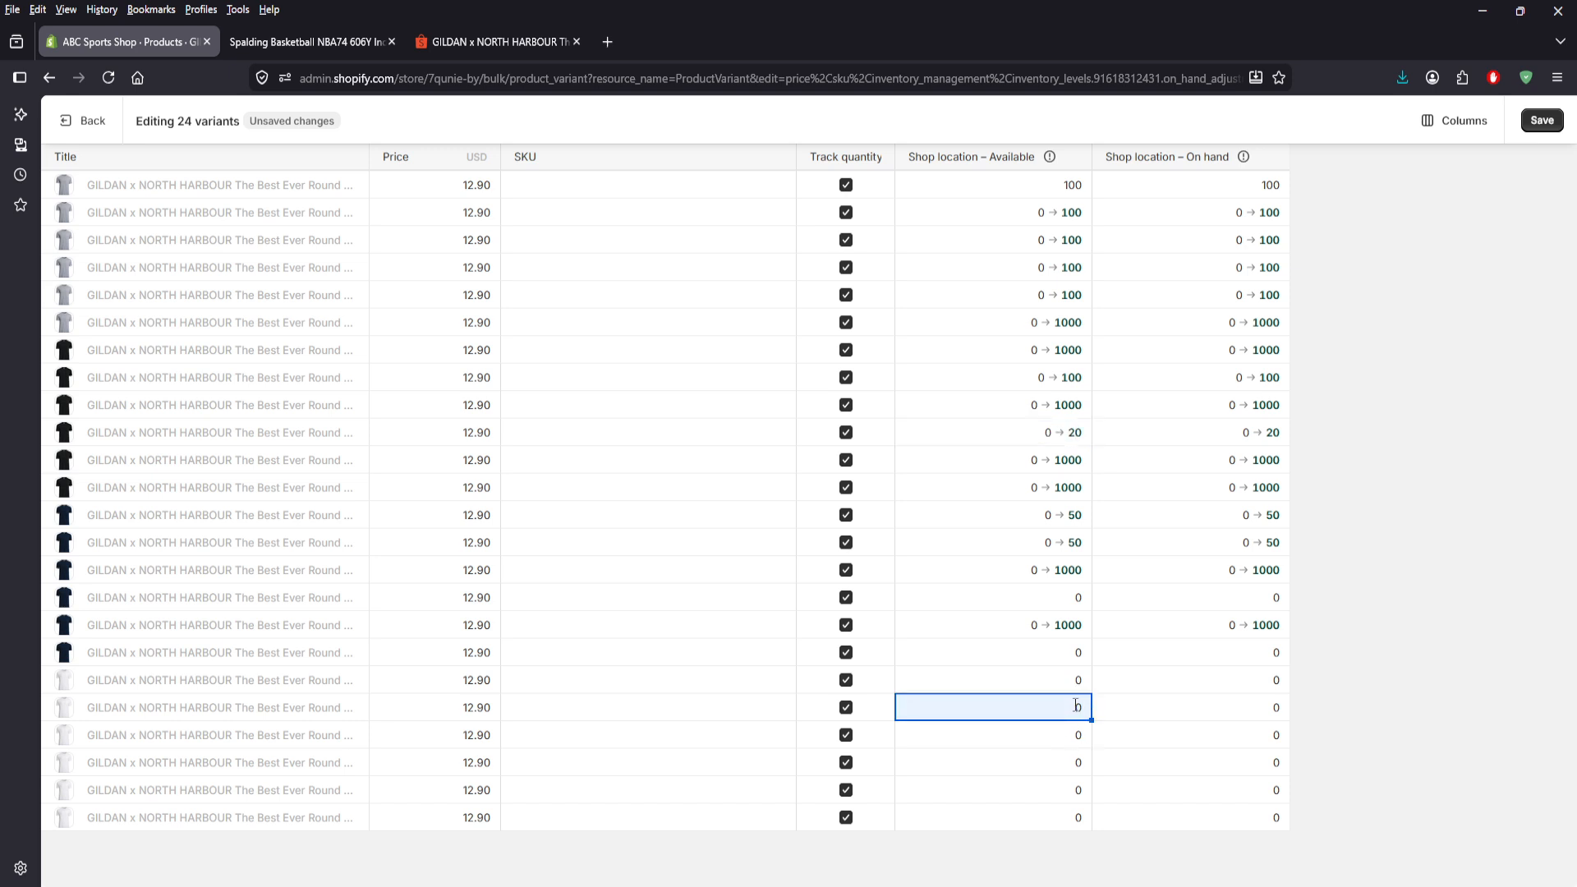
click(1074, 705)
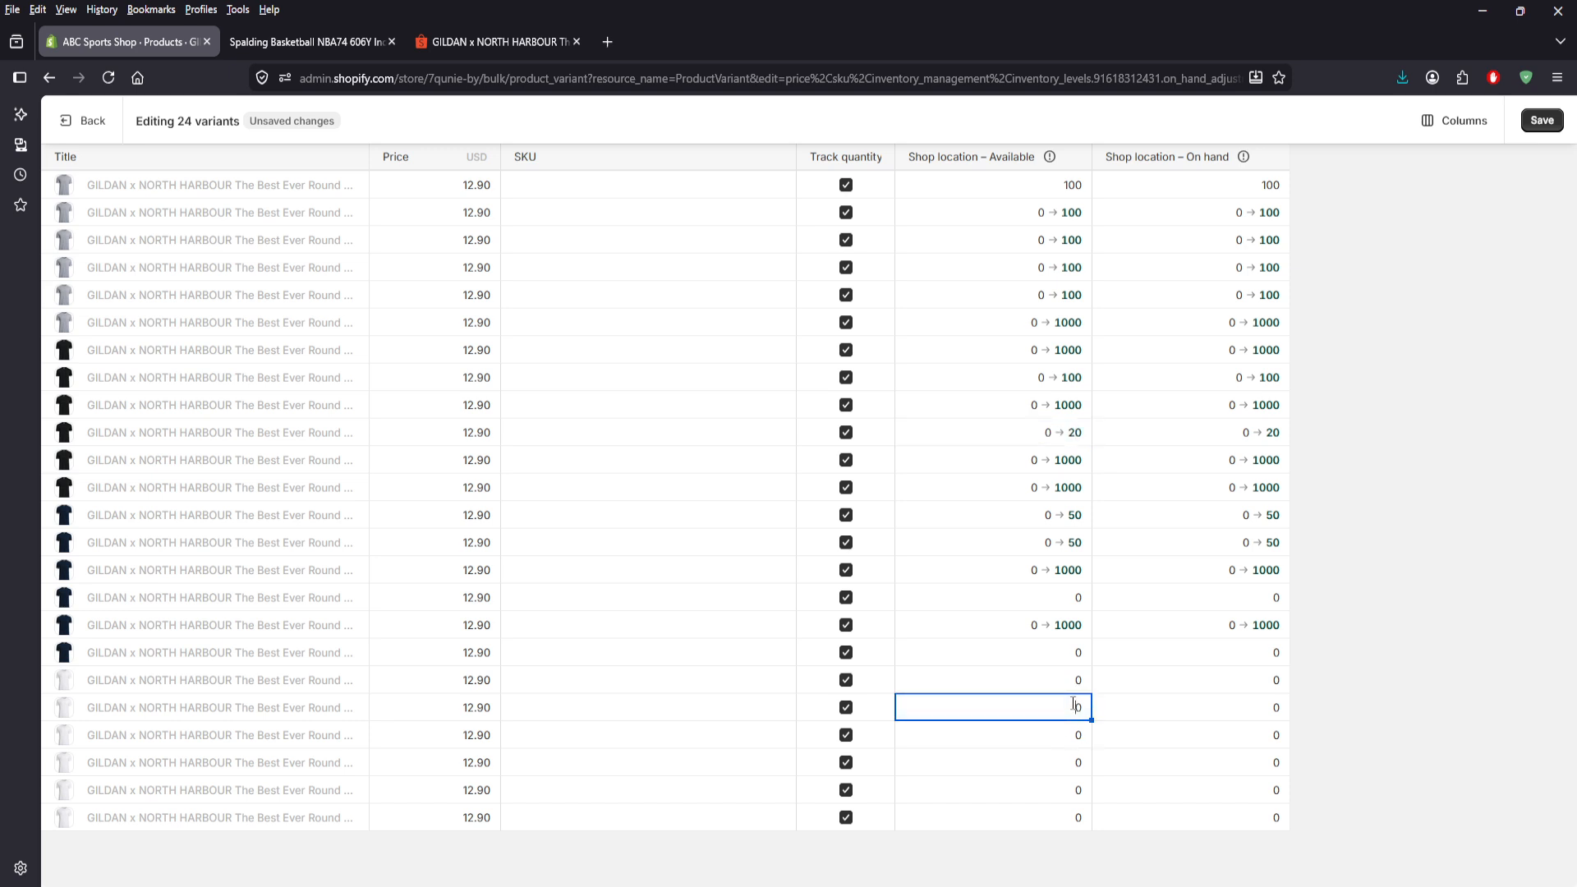
text(200)
click(1077, 654)
click(1077, 653)
text(1)
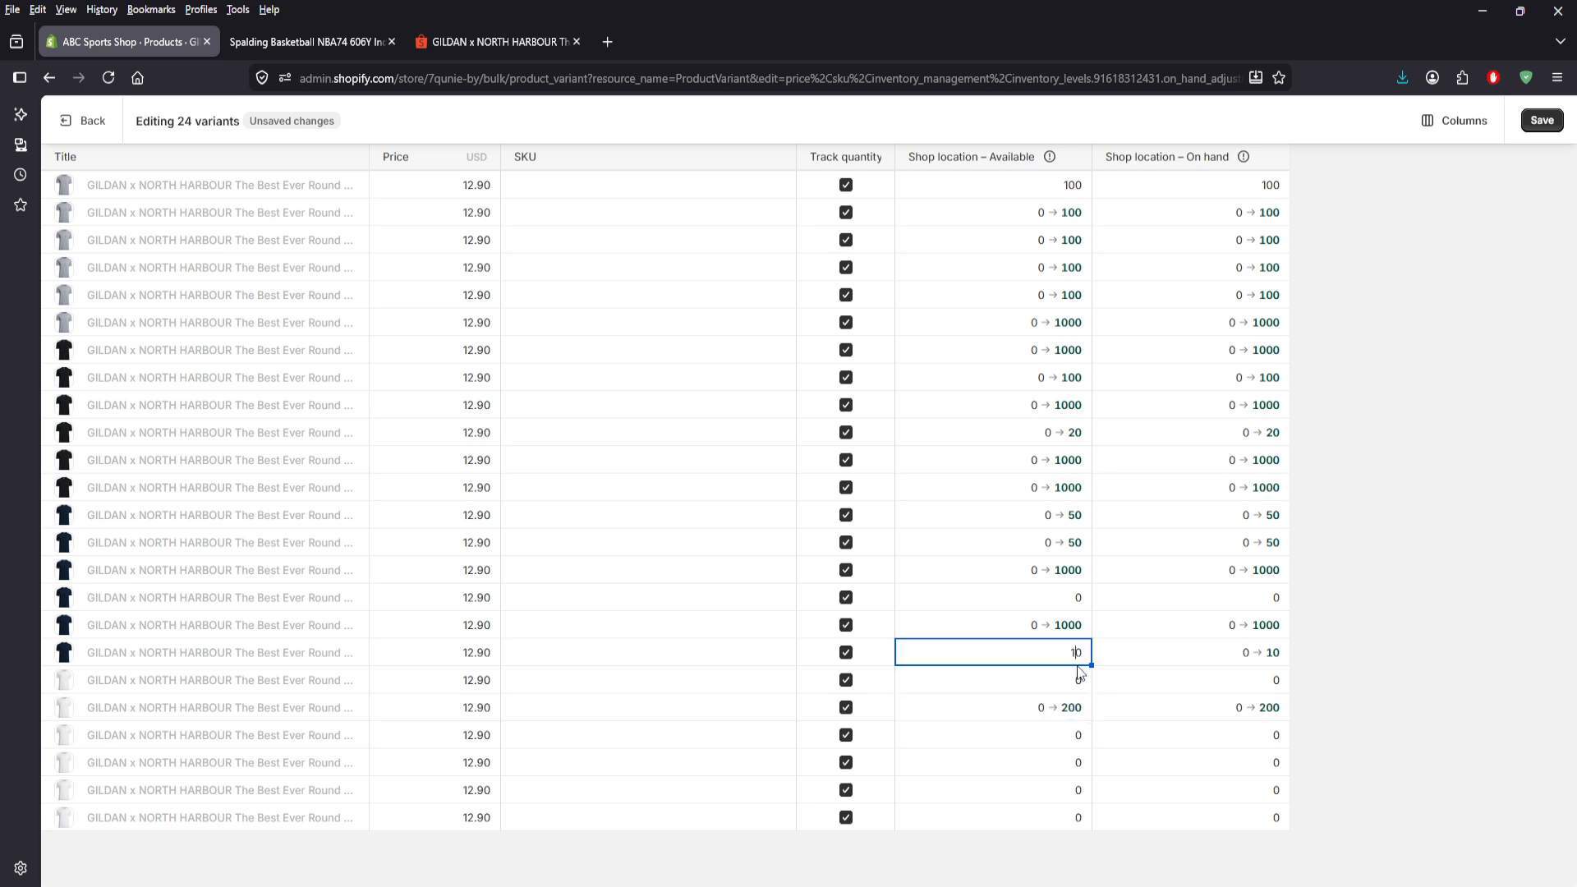
- Set the available quantity of the fifth white variant to 20 and save the bulk changes
click(1063, 680)
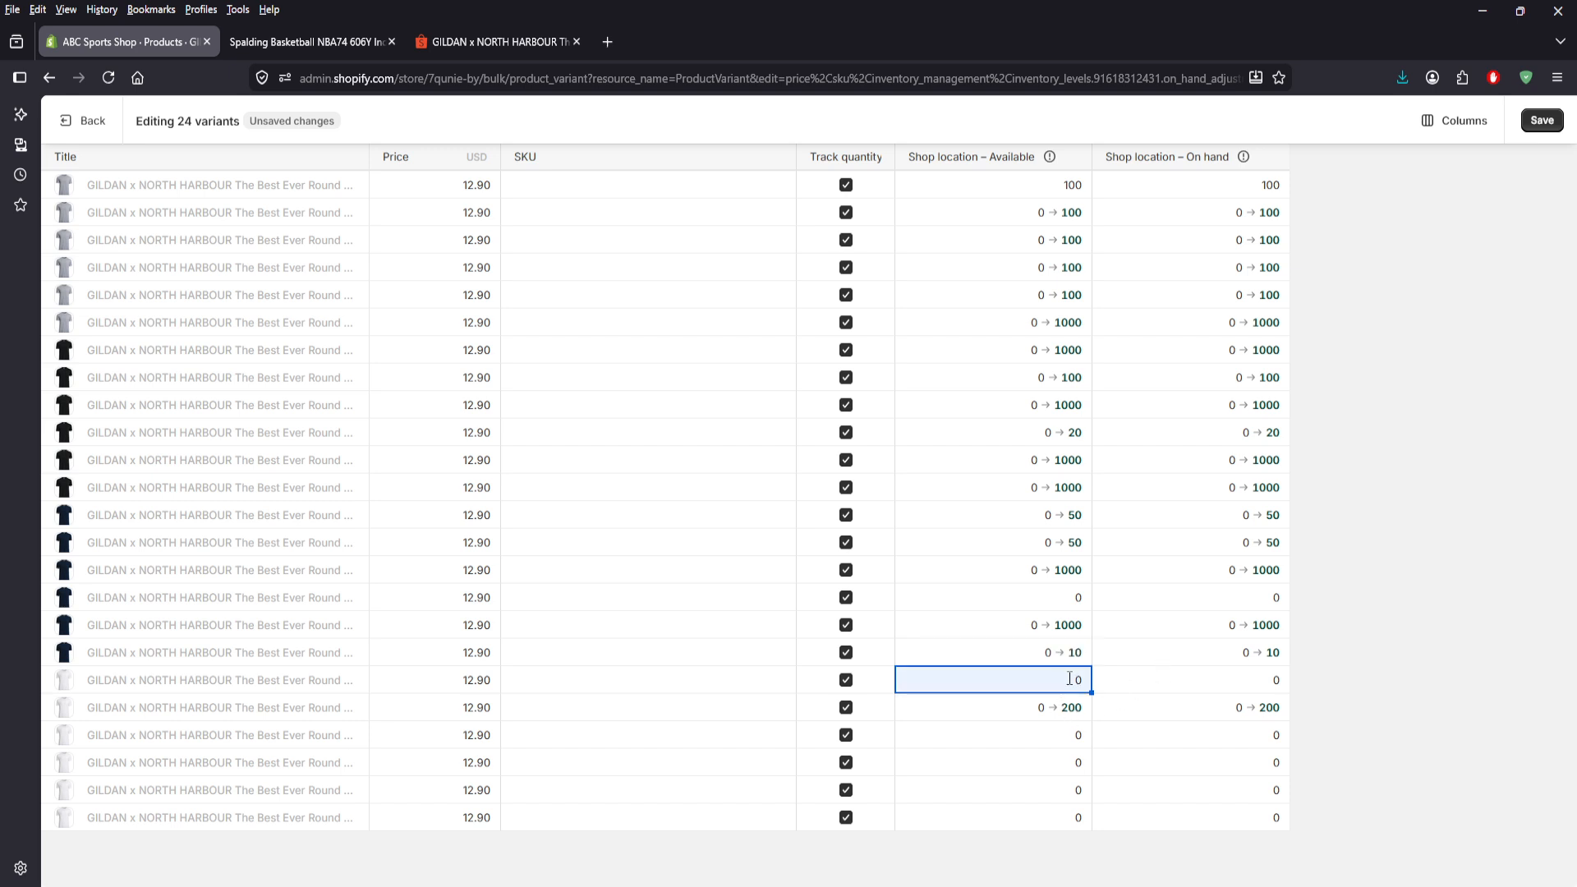
click(1074, 739)
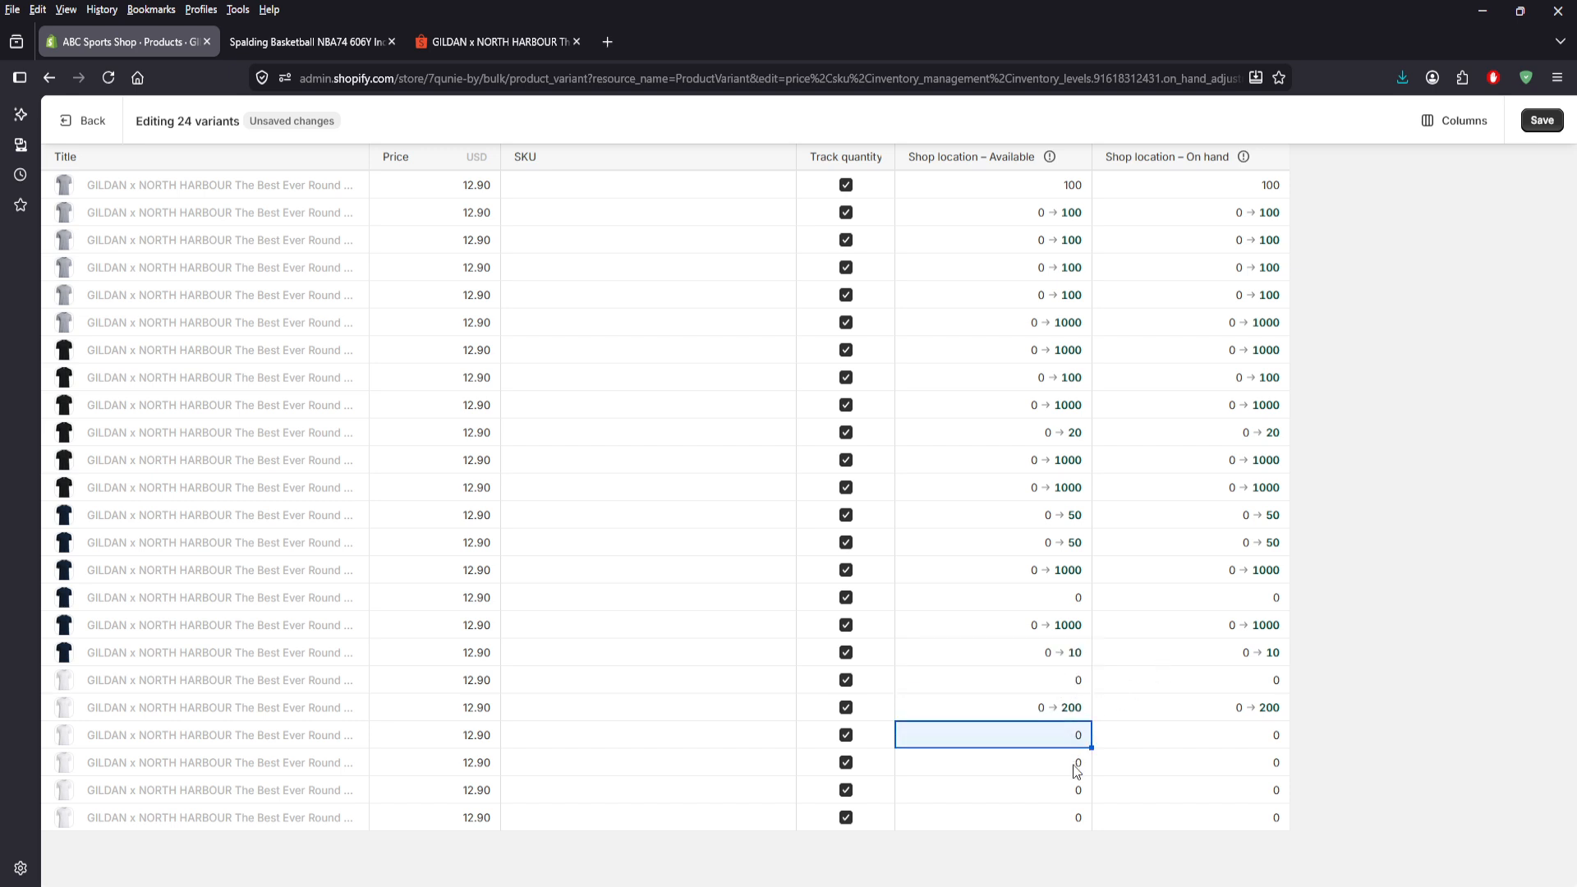
click(1073, 787)
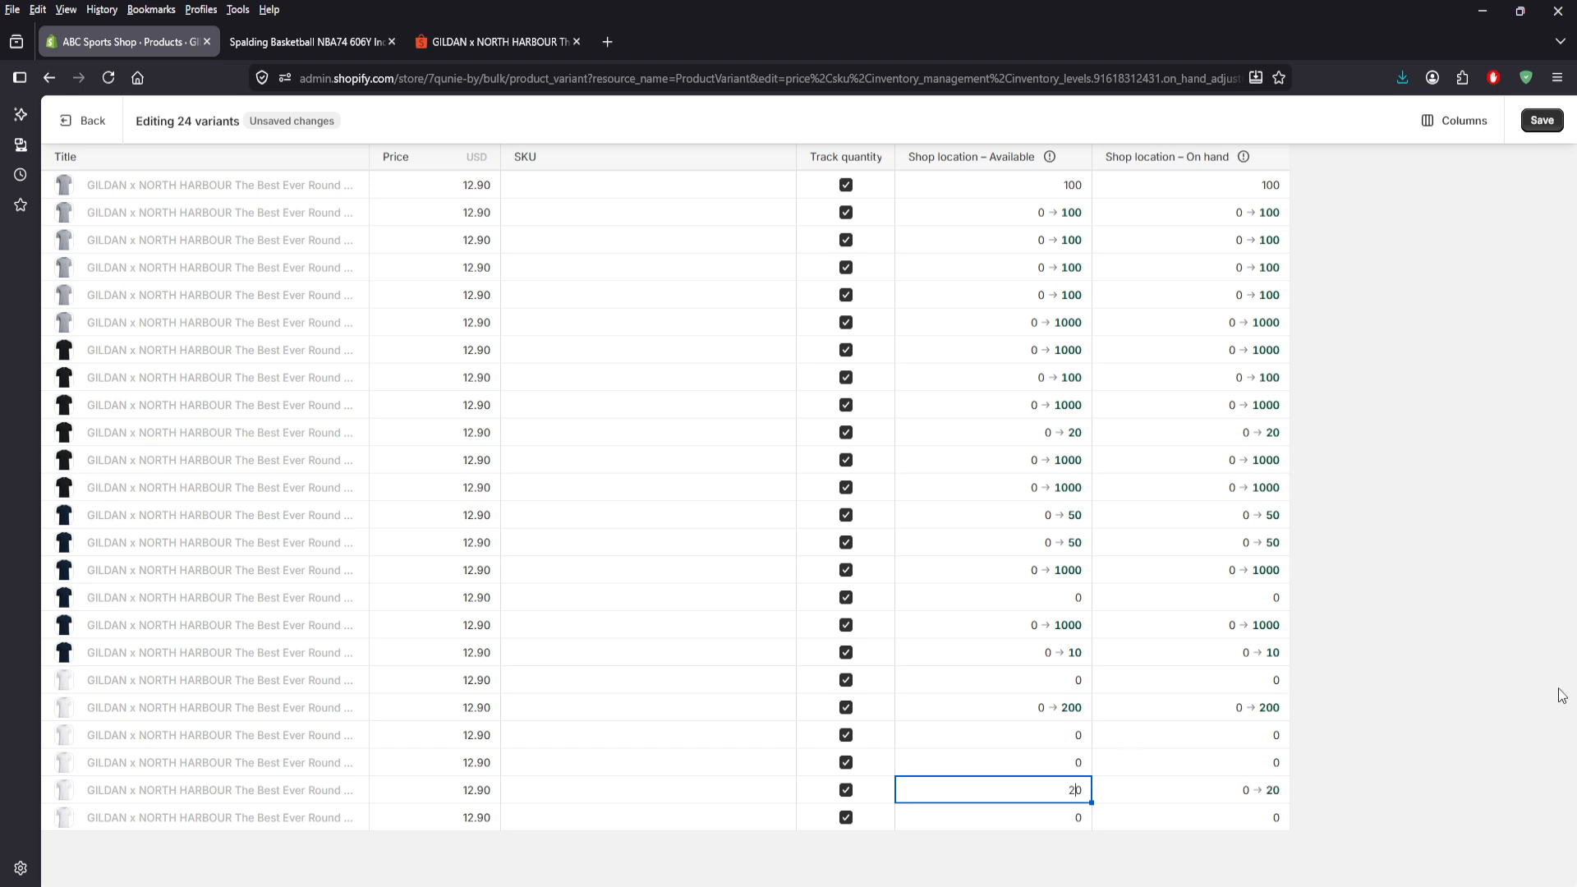
click(1523, 531)
click(1550, 125)
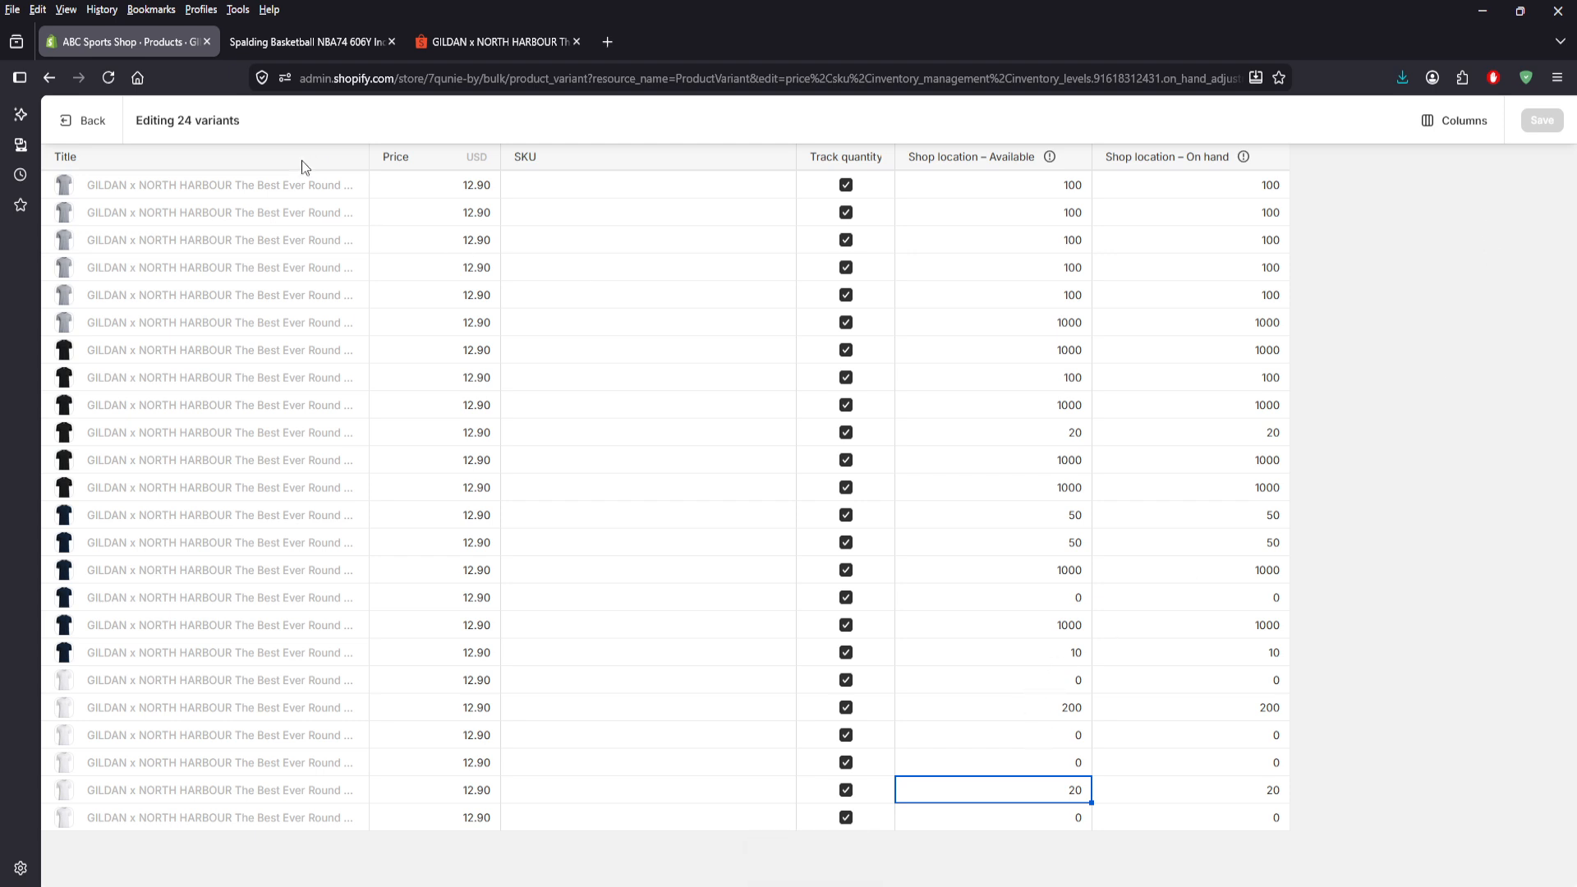
- Return to the T-shirt's product page and check the available stock listed for each color in its variants
click(92, 121)
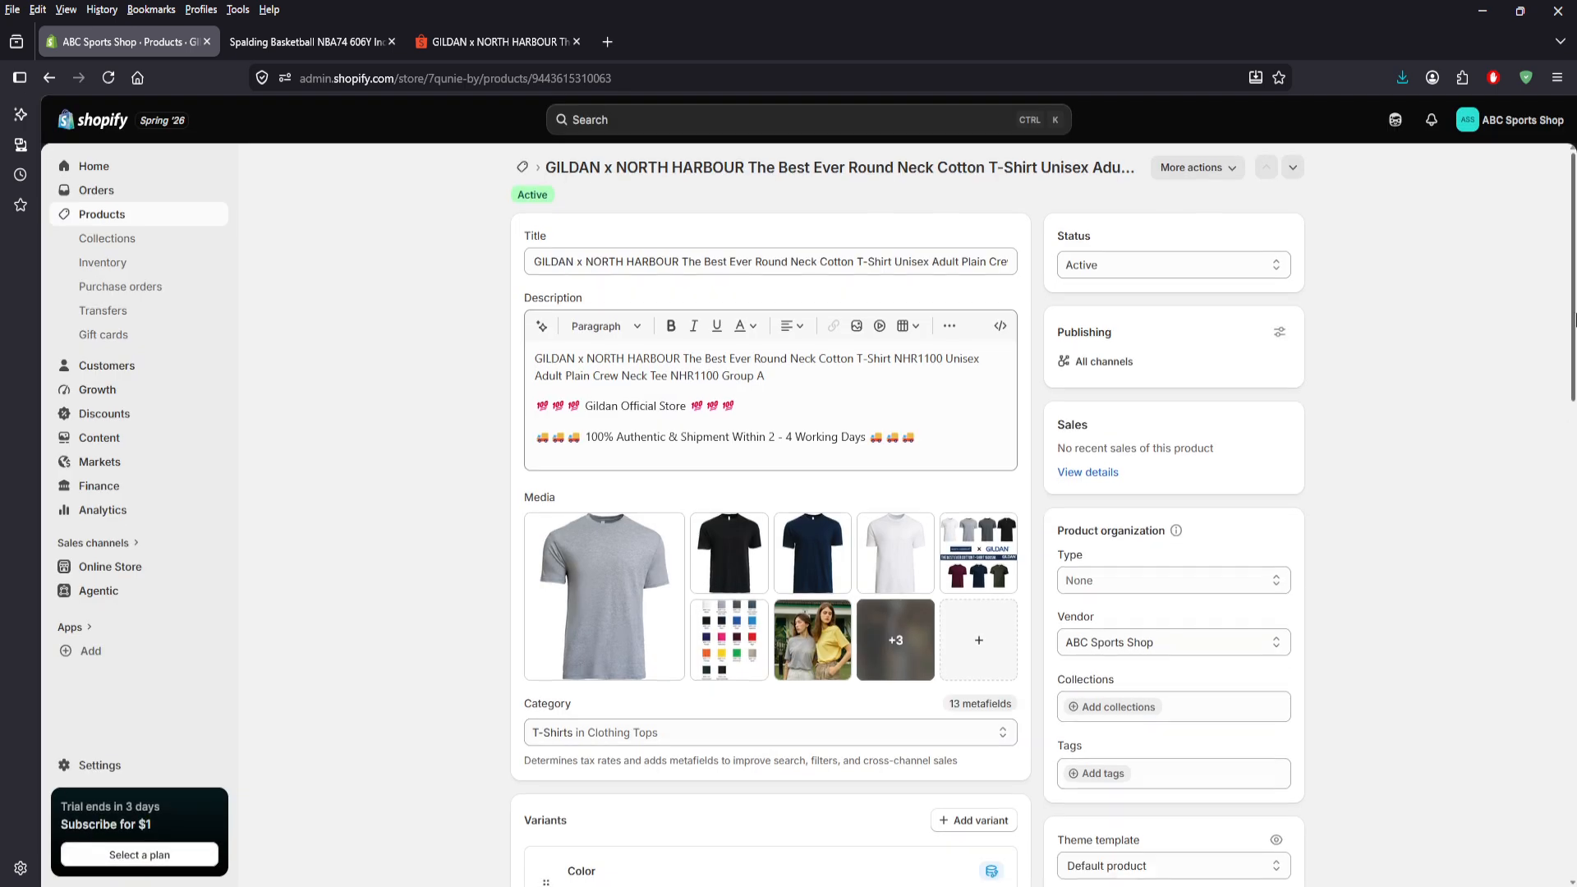
scroll(1542, 542, down, 7)
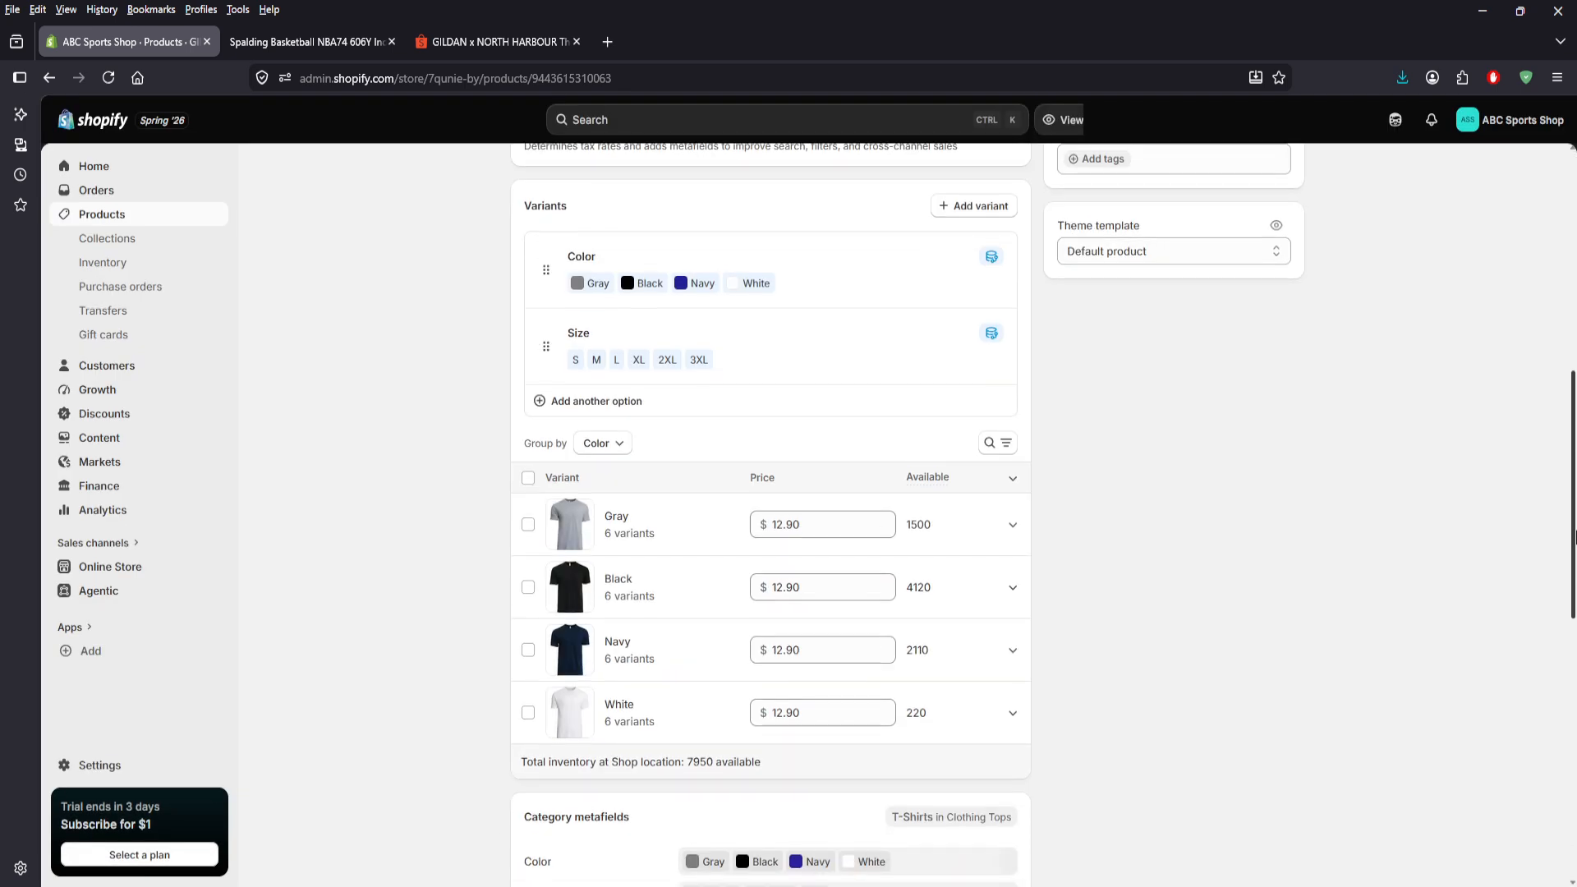
- Expand the Gray variants of the T-shirt and open Gray / M to review its price, inventory and shipping details
click(616, 523)
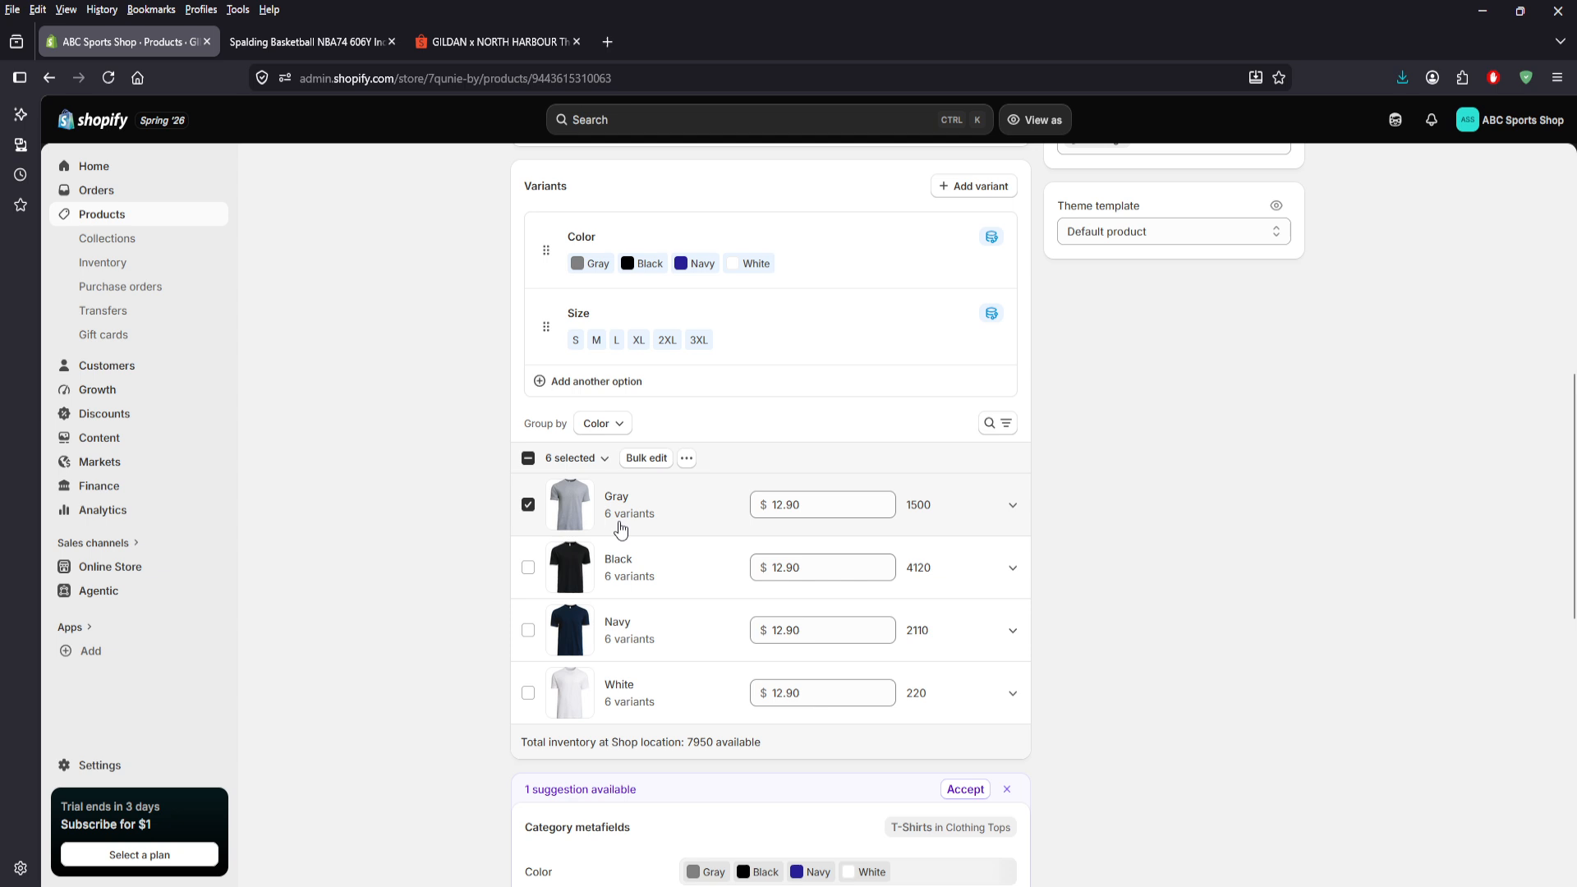
click(1012, 506)
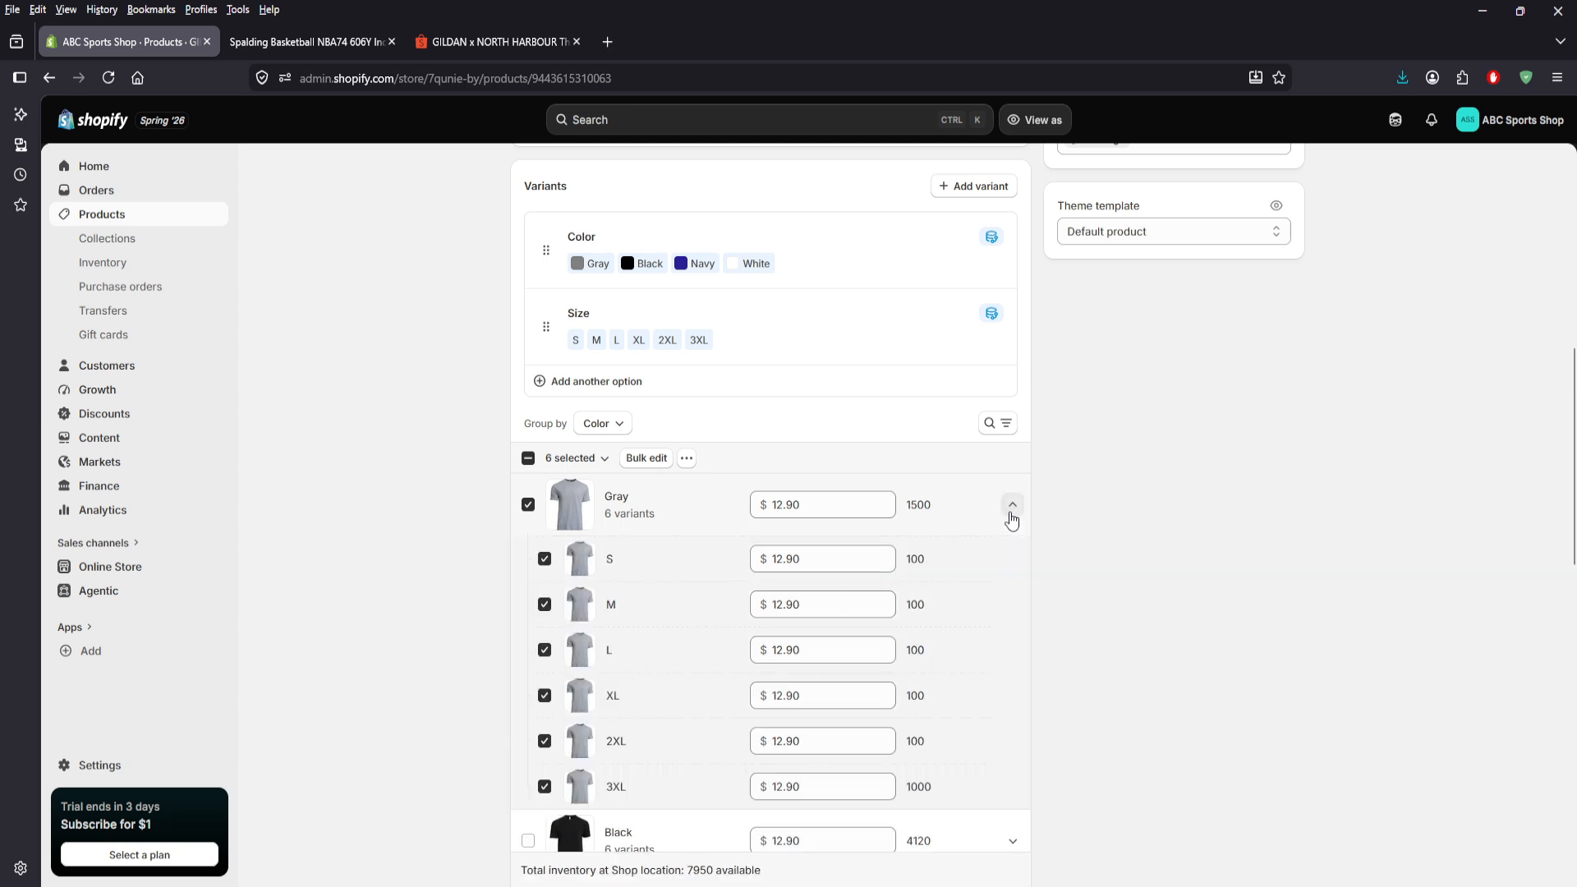
click(611, 609)
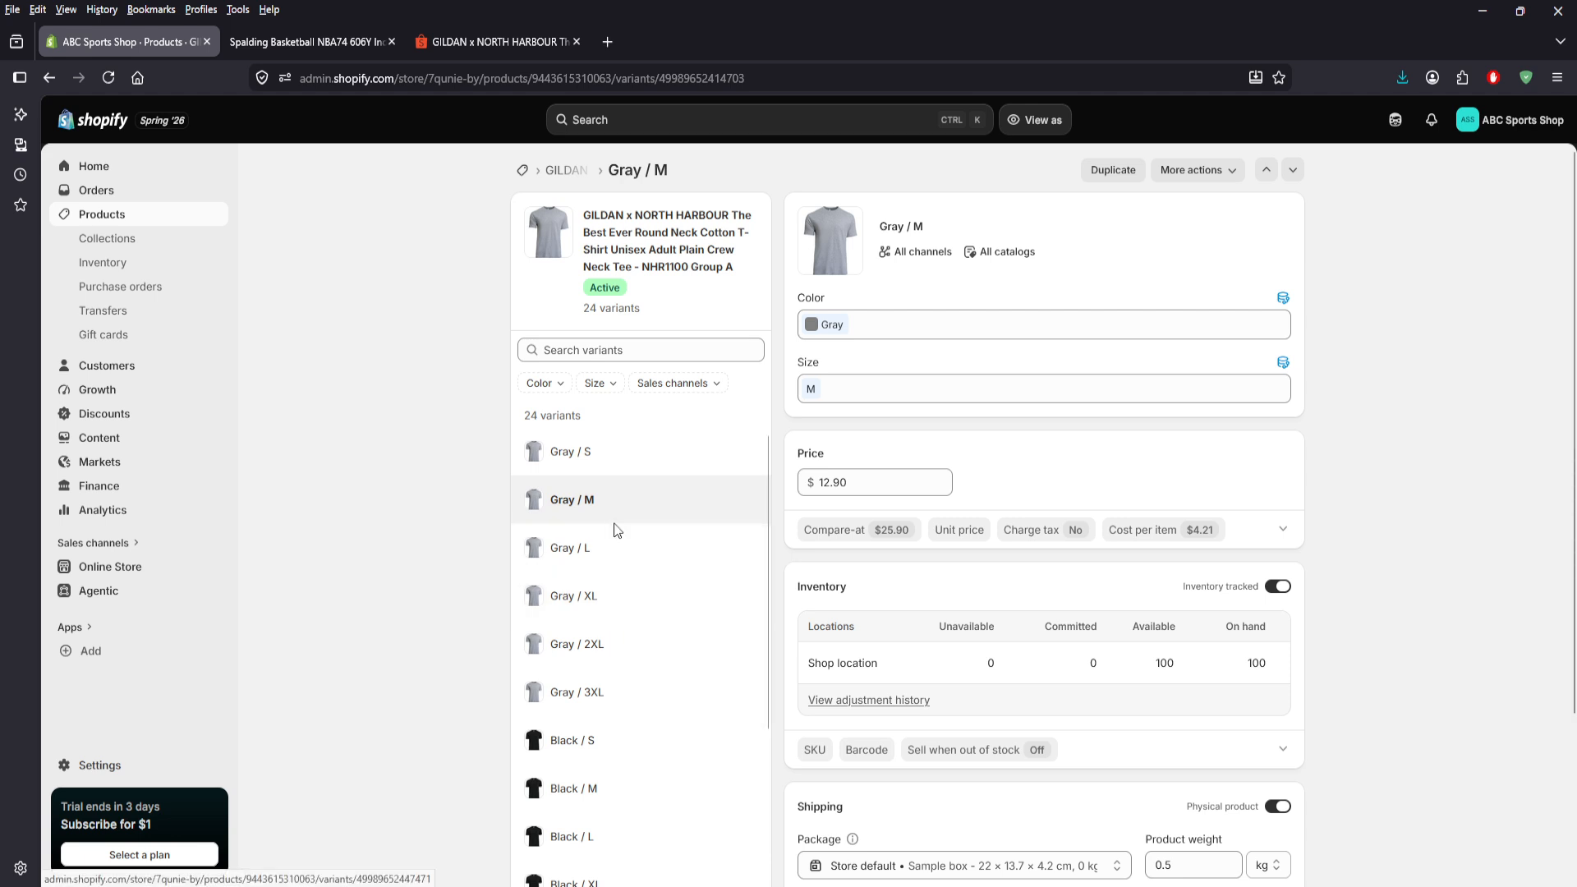
drag(1575, 433, 1575, 604)
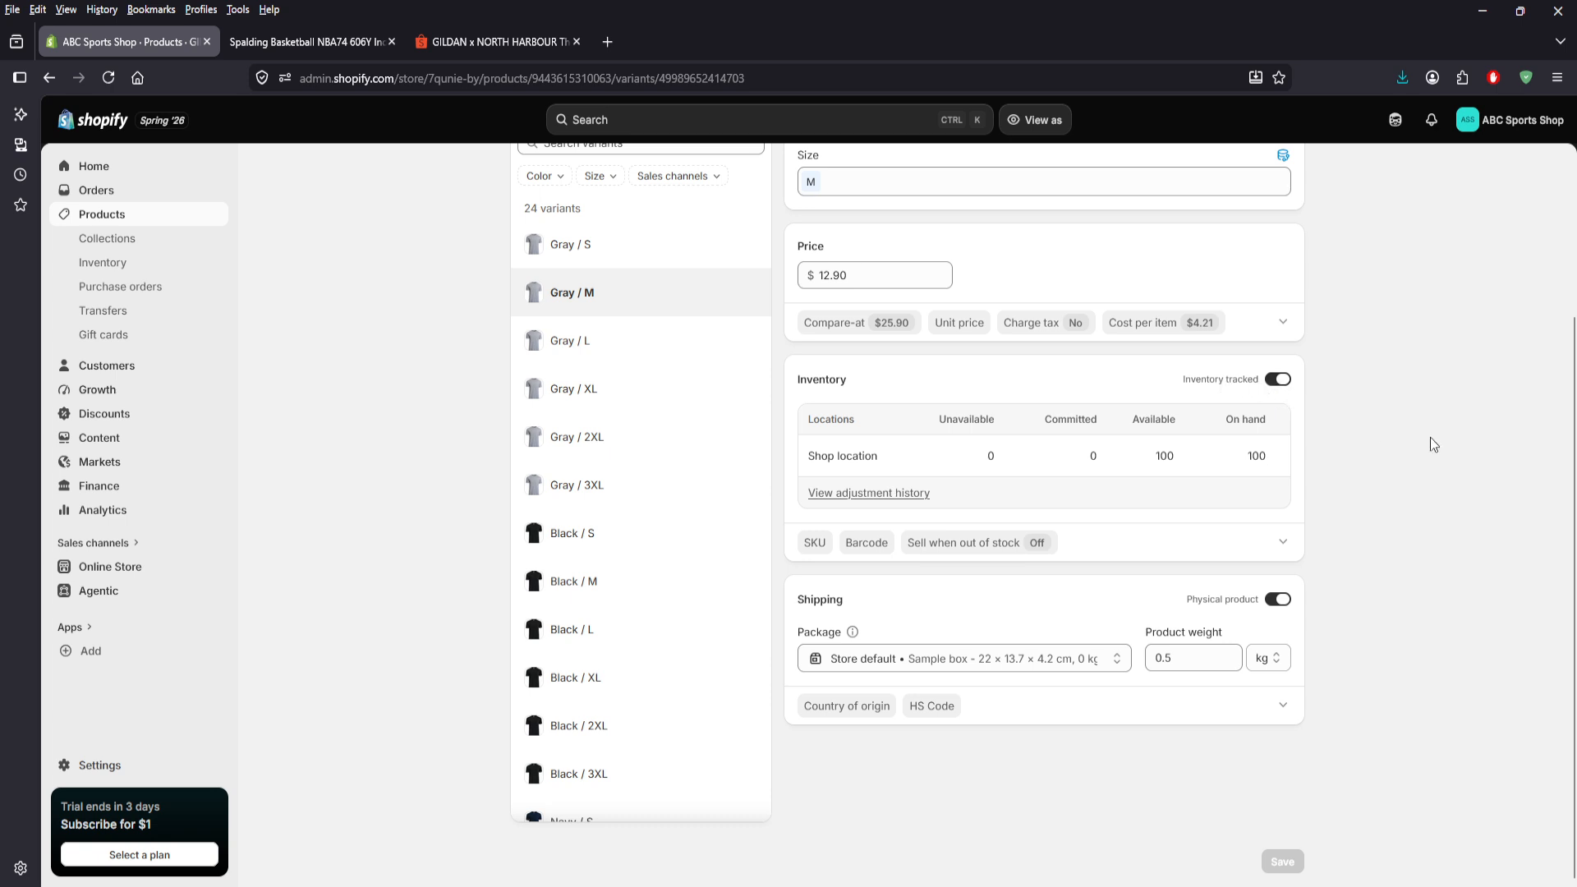
drag(1575, 522, 1555, 264)
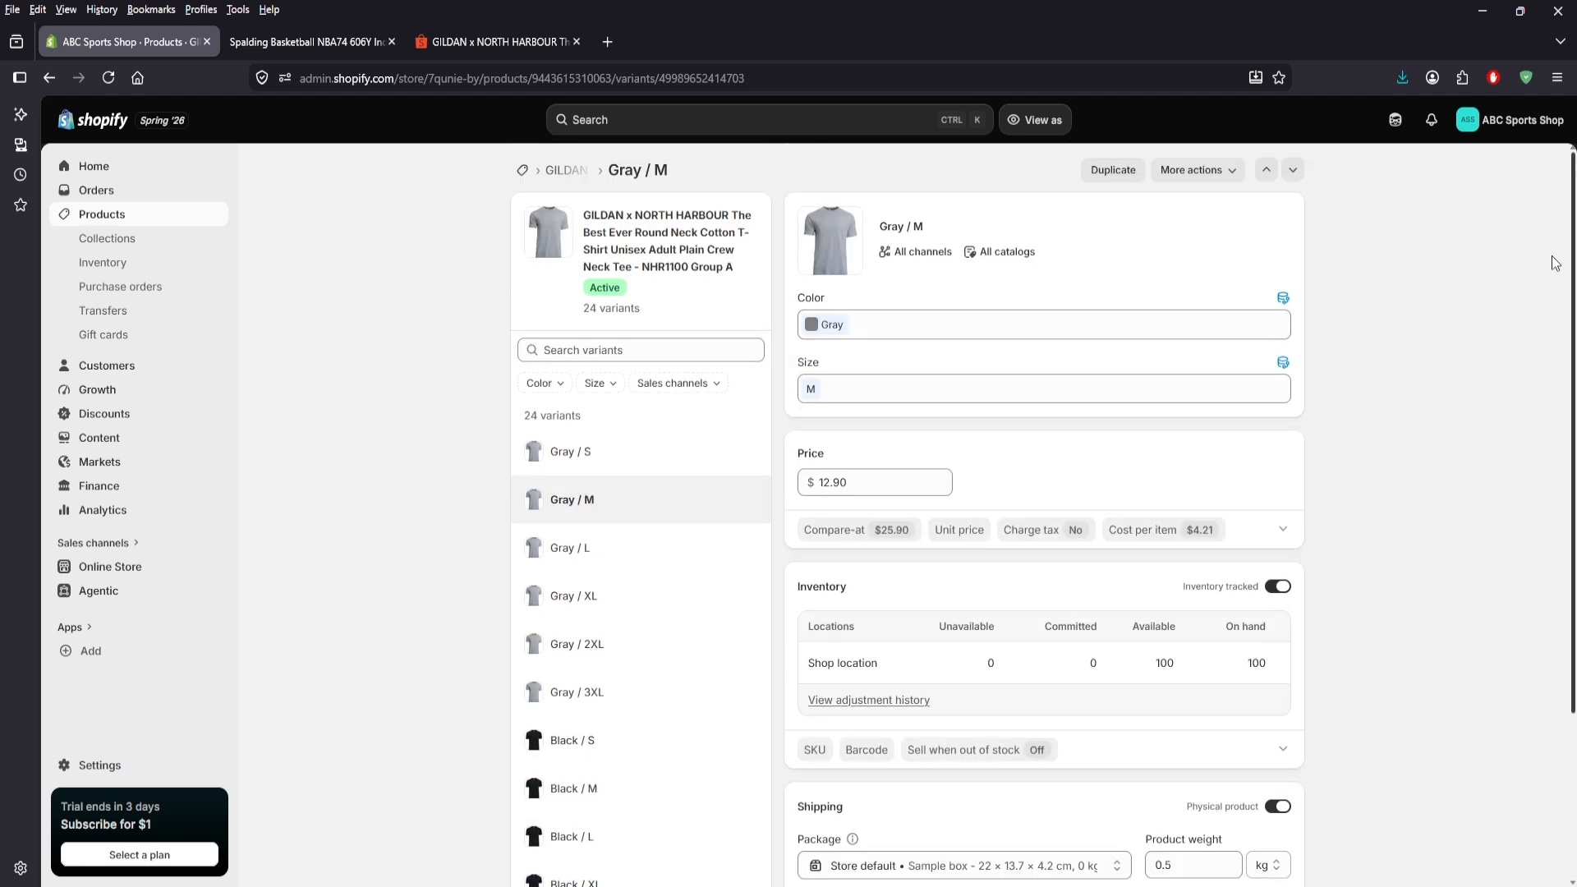
- Return to the T-shirt's product page and open its storefront preview
click(579, 173)
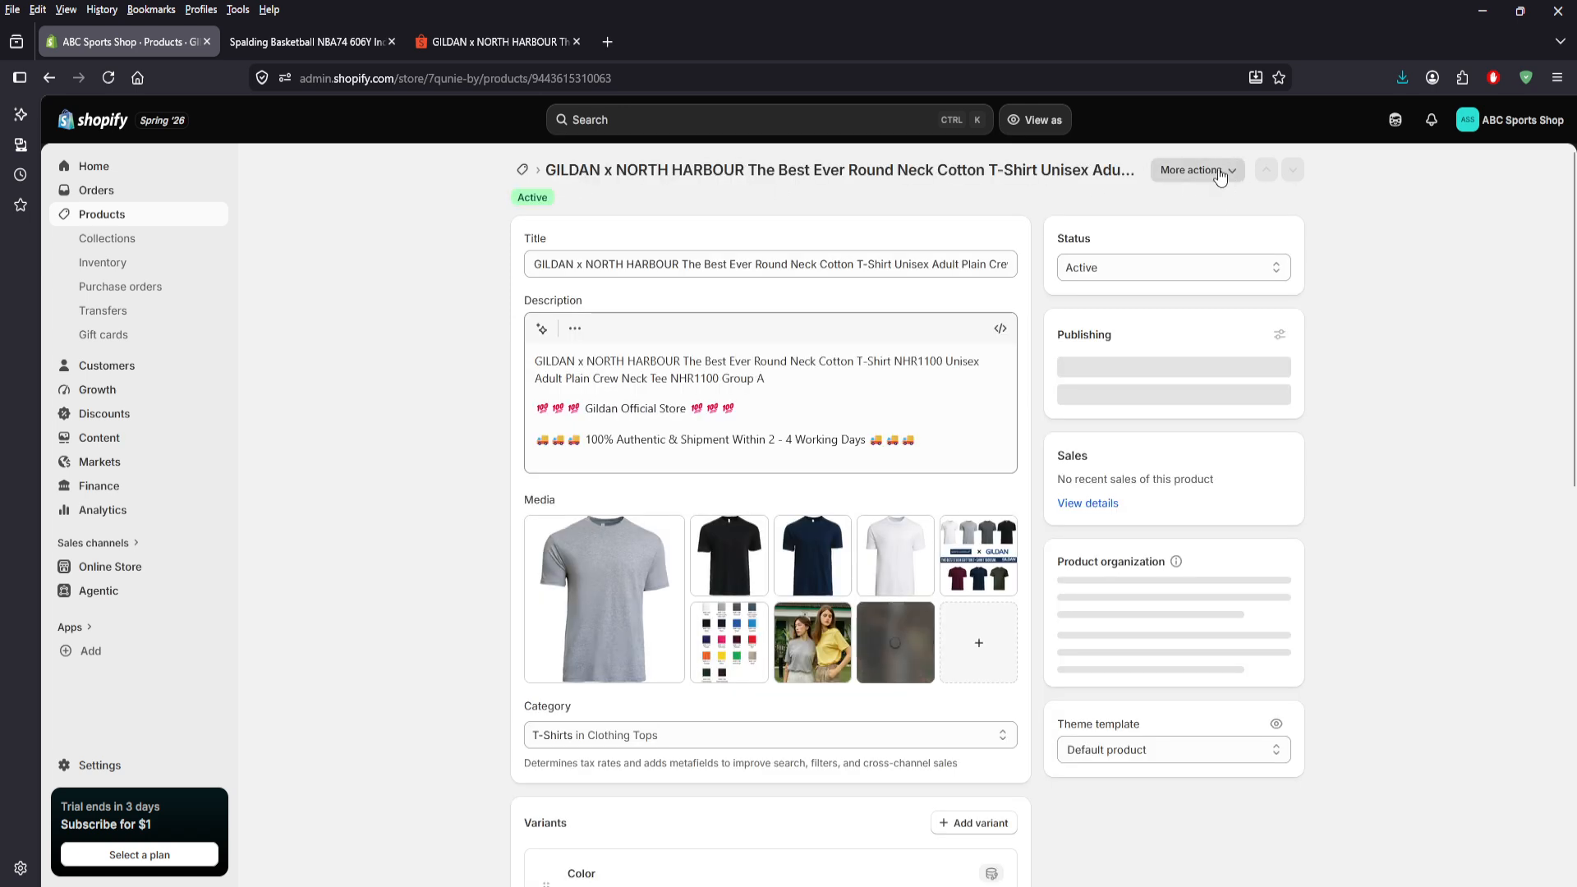
click(1220, 175)
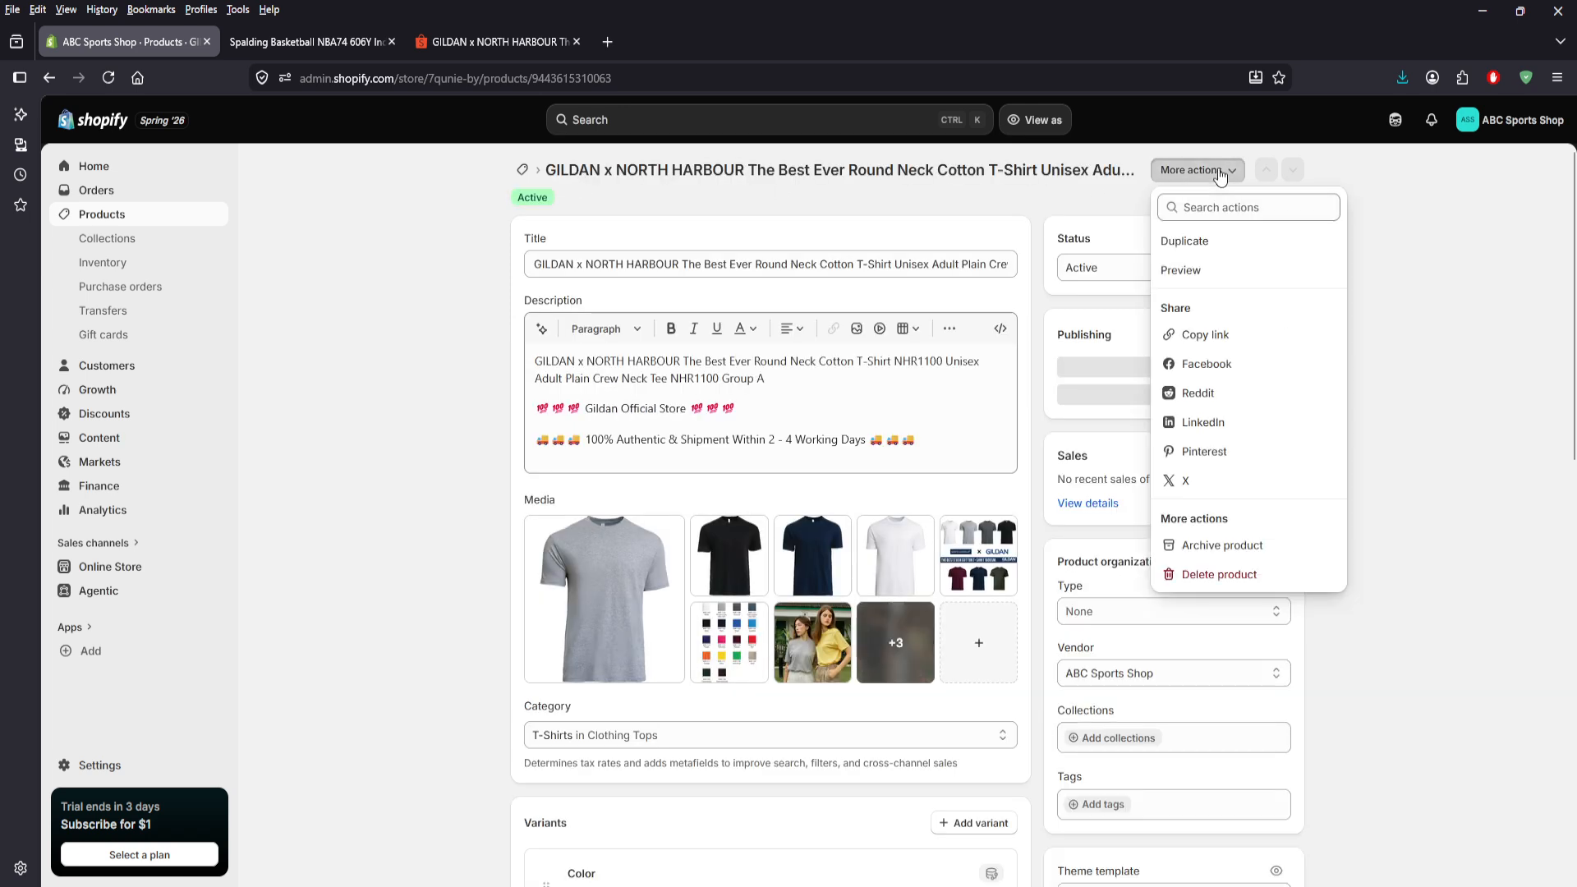
click(1191, 270)
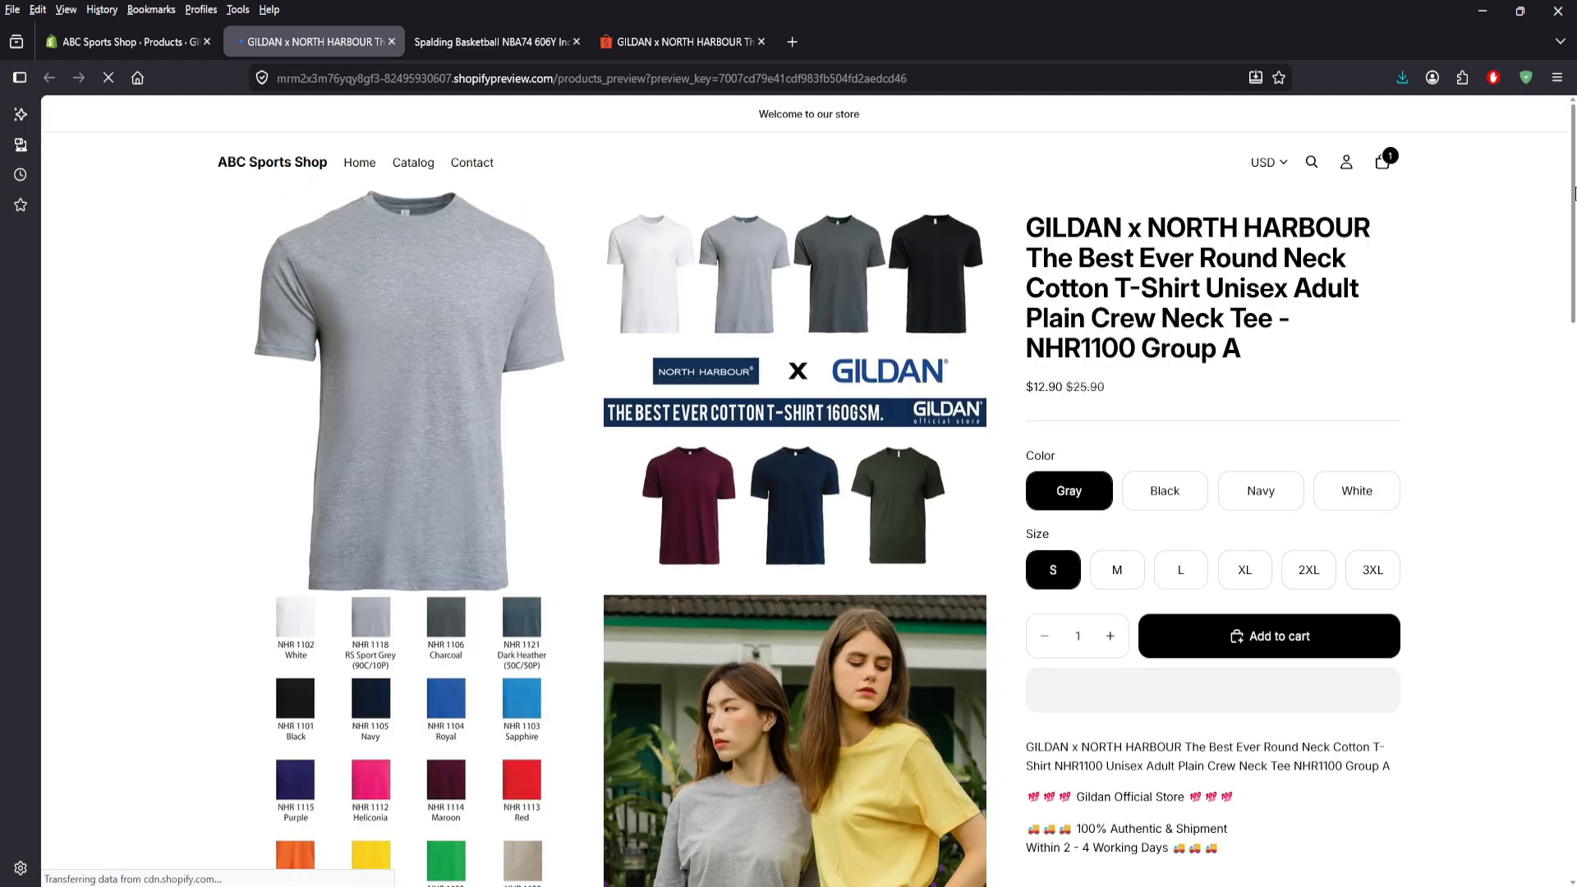
drag(1575, 193, 1553, 147)
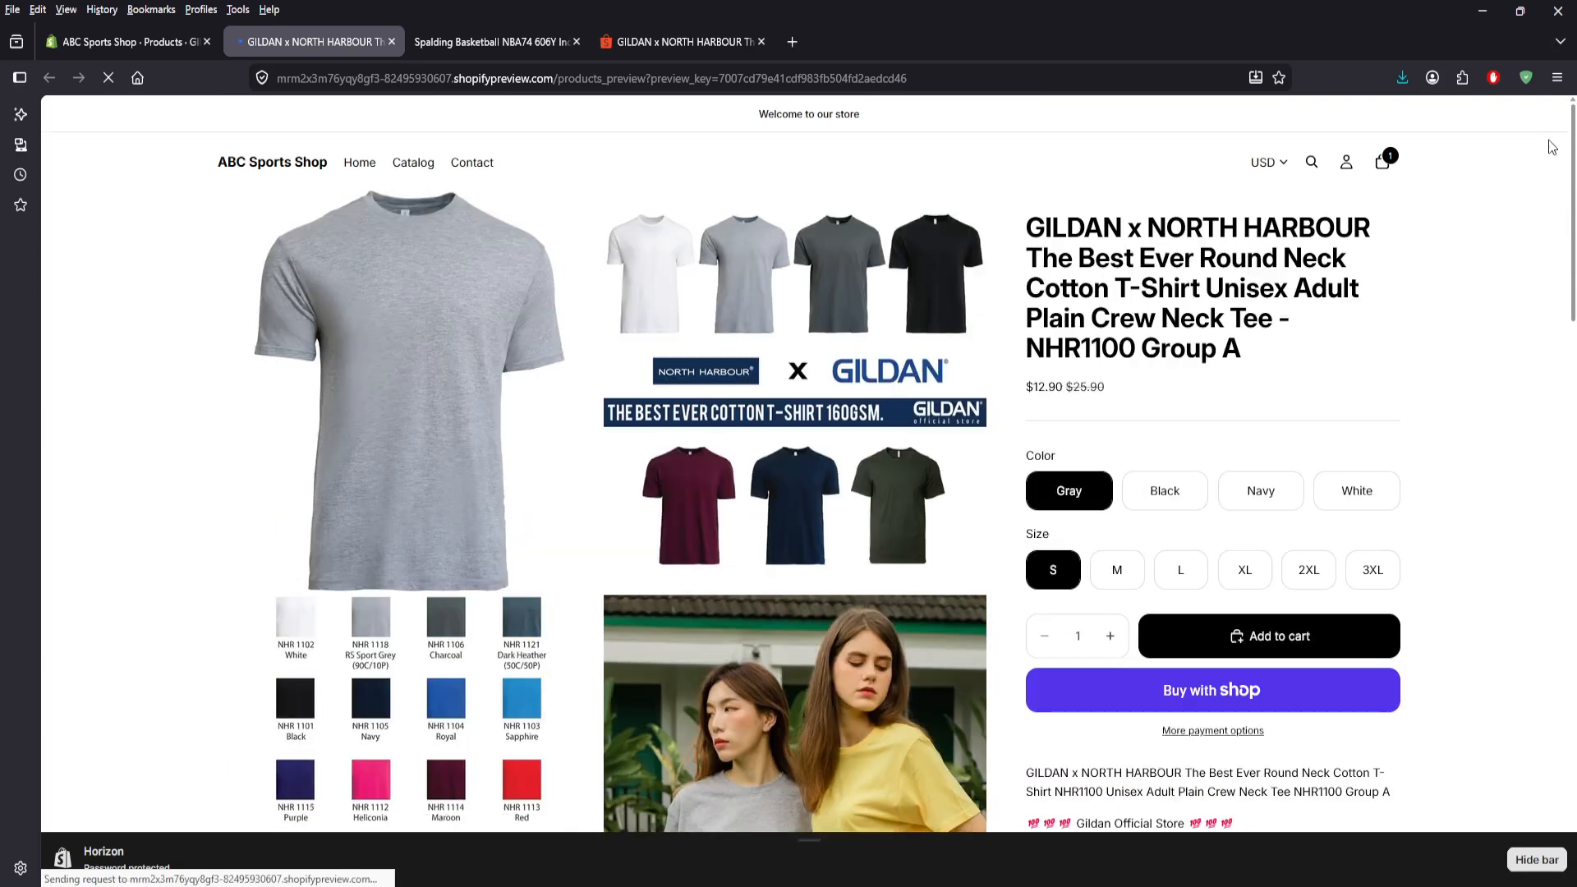
- Check in the storefront preview which sizes are available for the Black, Navy and White colors
click(1180, 493)
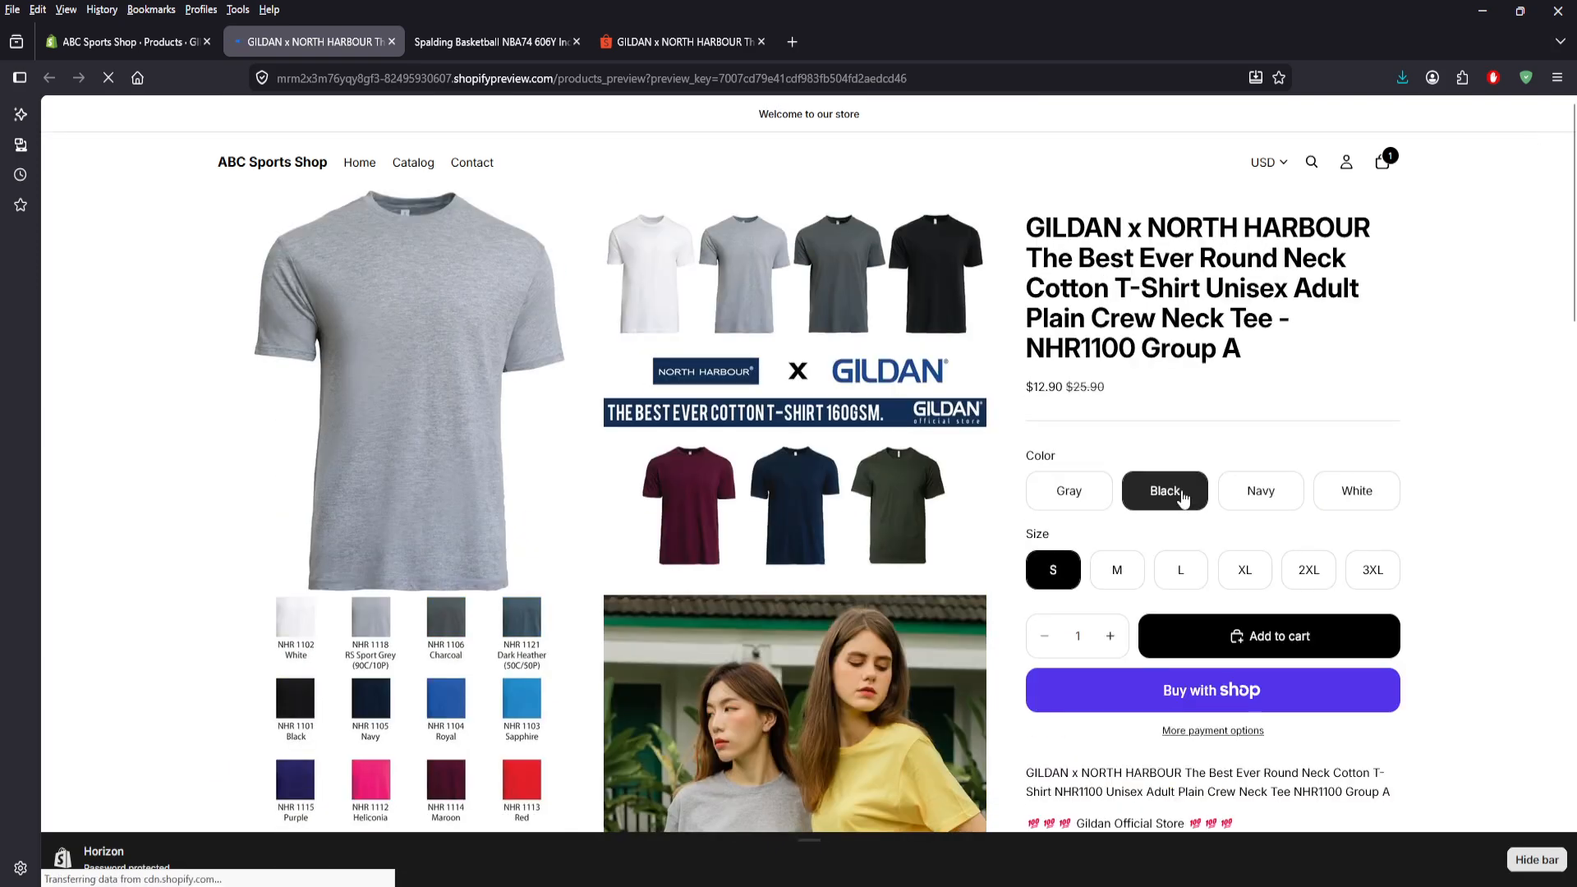
scroll(1232, 443, down, 2)
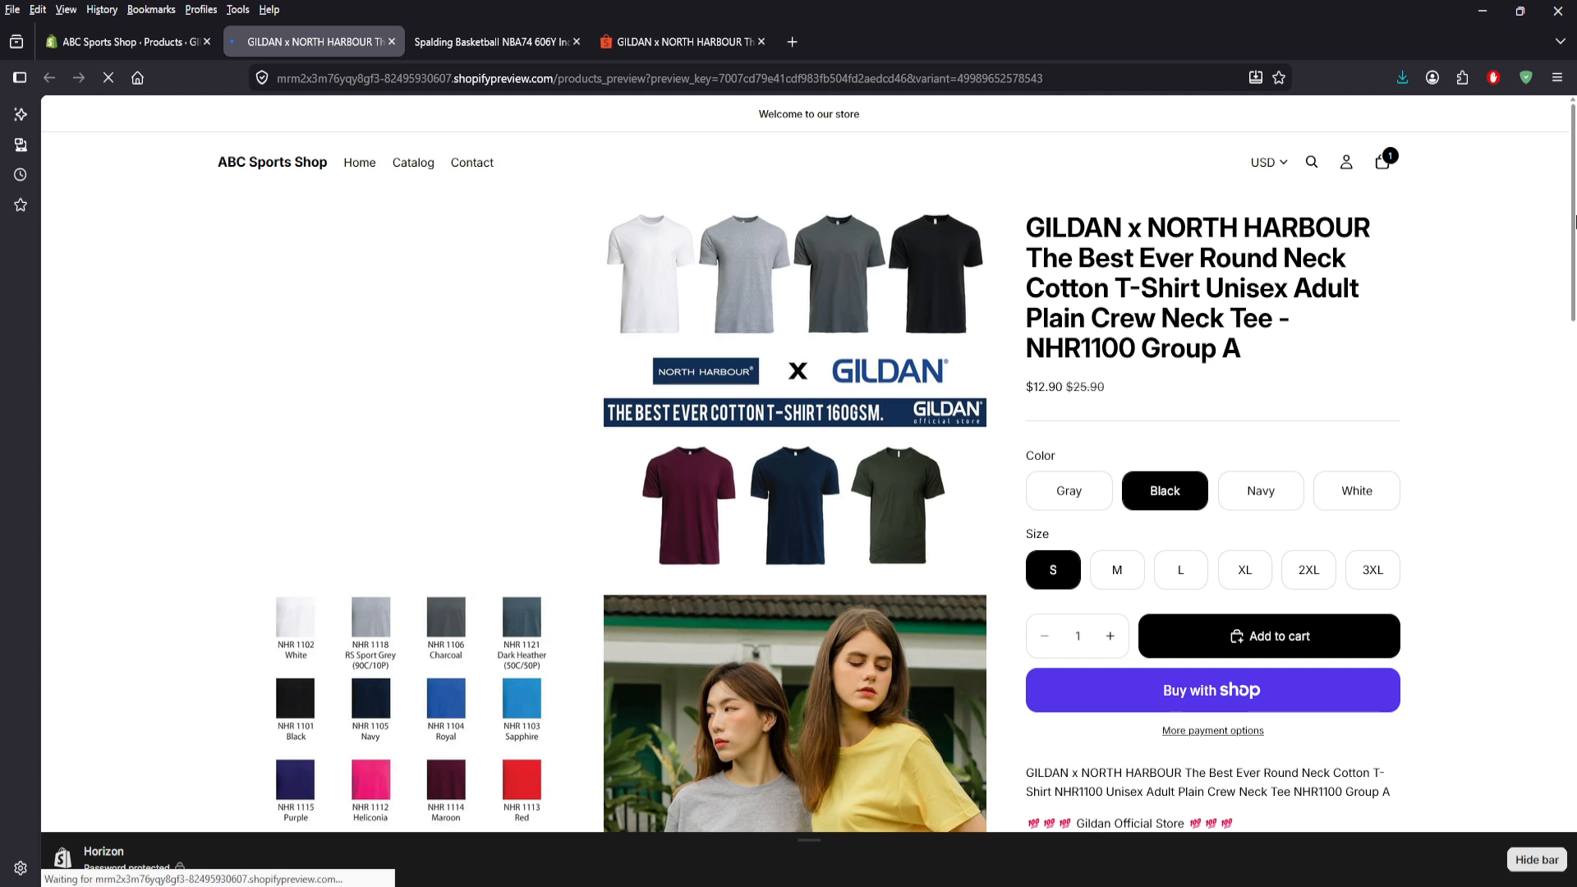
click(1255, 493)
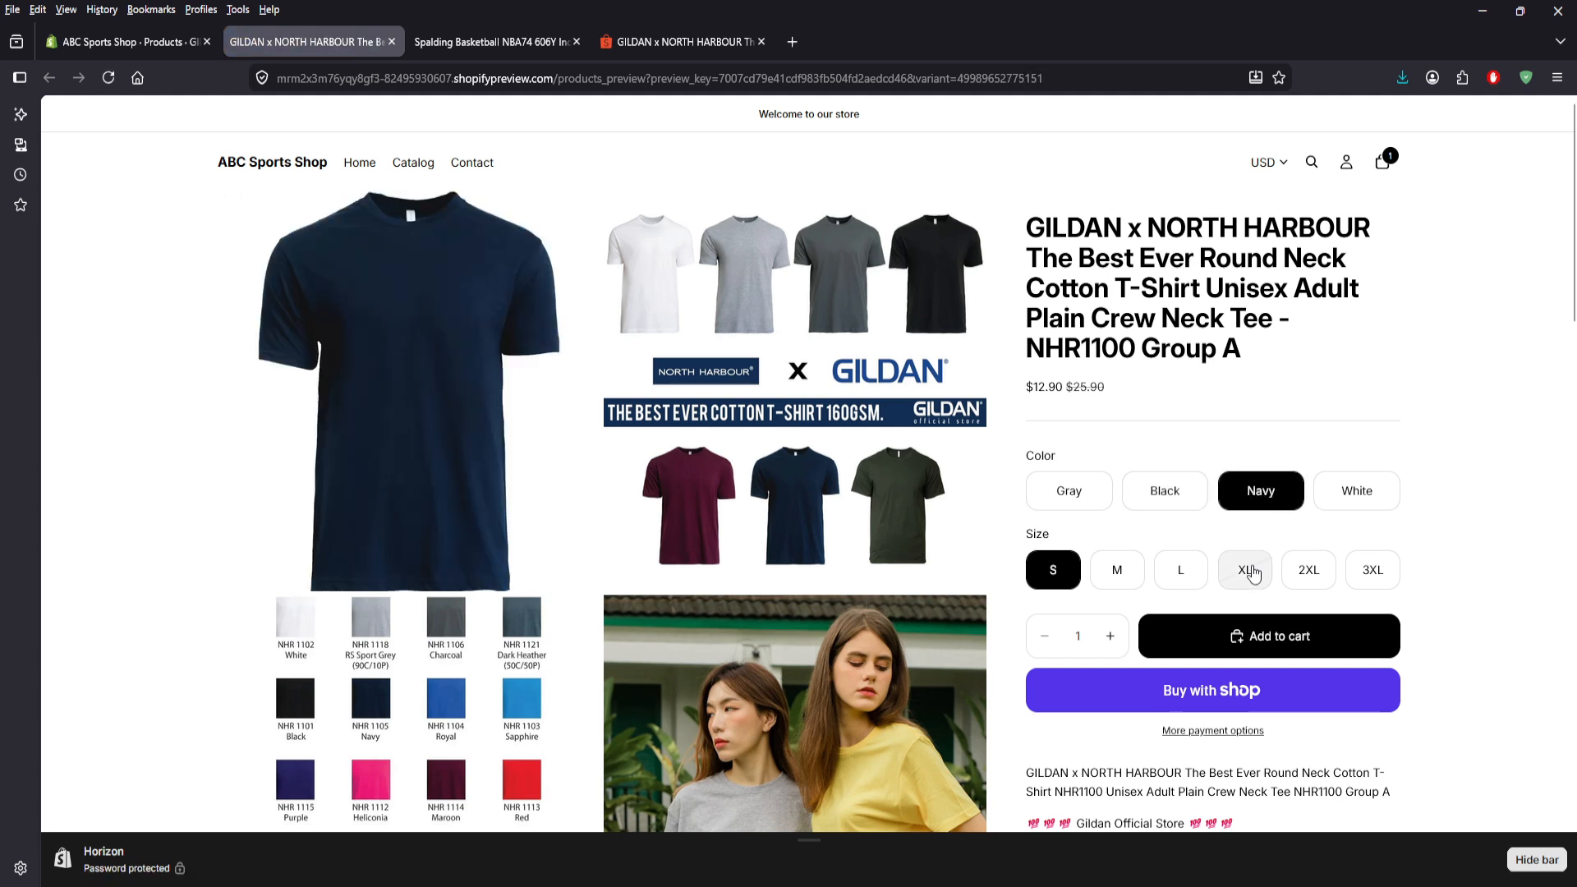
click(1248, 571)
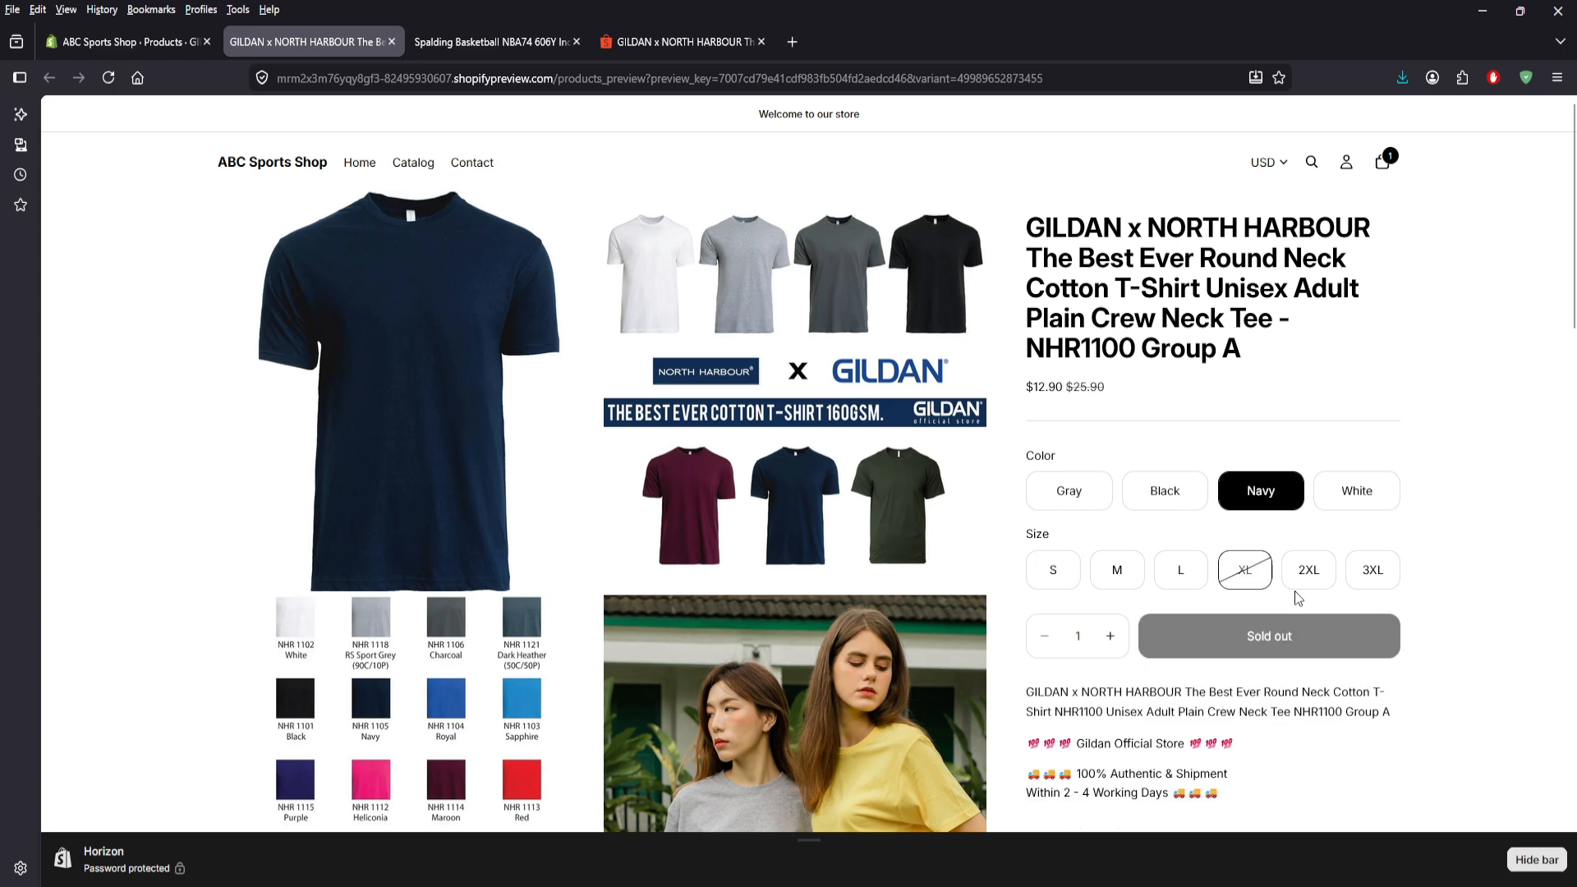
click(1184, 578)
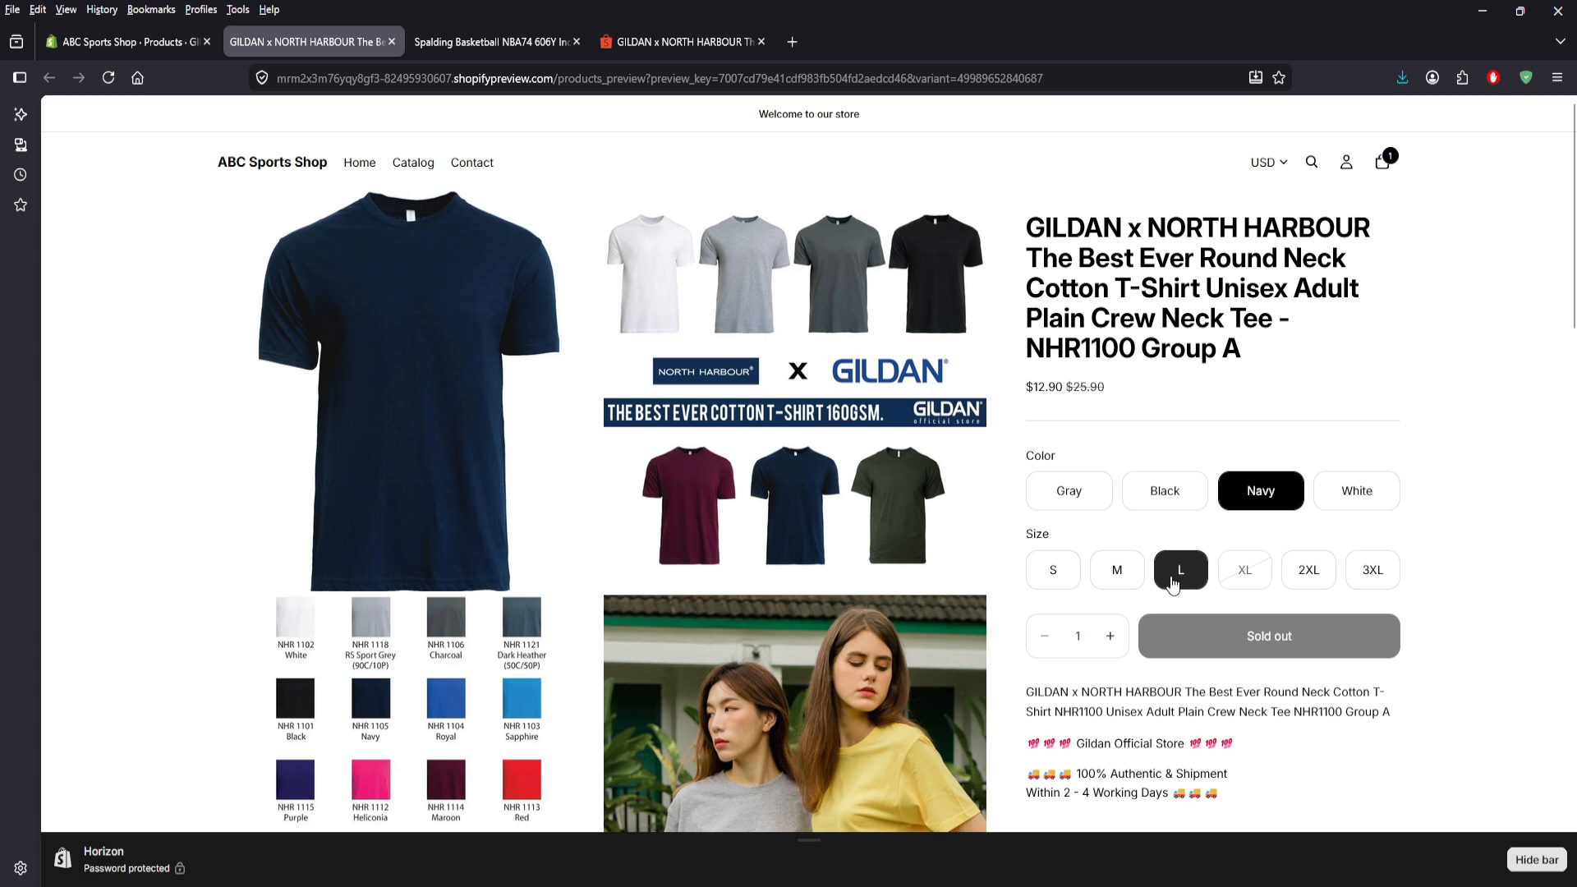
click(1312, 579)
click(1380, 584)
click(1340, 512)
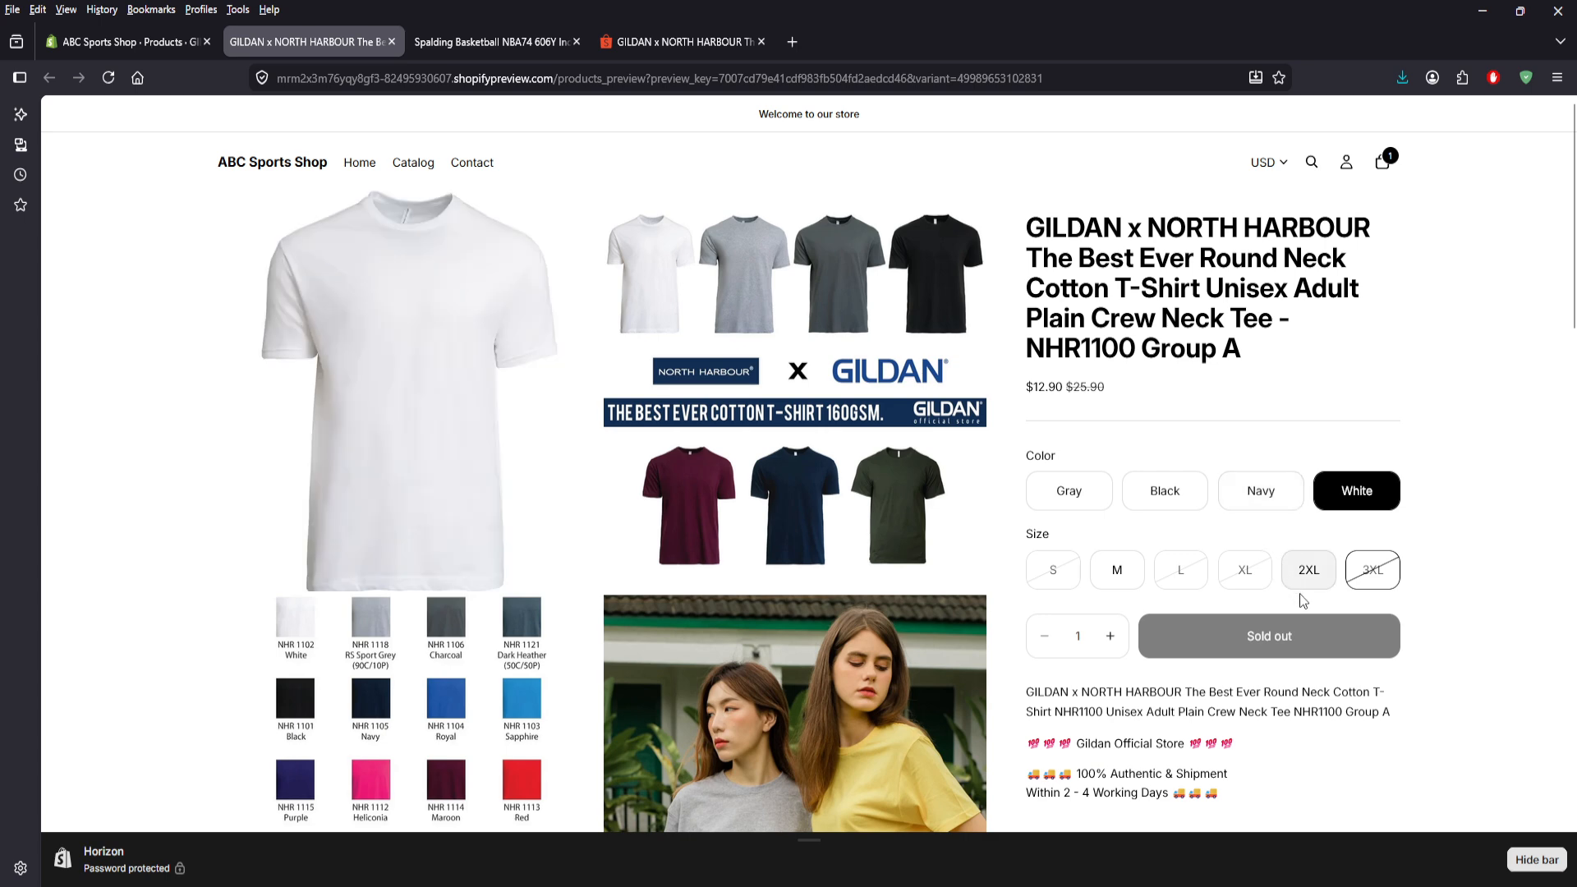
click(1185, 509)
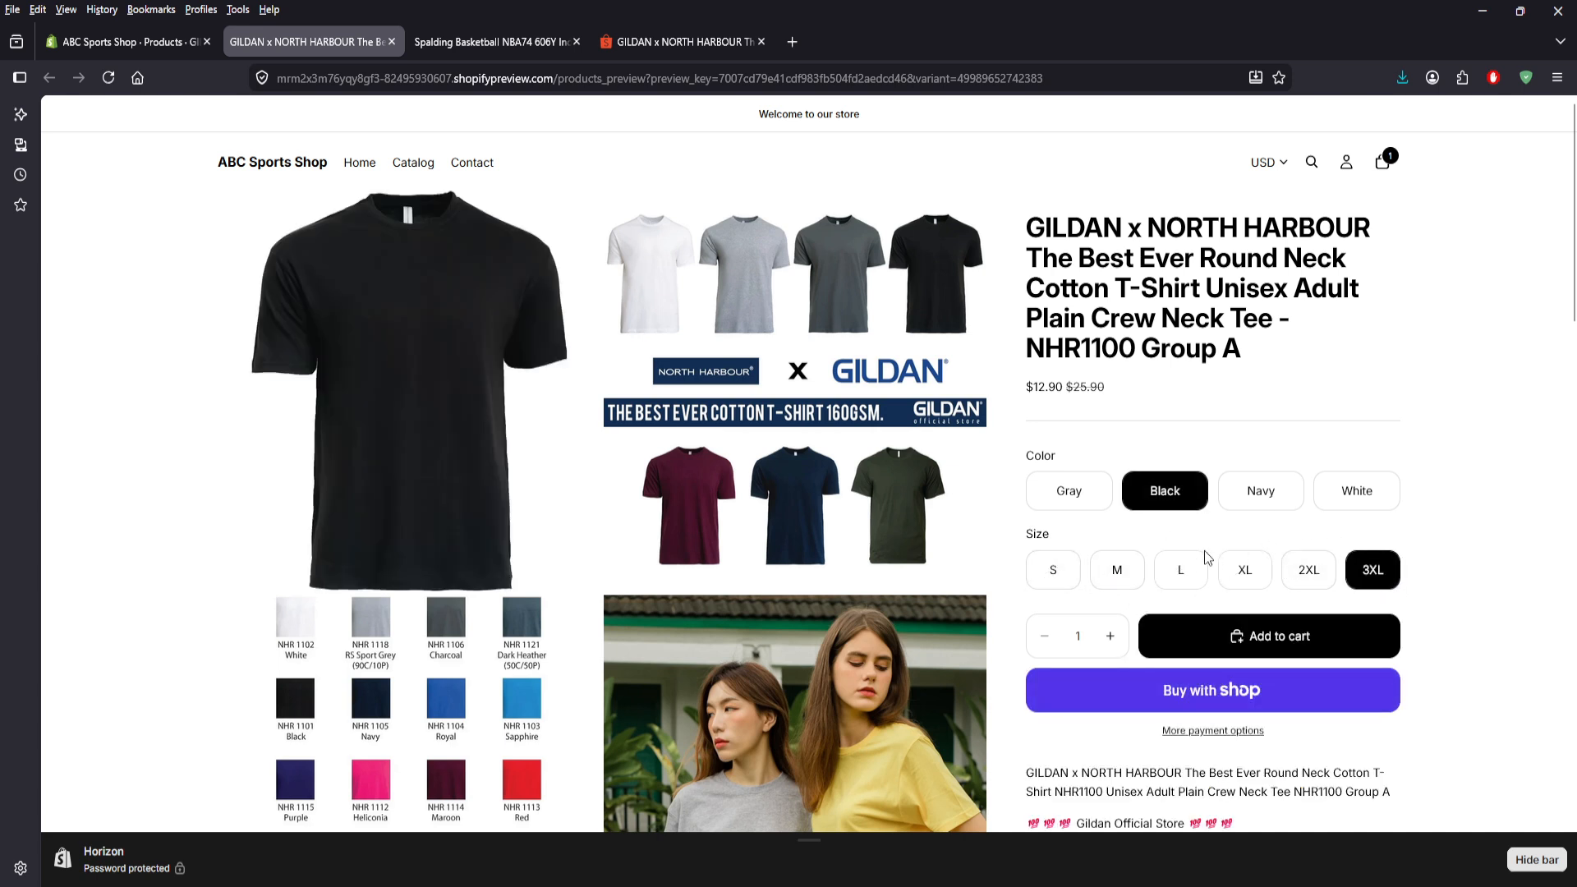
- Add the Gray T-shirt in size M to the cart and remove the Spalding basketball from the cart
click(1068, 491)
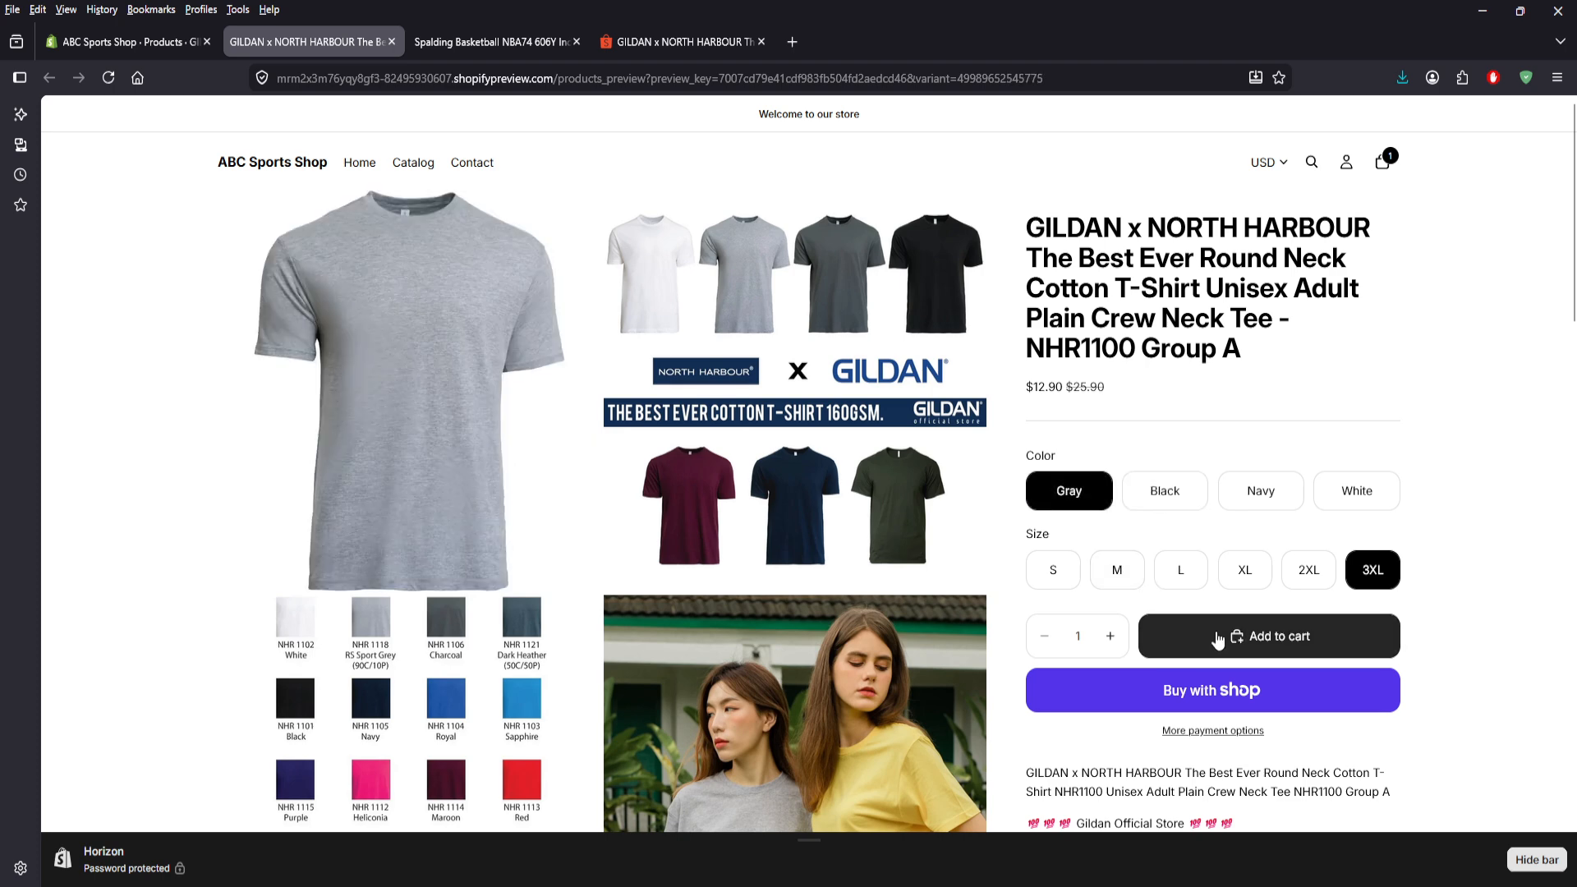
click(1117, 570)
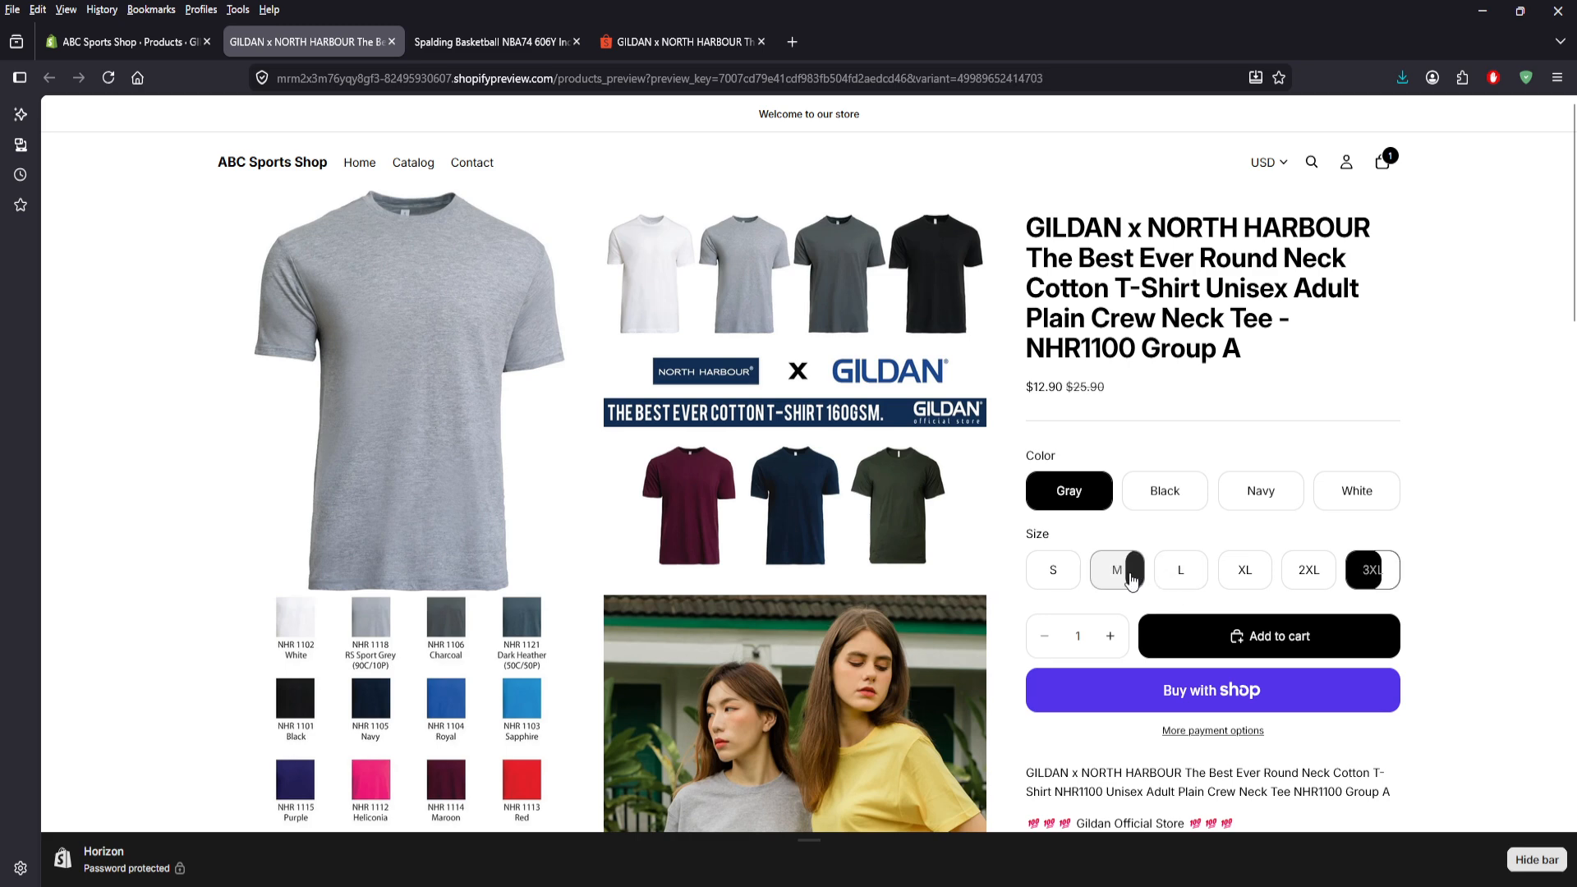
click(1243, 652)
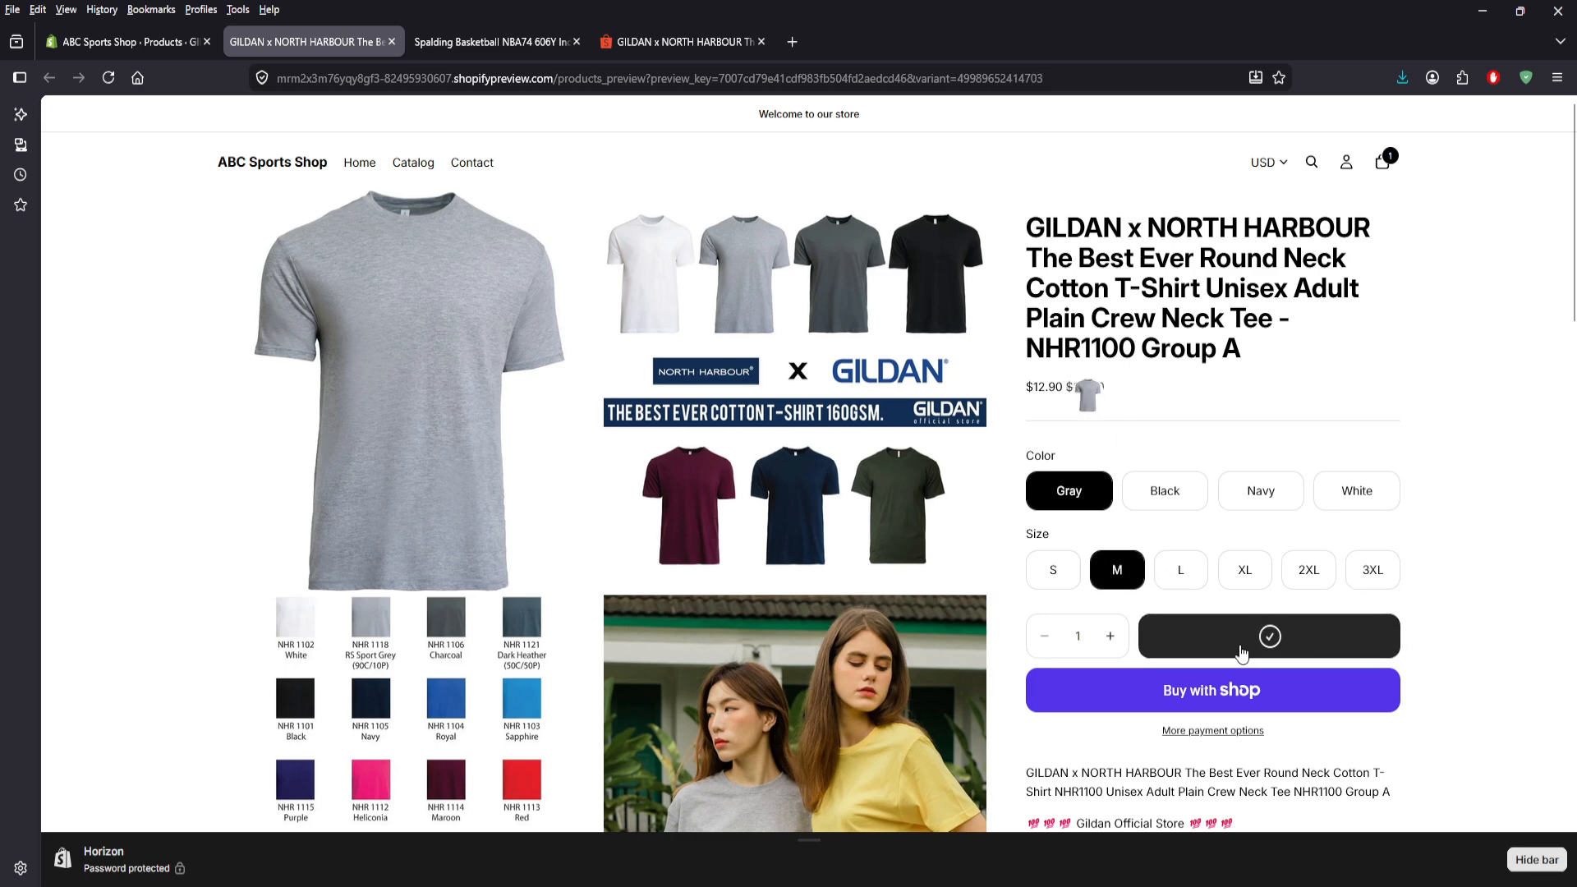
click(1383, 164)
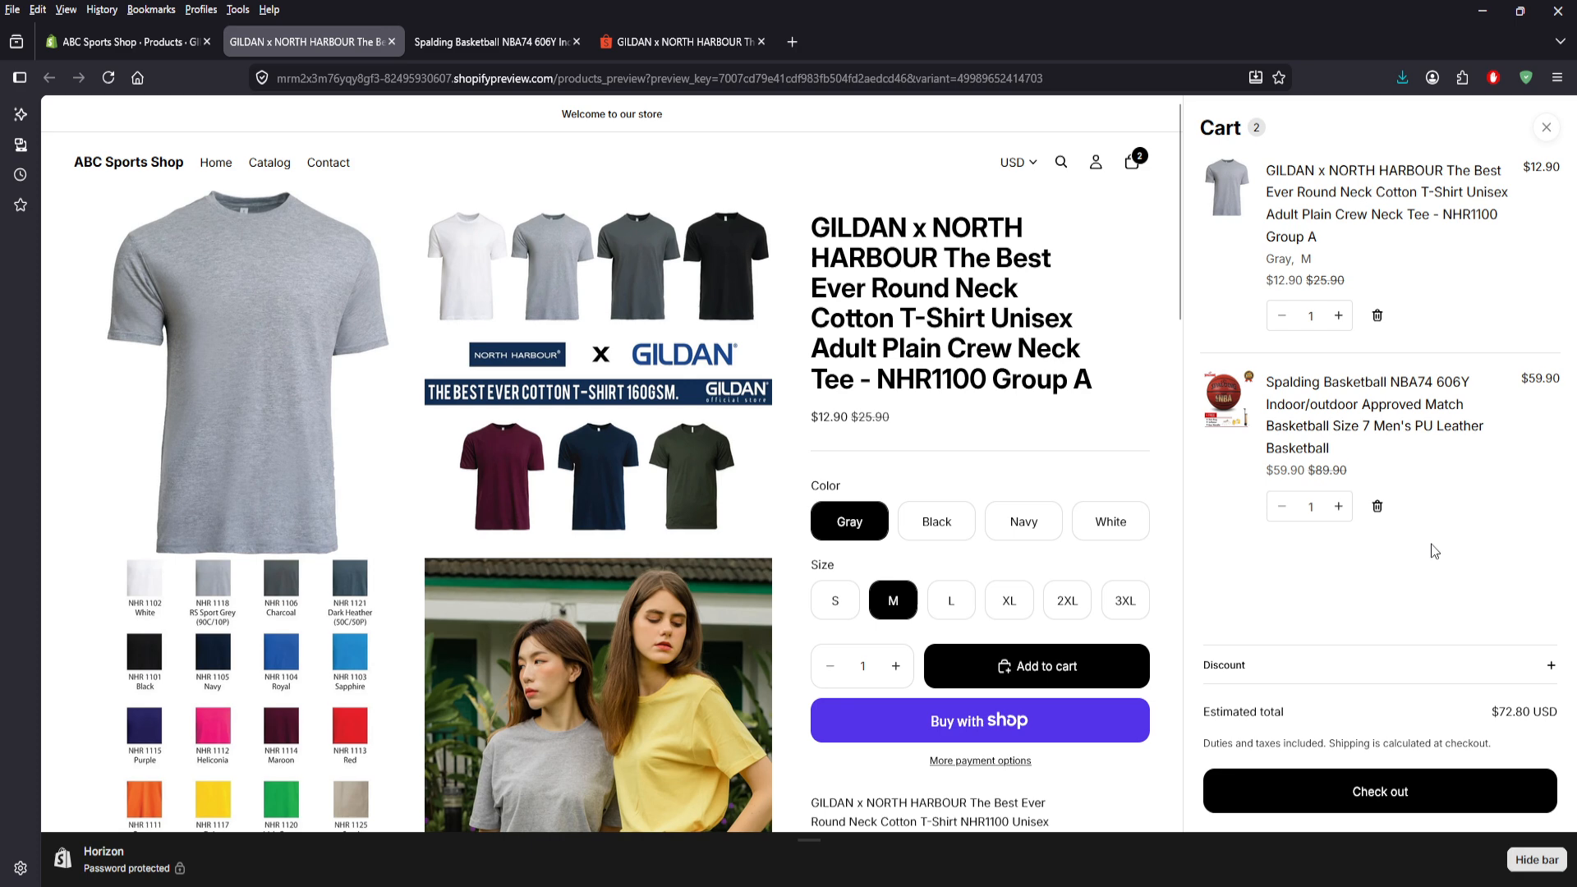
click(1378, 507)
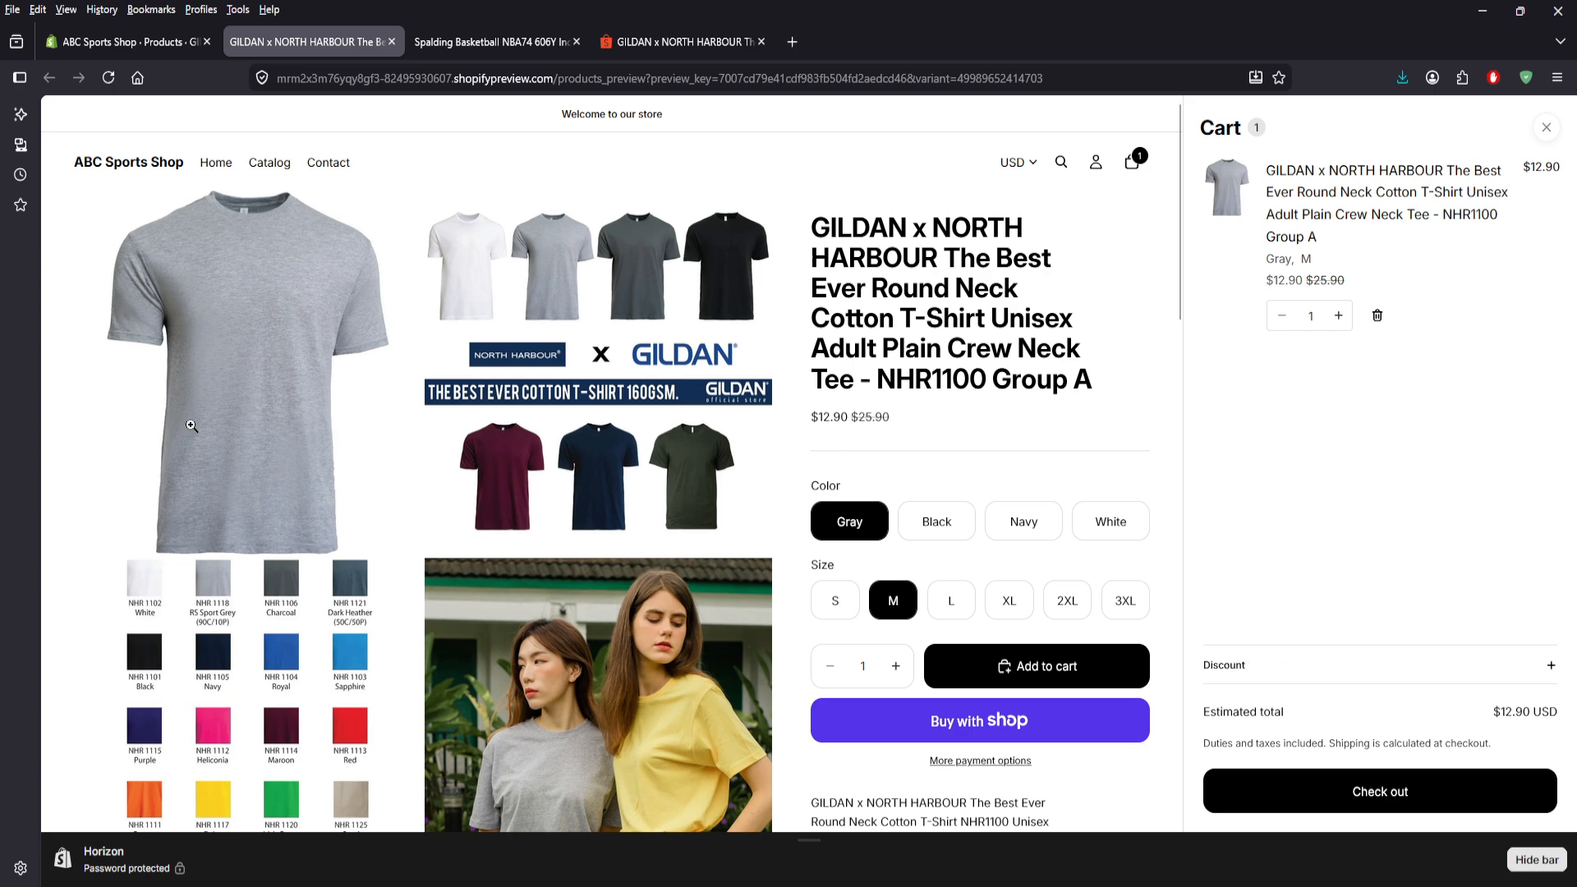
- Close the cart and review the T-shirt's images, description and variant options in the storefront preview
scroll(995, 521, down, 5)
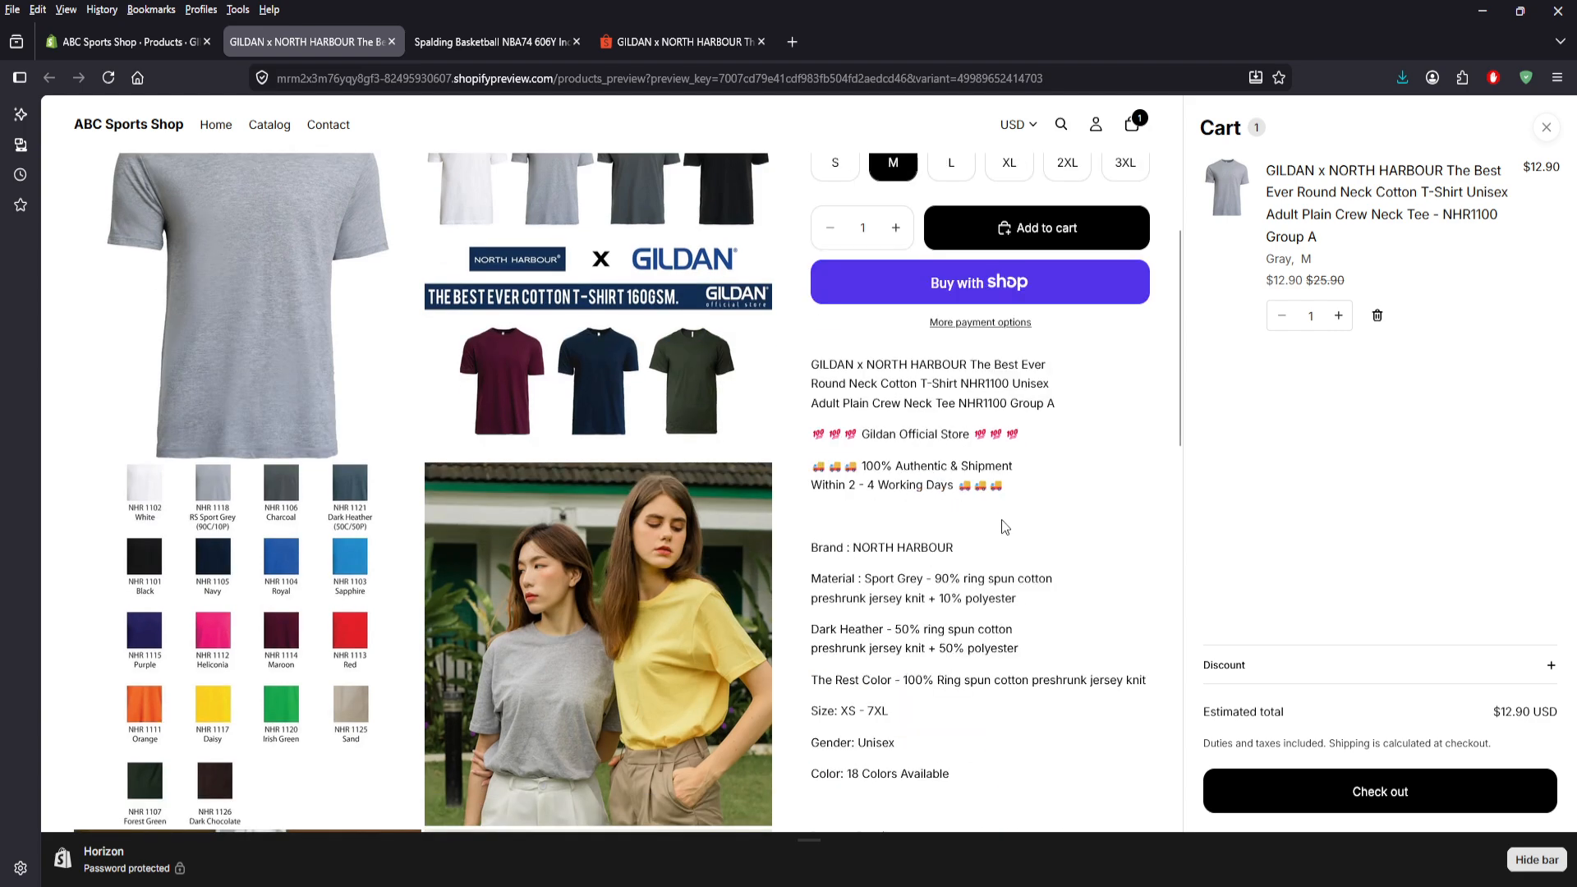
scroll(1021, 549, up, 1)
scroll(1022, 546, down, 5)
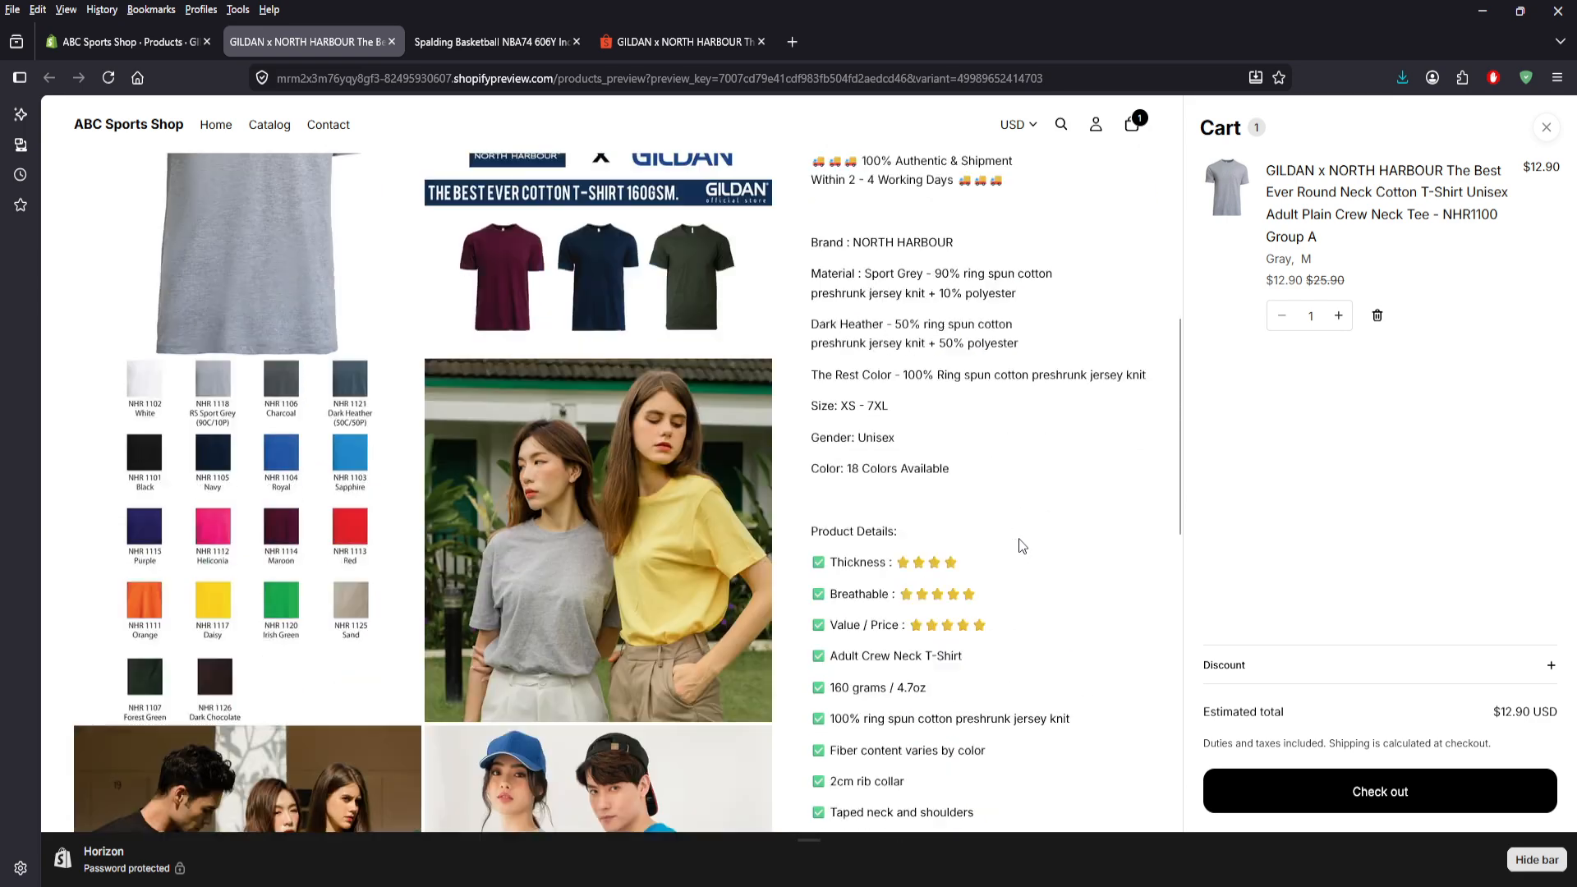
scroll(1021, 546, up, 2)
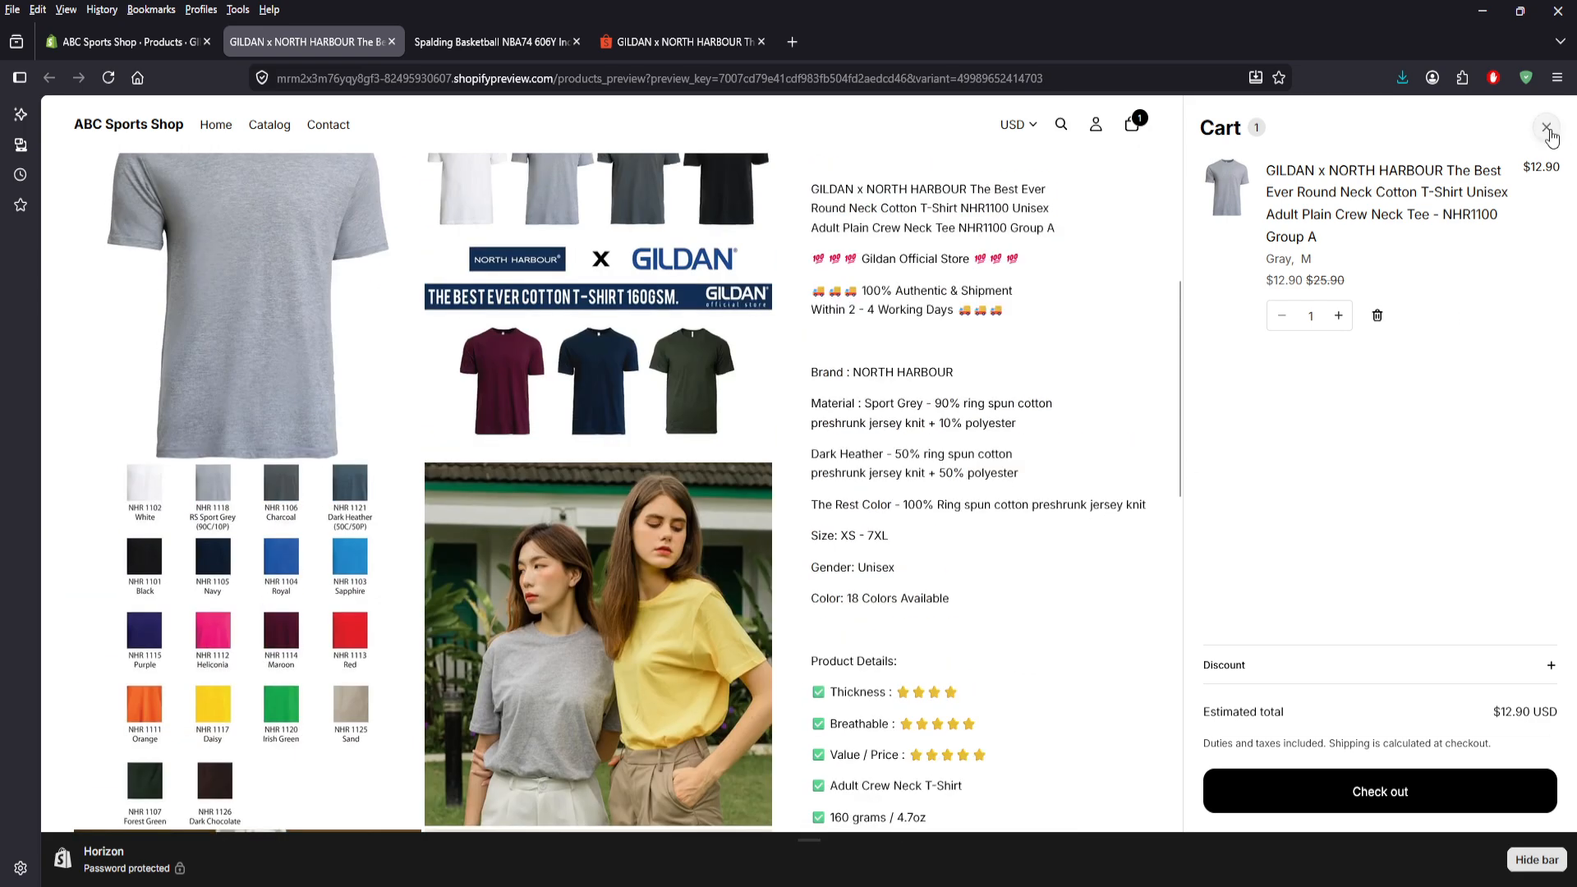
click(1550, 135)
scroll(1414, 308, up, 4)
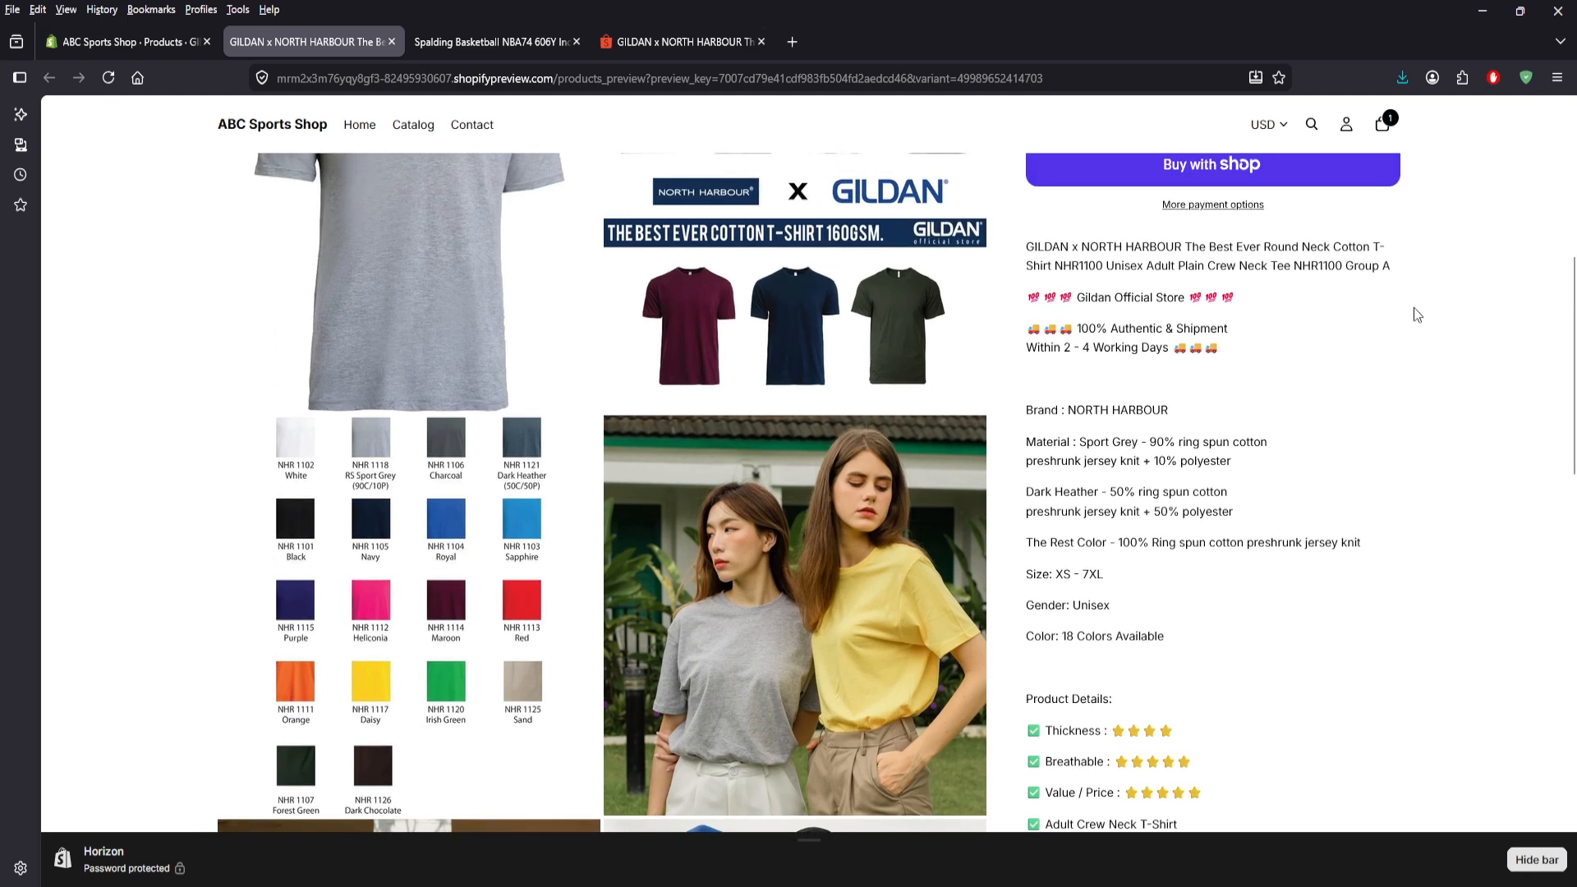
scroll(1526, 277, down, 3)
scroll(1575, 224, up, 6)
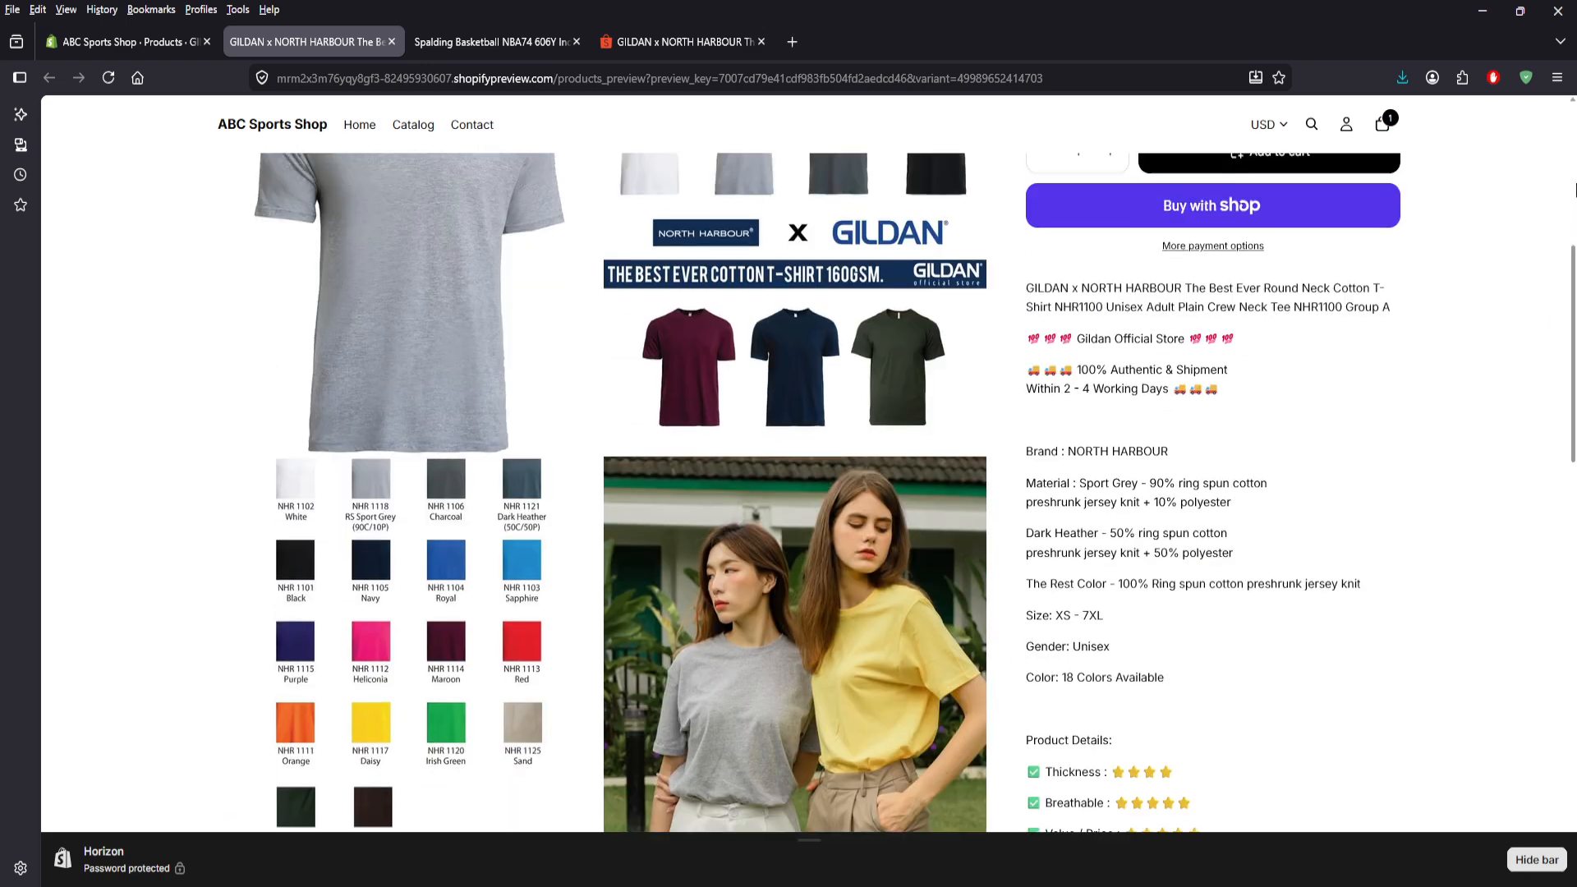
scroll(1575, 247, down, 2)
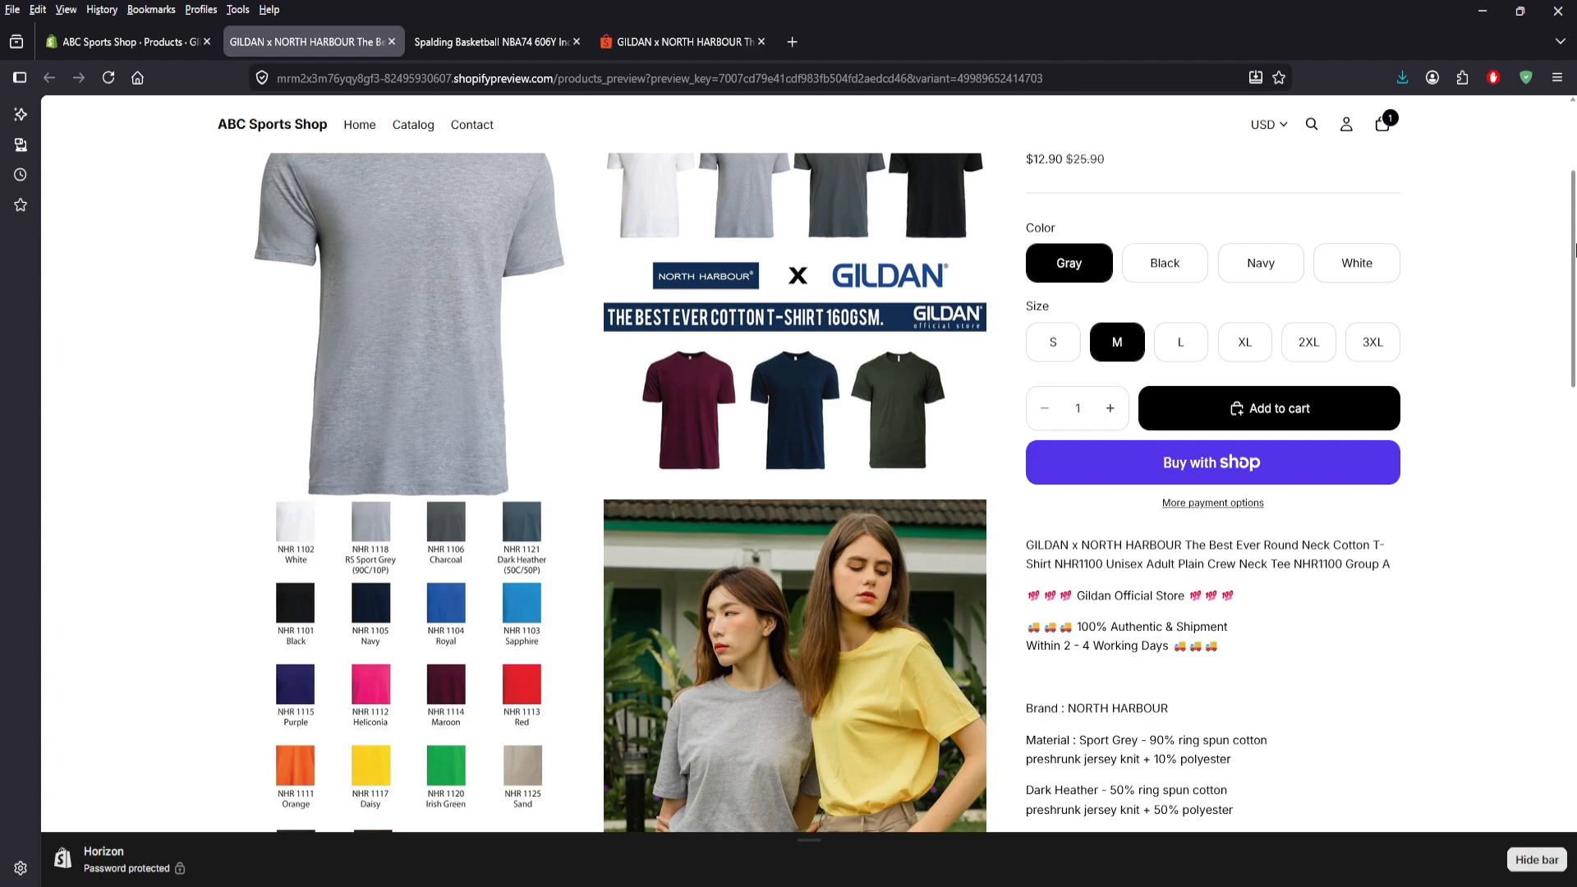
scroll(1575, 246, down, 15)
scroll(1575, 246, up, 20)
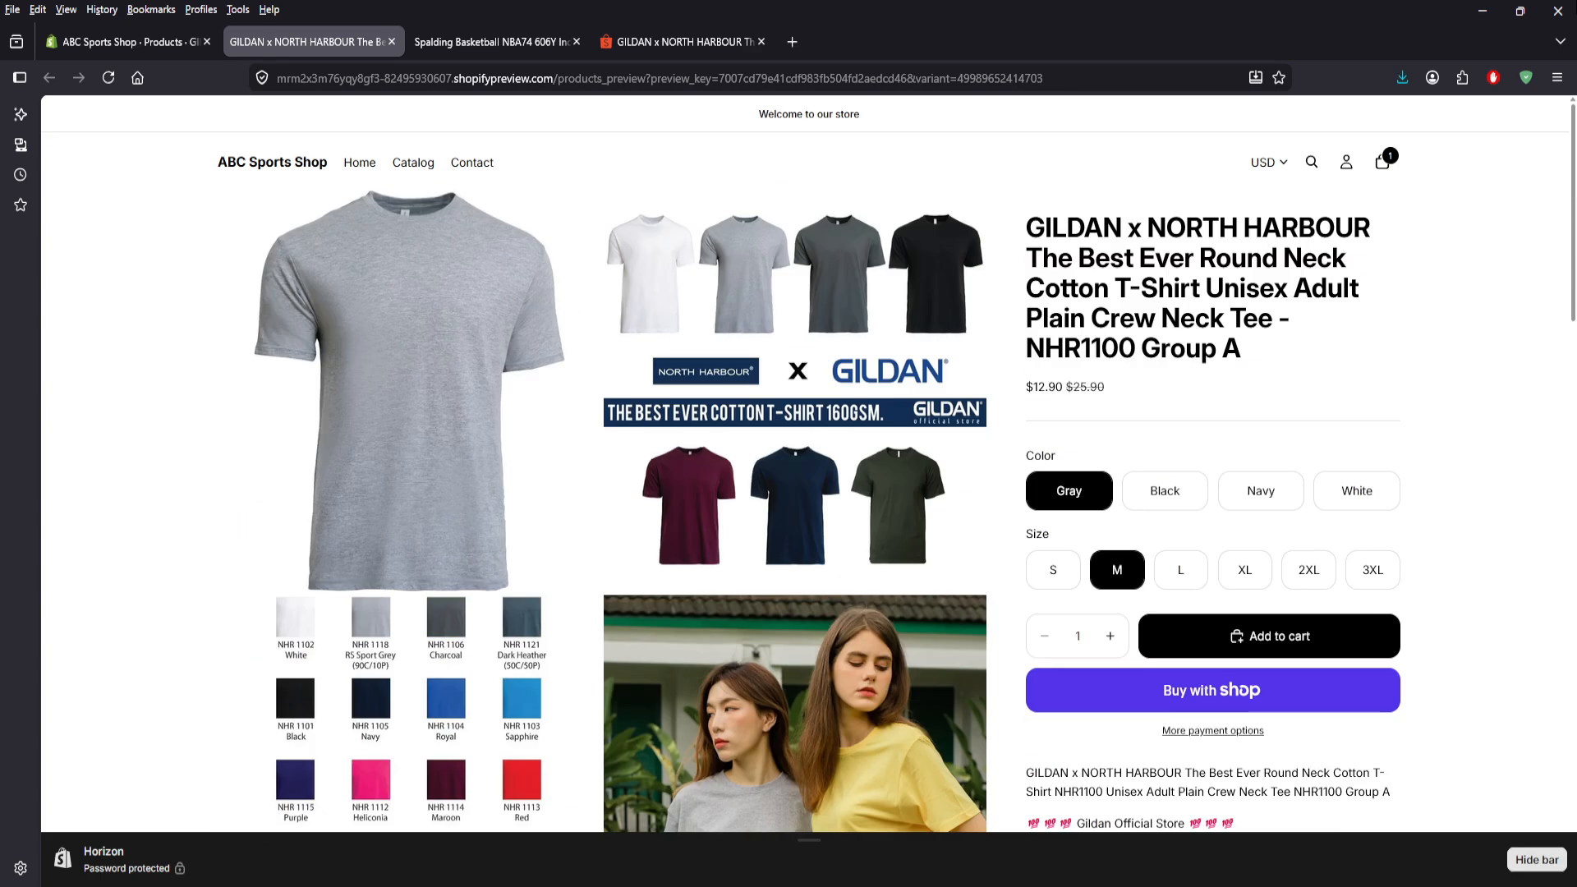
- Switch to the Spalding basketball's storefront preview and view its title, price and purchase options
click(476, 44)
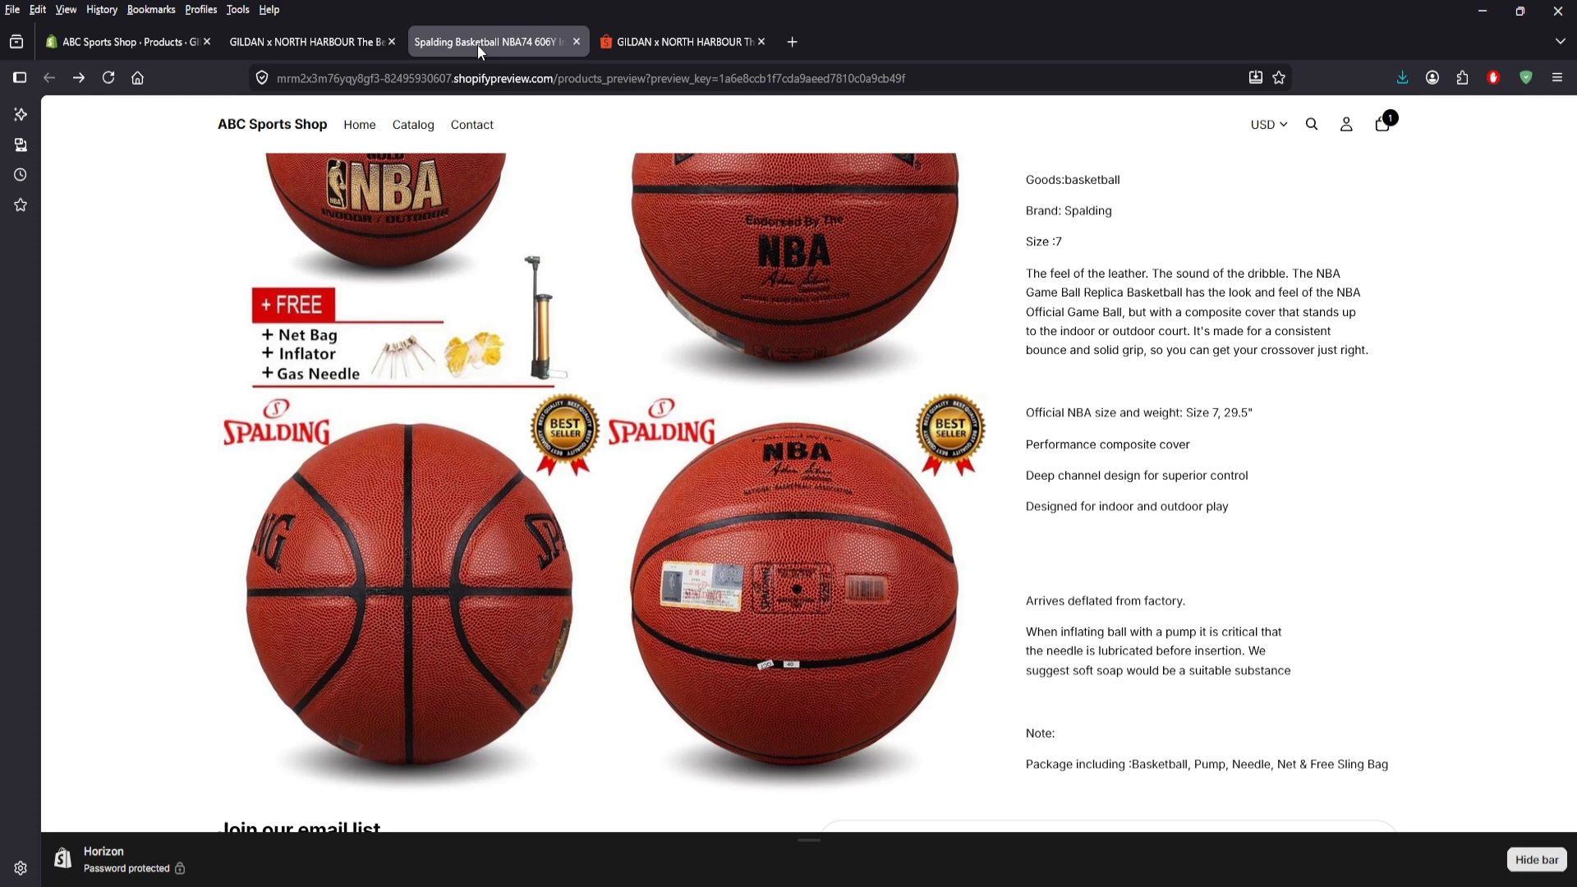
scroll(1571, 206, up, 6)
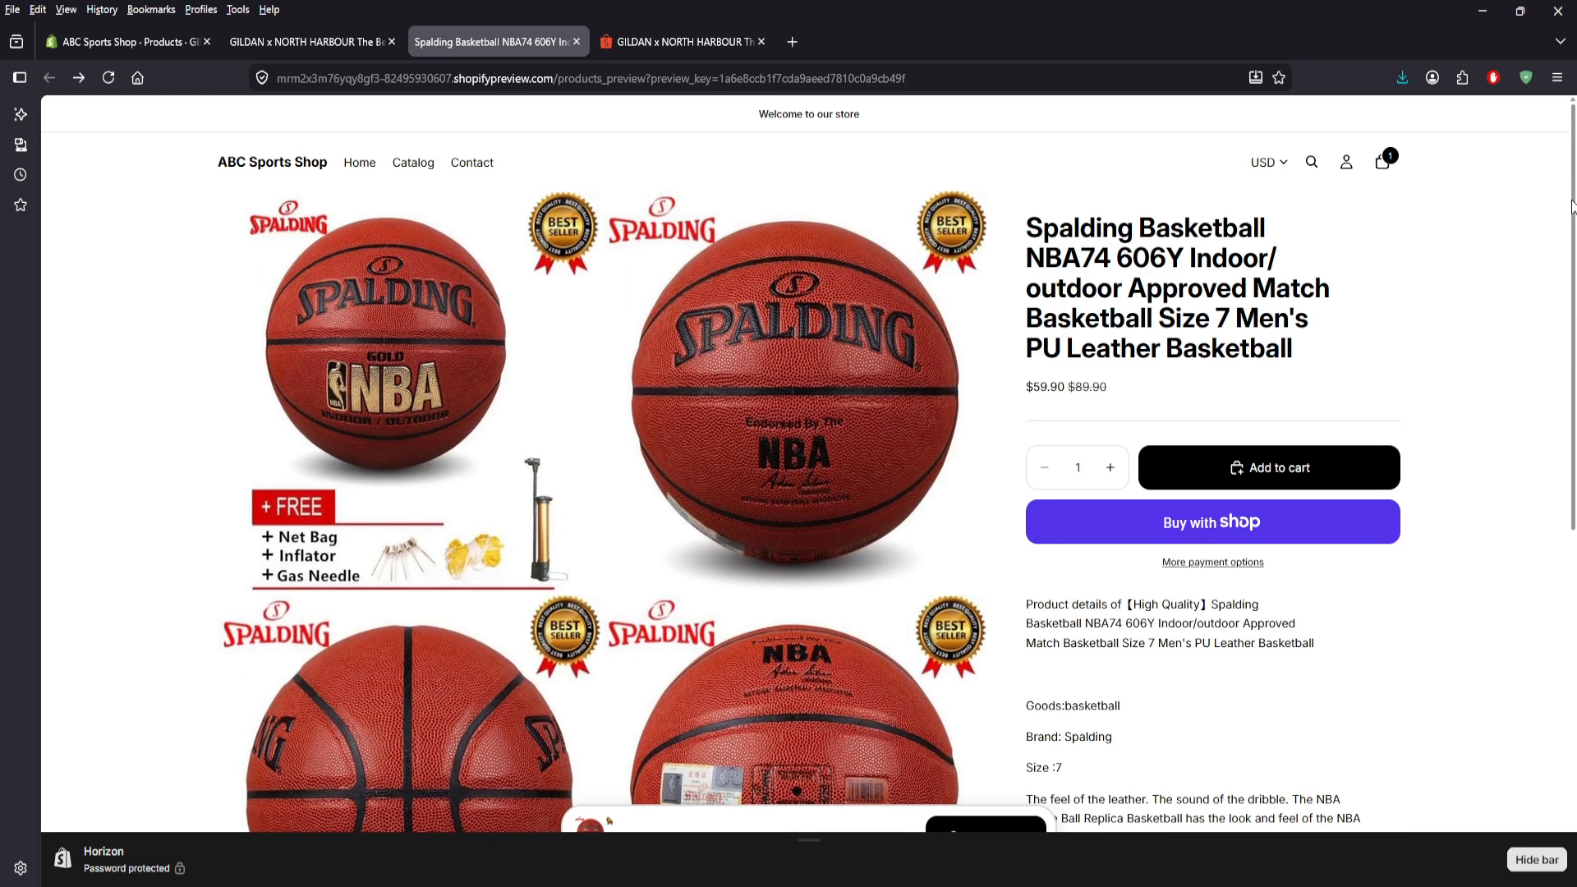